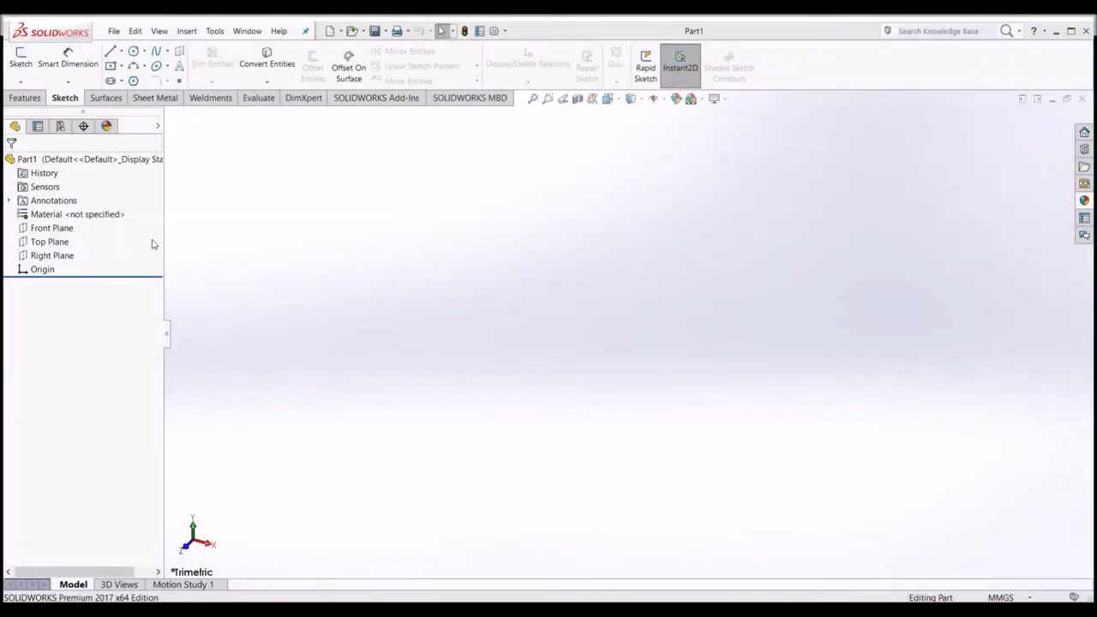
Start a sketch on the Top Plane and draw a circle centred on the origin.
click(48, 241)
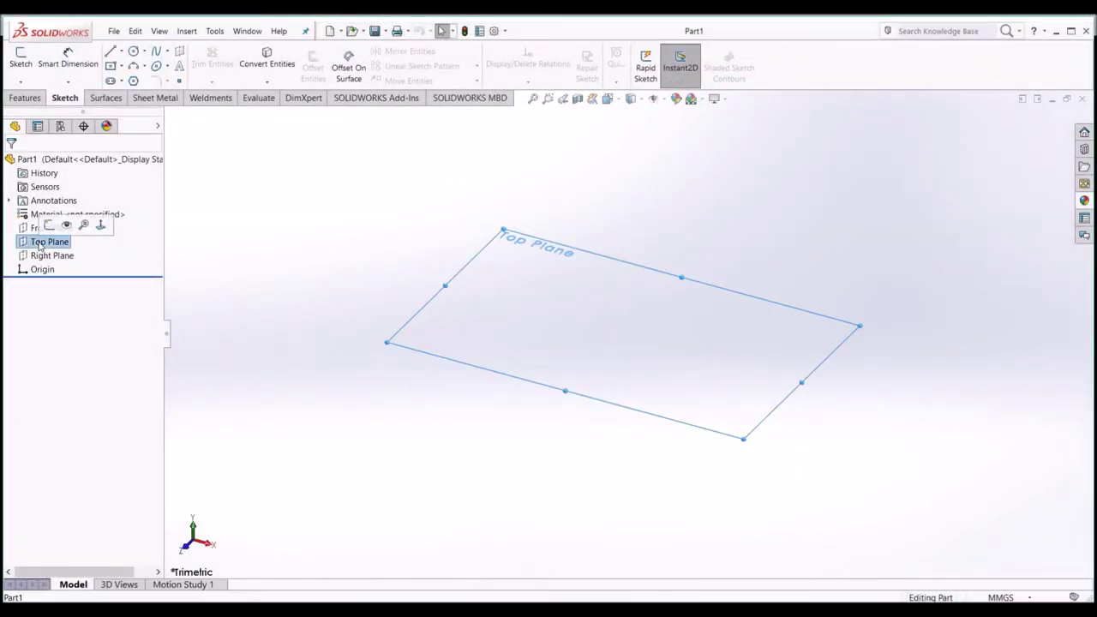
click(48, 225)
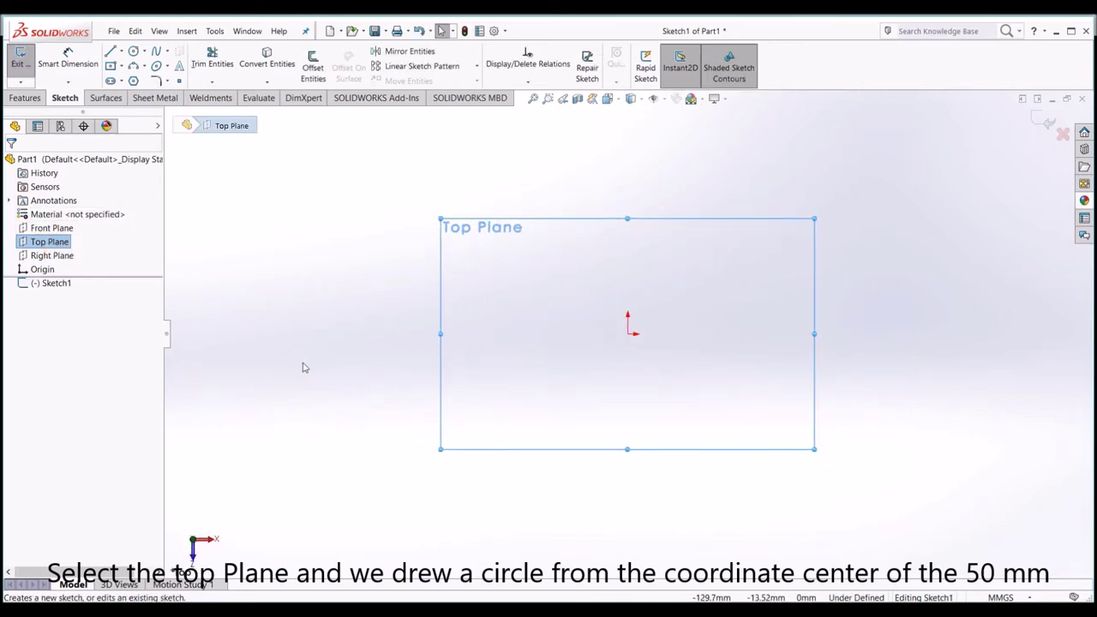
click(134, 53)
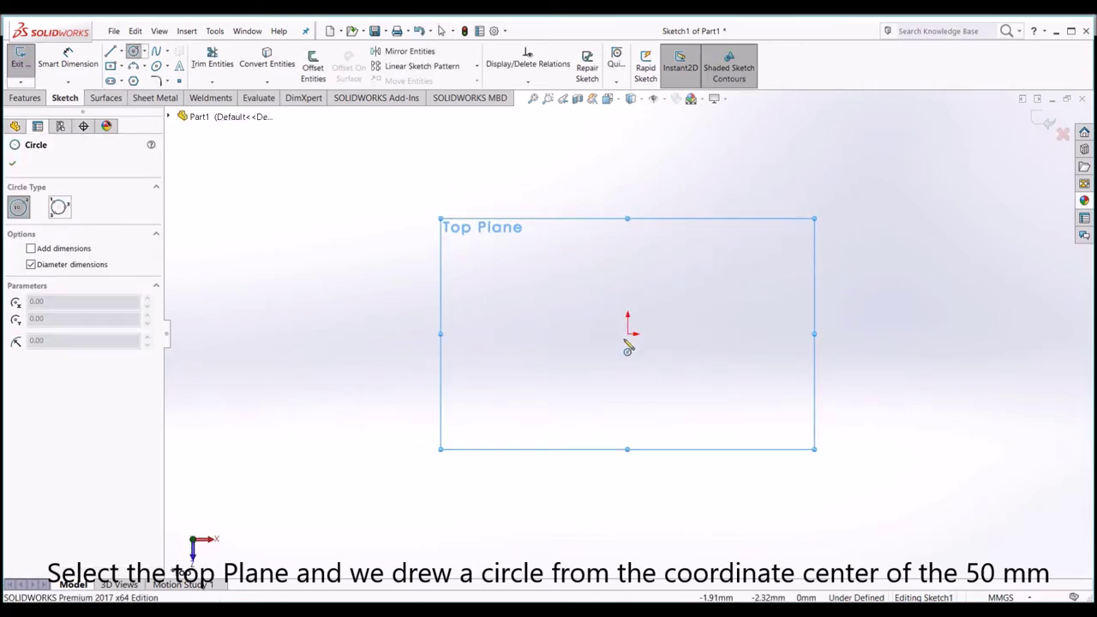
click(627, 333)
click(661, 367)
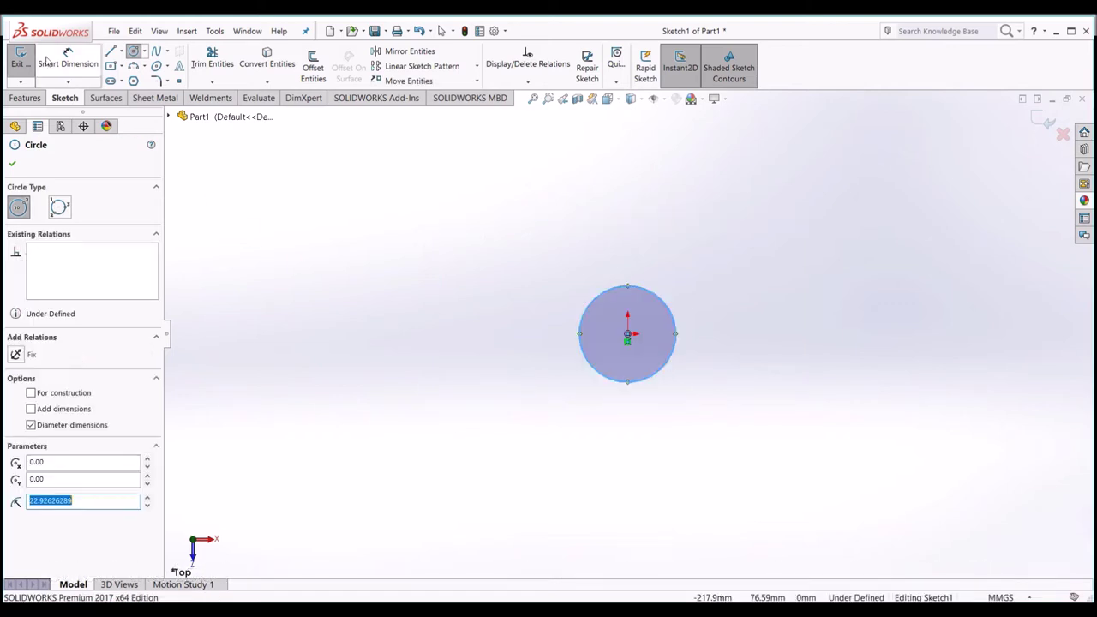
Dimension the circle to 50 mm diameter and exit the sketch.
click(68, 58)
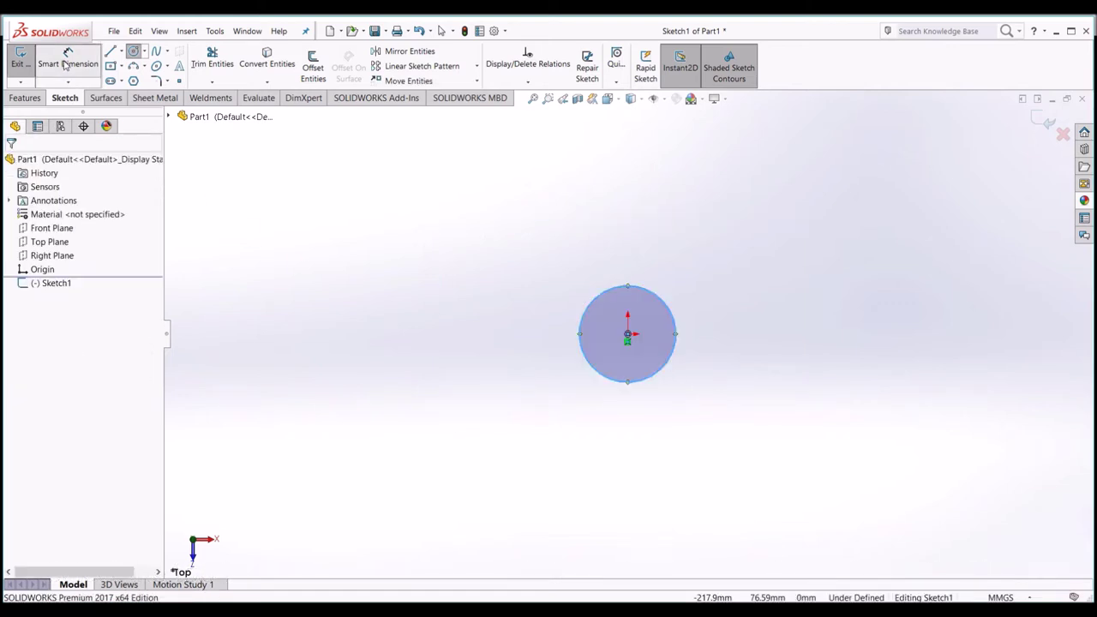
click(600, 371)
click(616, 360)
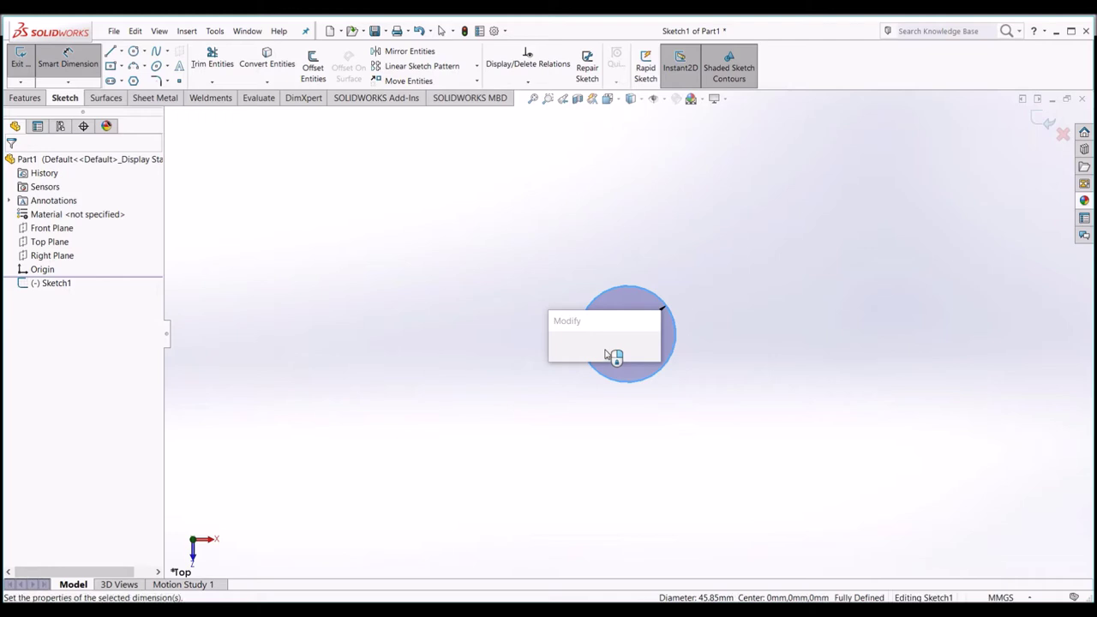
text(50)
key(Return)
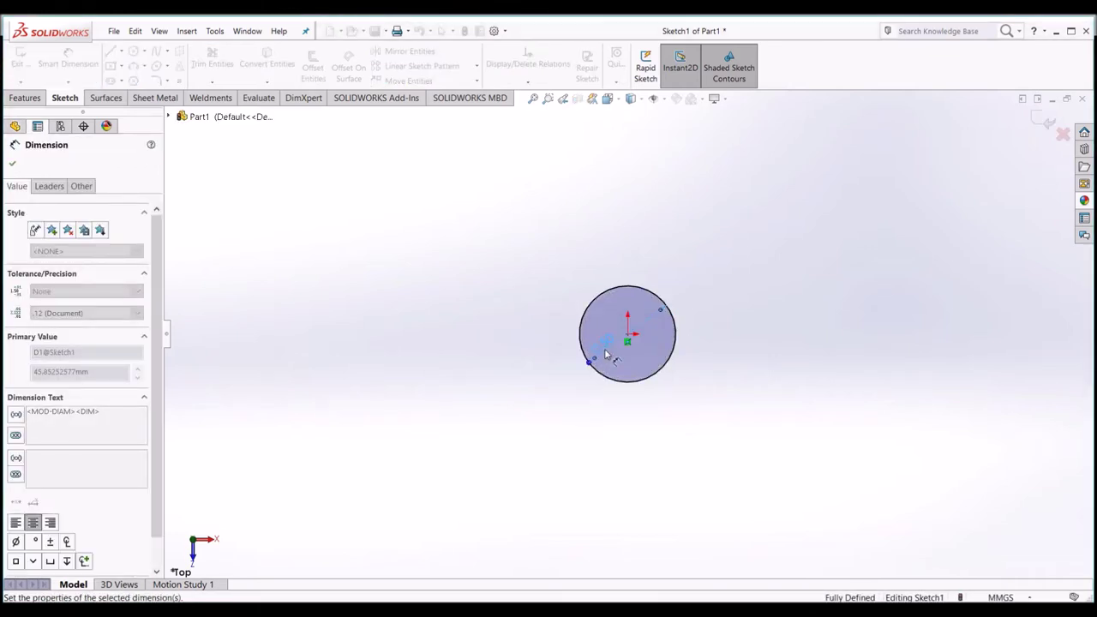
middle_drag(452, 404, 639, 158)
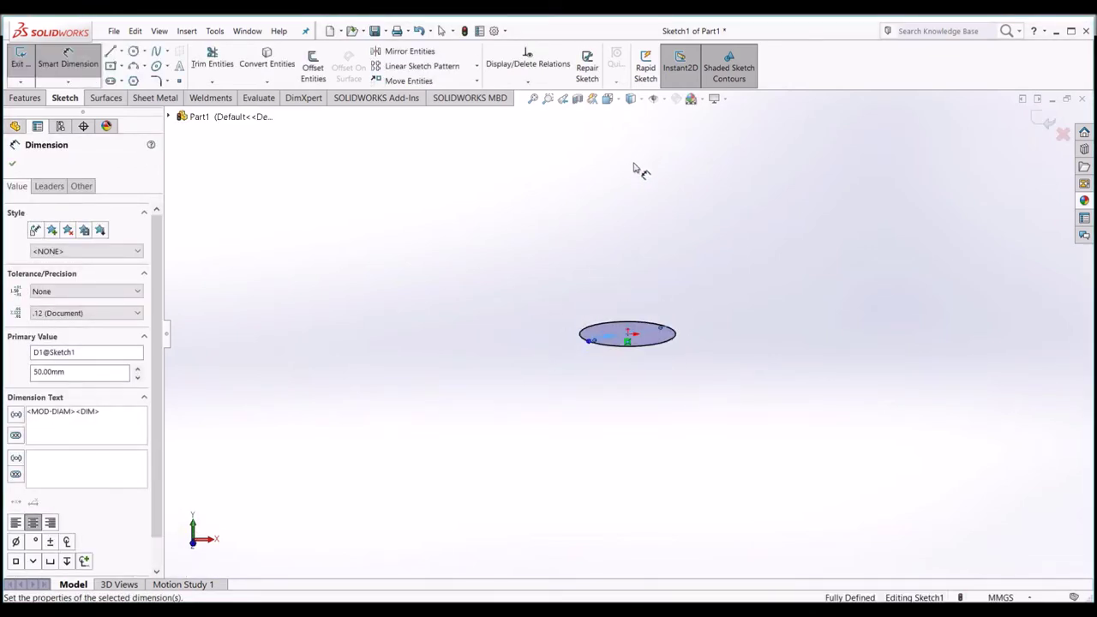
click(19, 56)
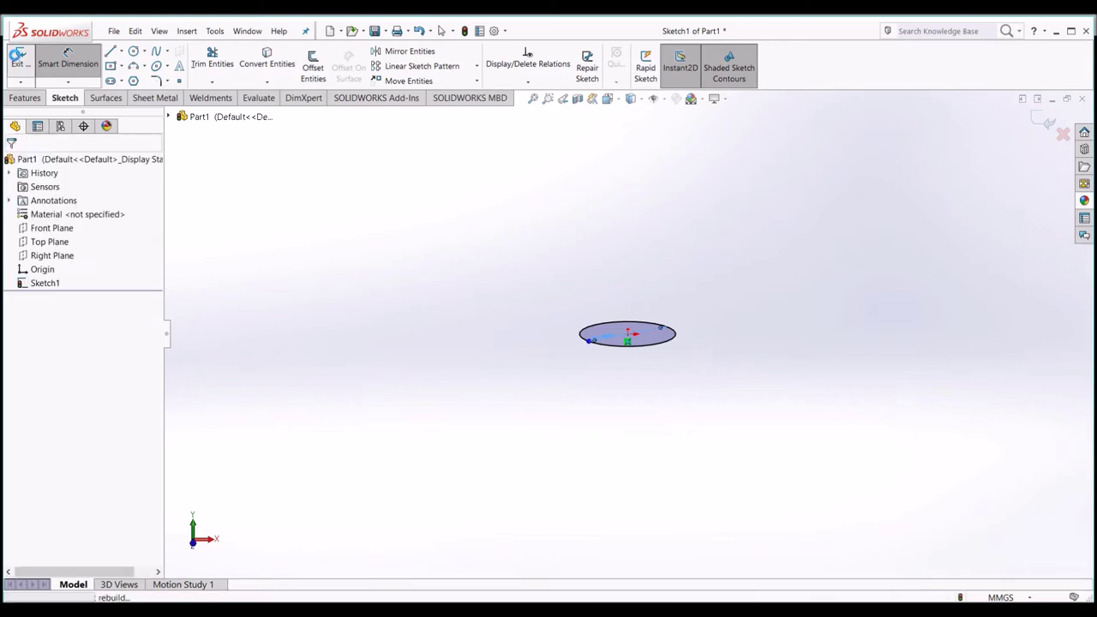
click(25, 98)
Add a reference plane offset 100 mm from the Top Plane.
click(567, 83)
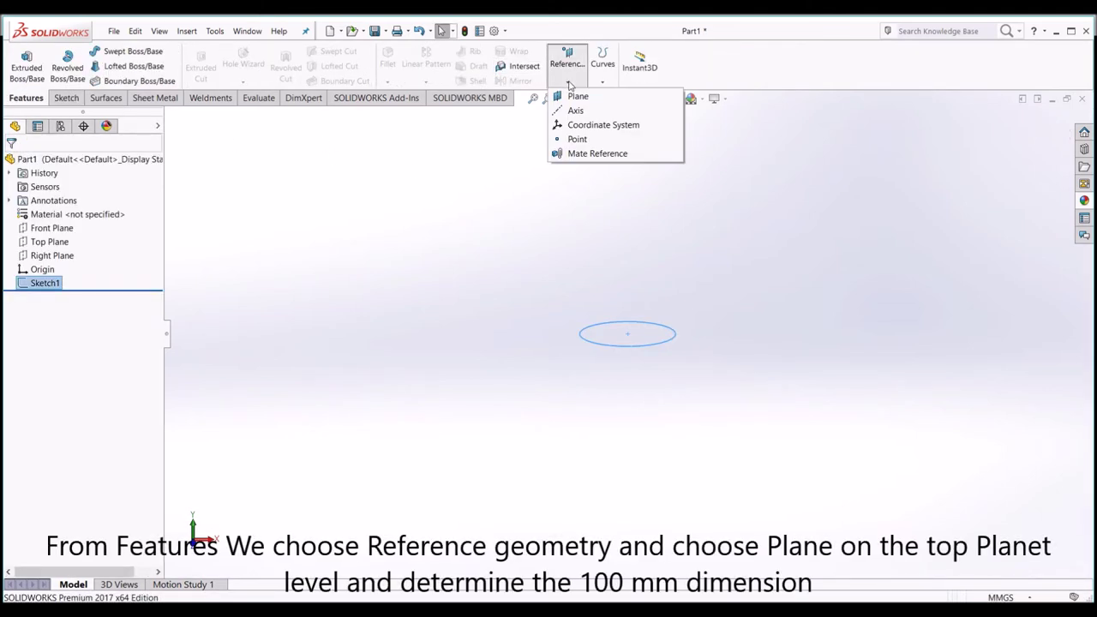
click(567, 95)
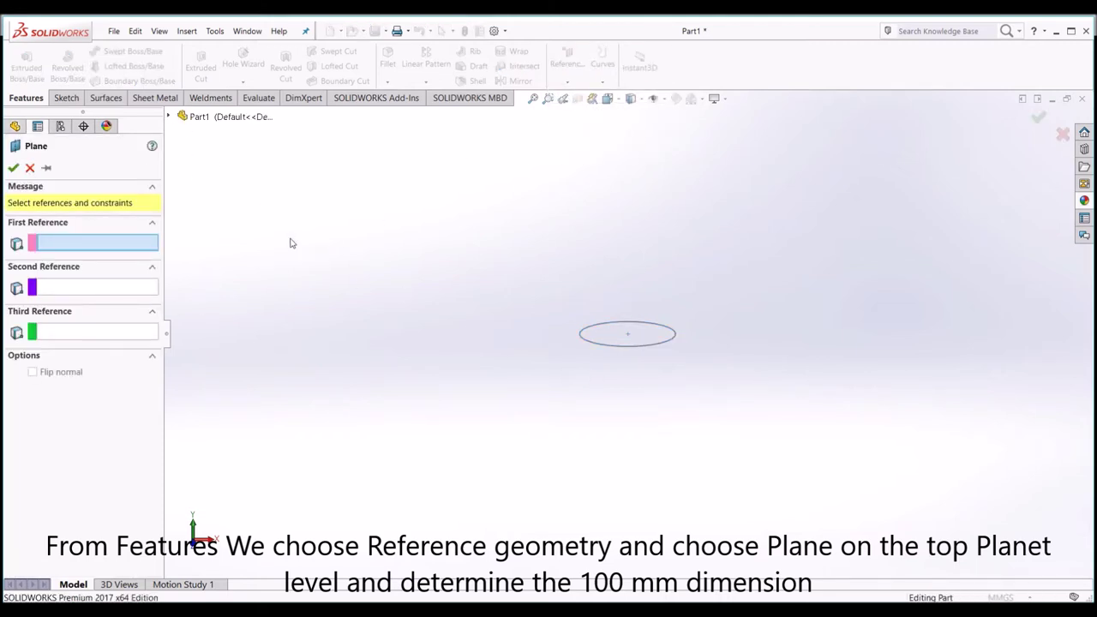
click(169, 117)
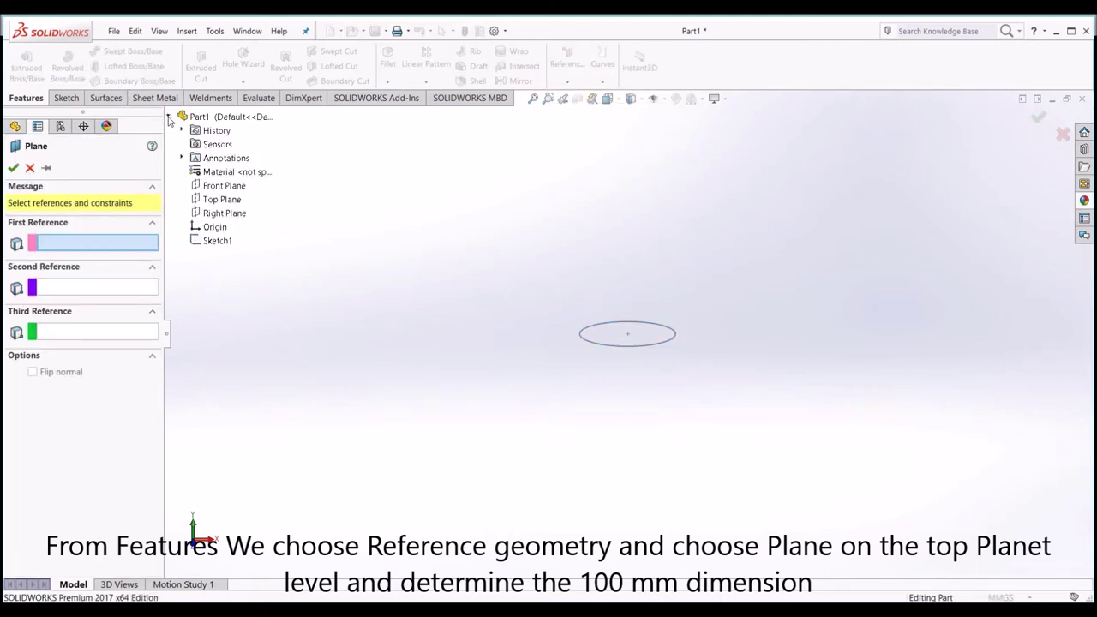
click(222, 199)
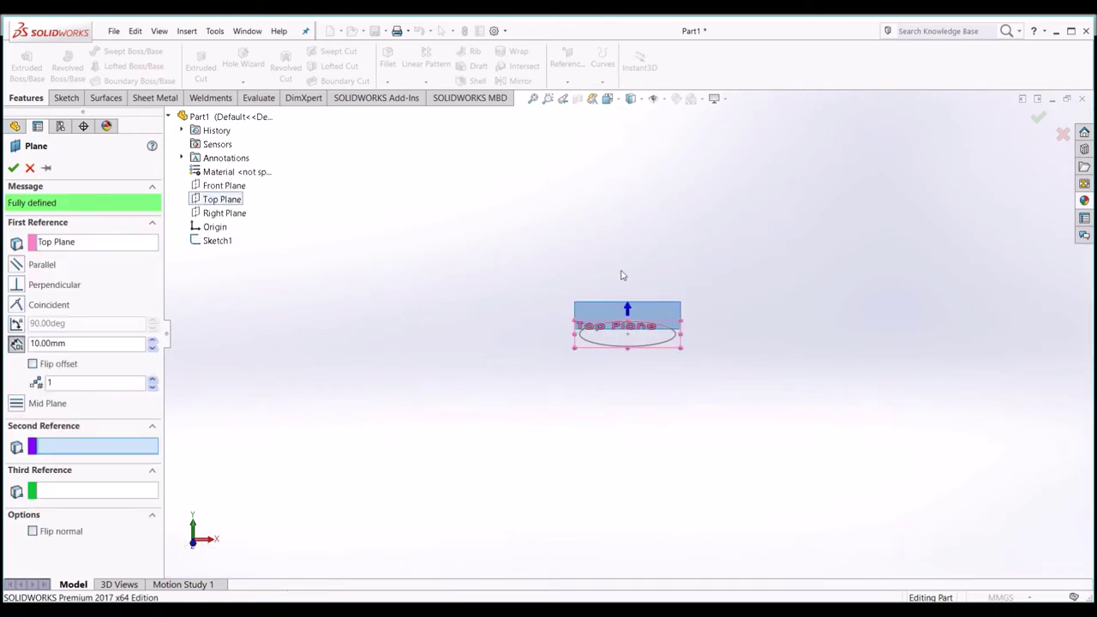
drag(83, 343, 4, 353)
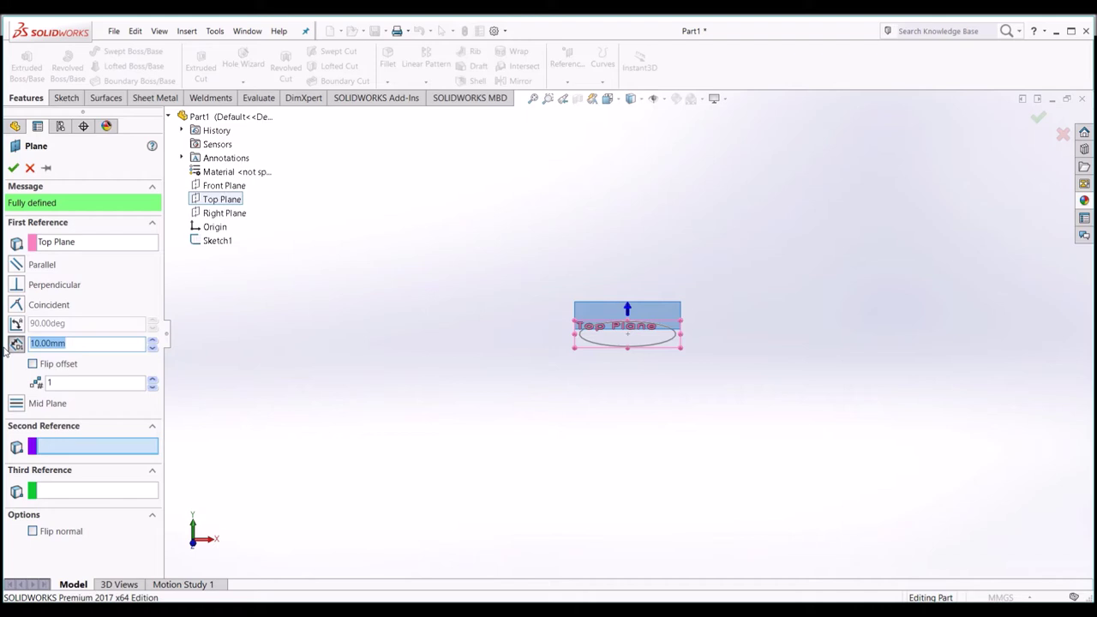
text(100)
key(Return)
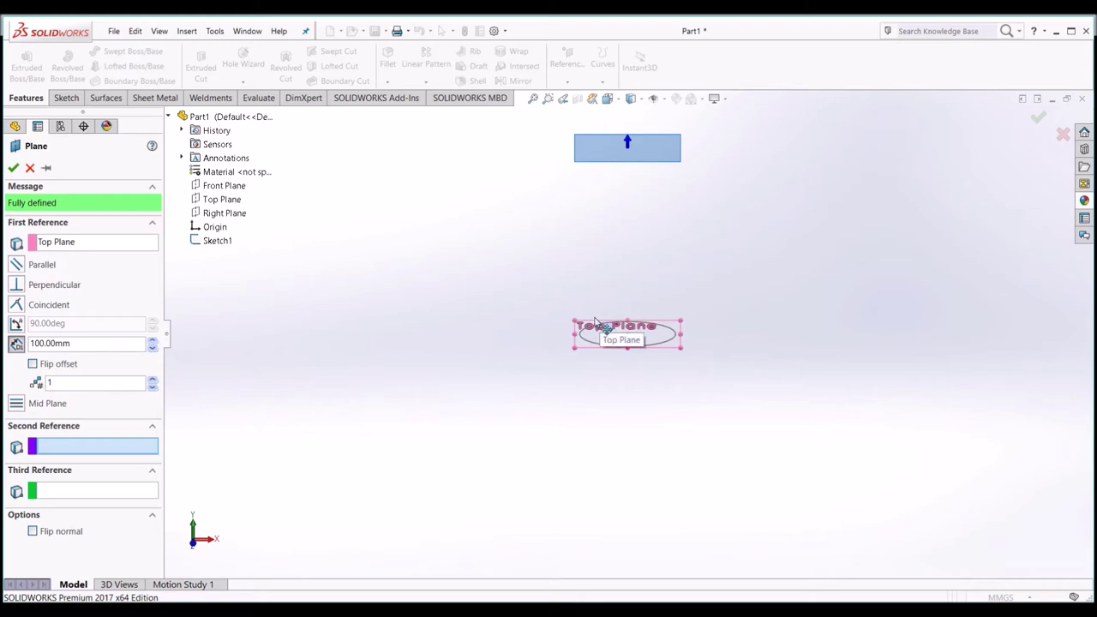
click(12, 168)
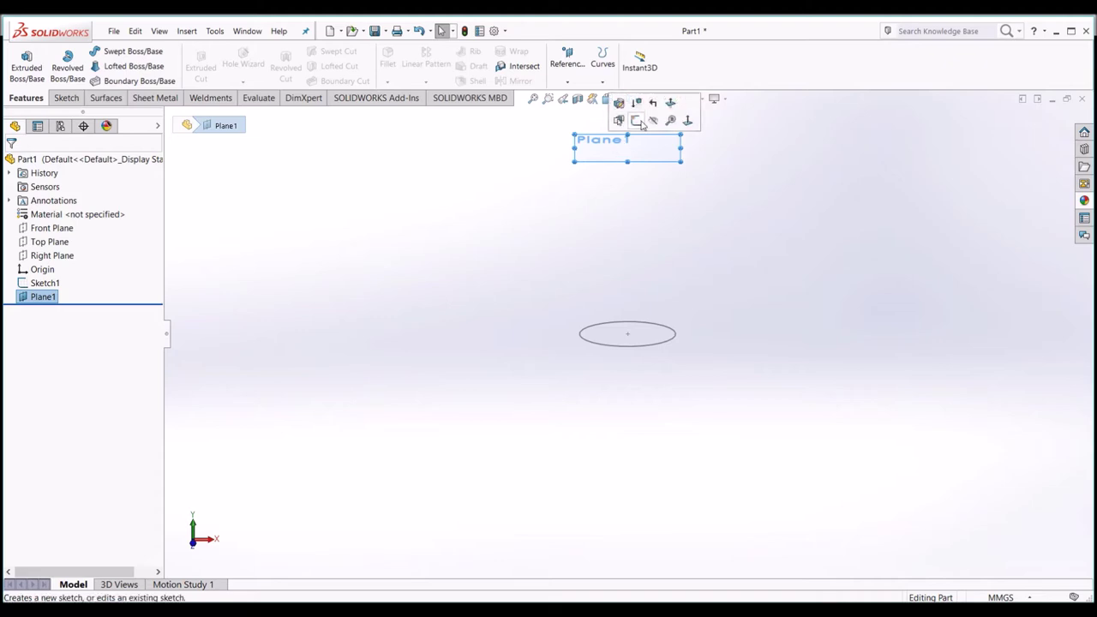
Start a sketch on Plane1 and draw a circle centred on the origin.
click(636, 120)
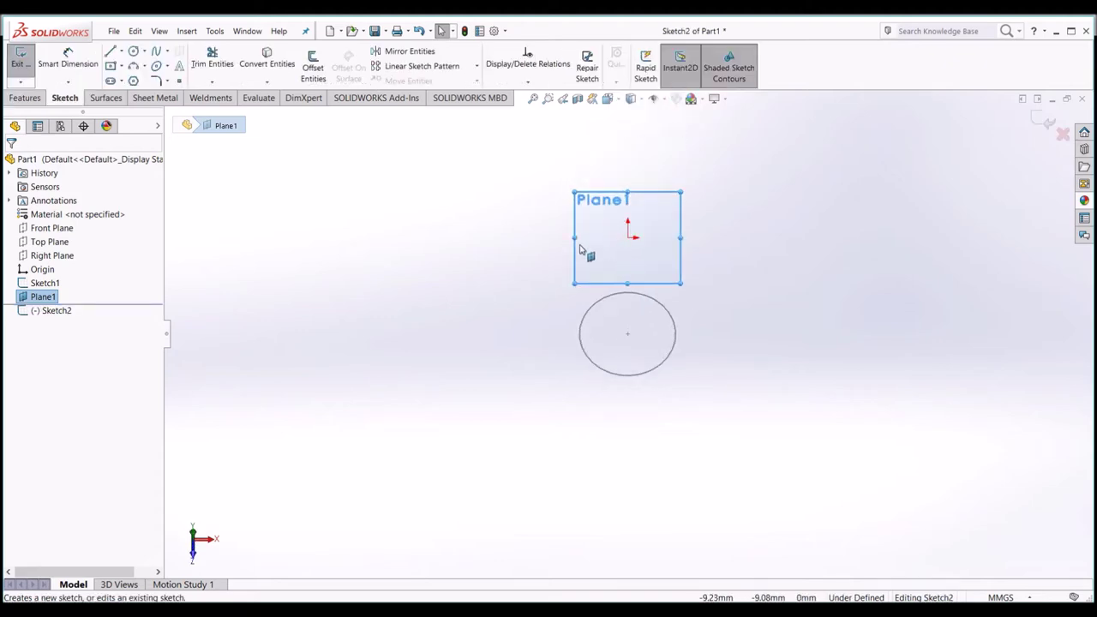
click(133, 52)
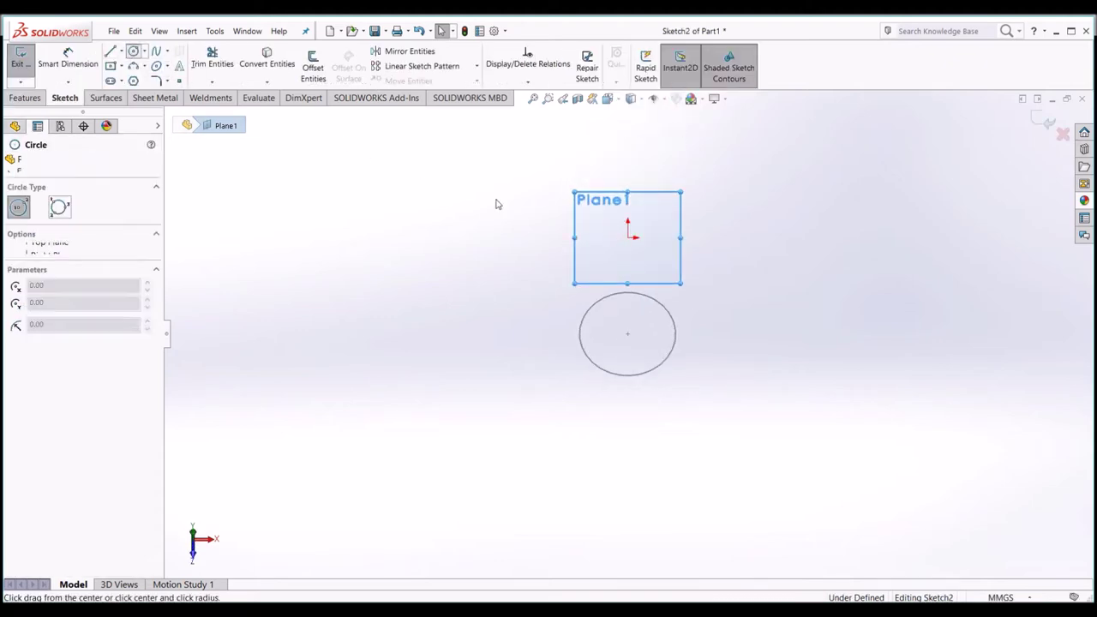
click(627, 238)
click(672, 281)
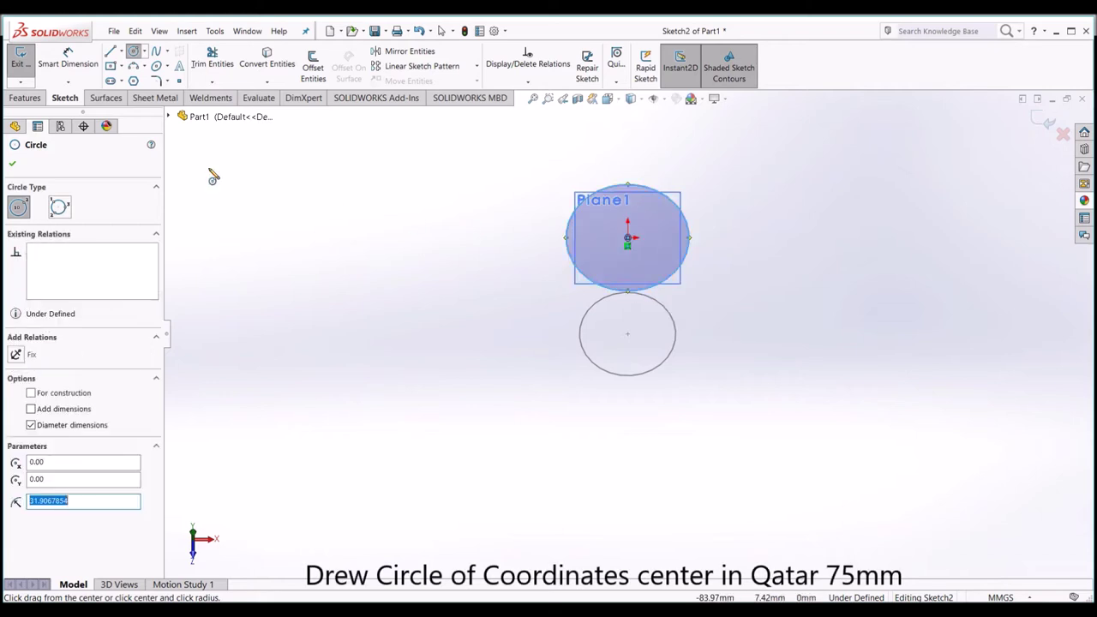
Dimension the circle to 75 mm diameter and exit the sketch.
click(68, 56)
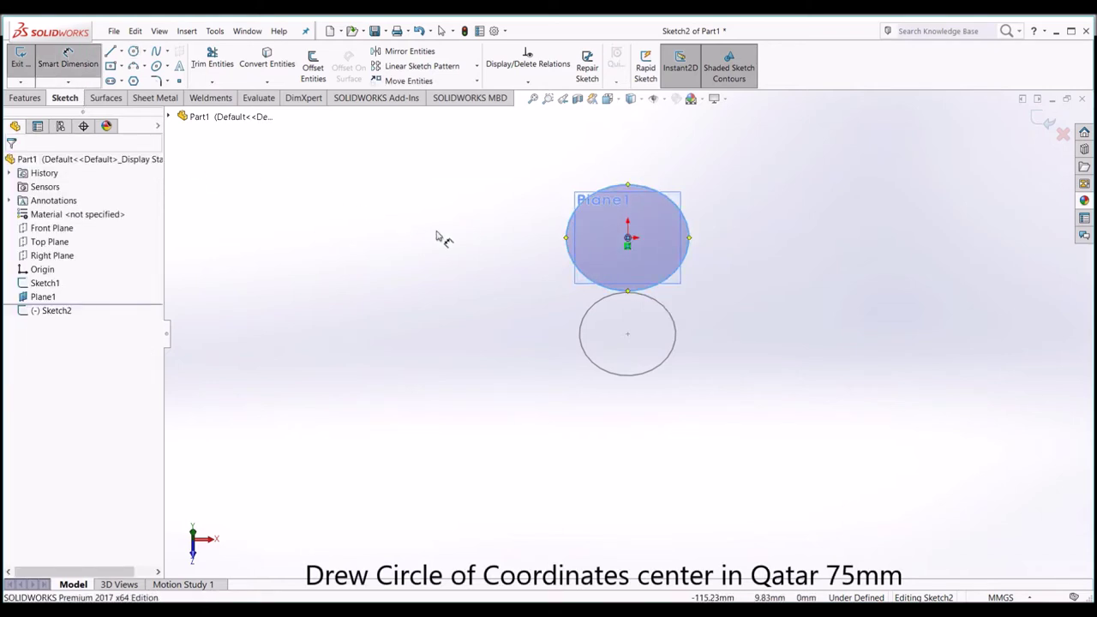
click(568, 250)
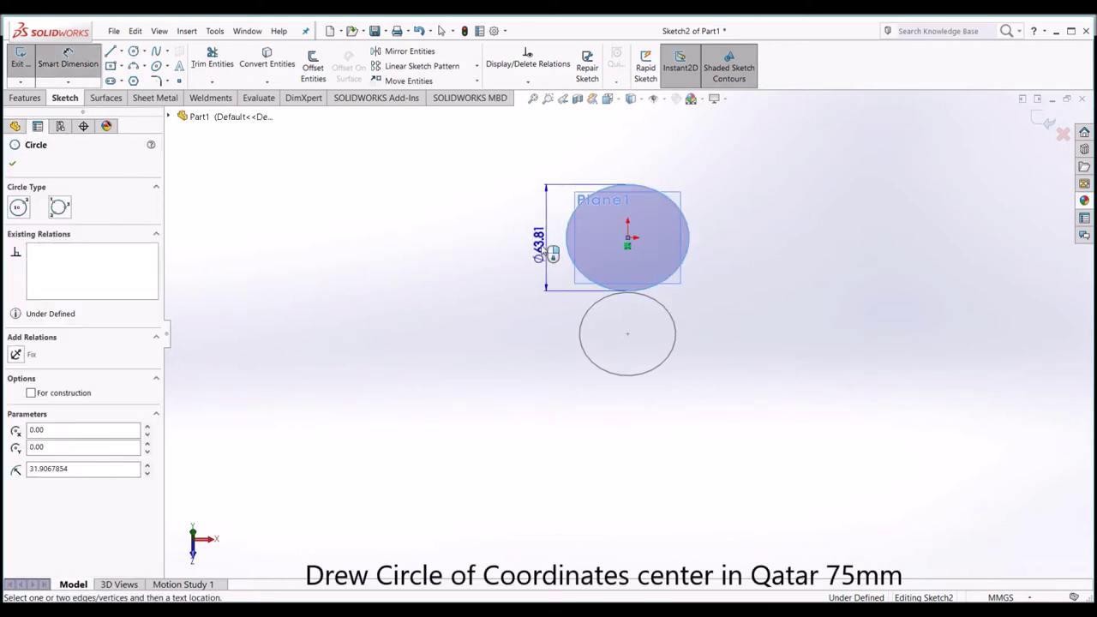
click(537, 248)
text(75)
key(Return)
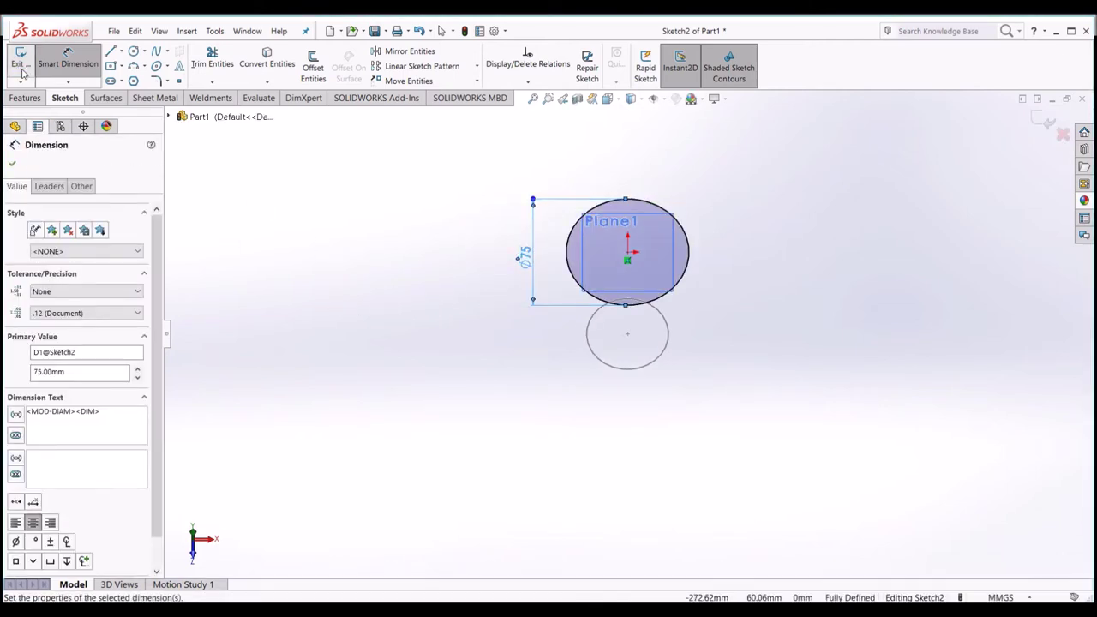
click(21, 67)
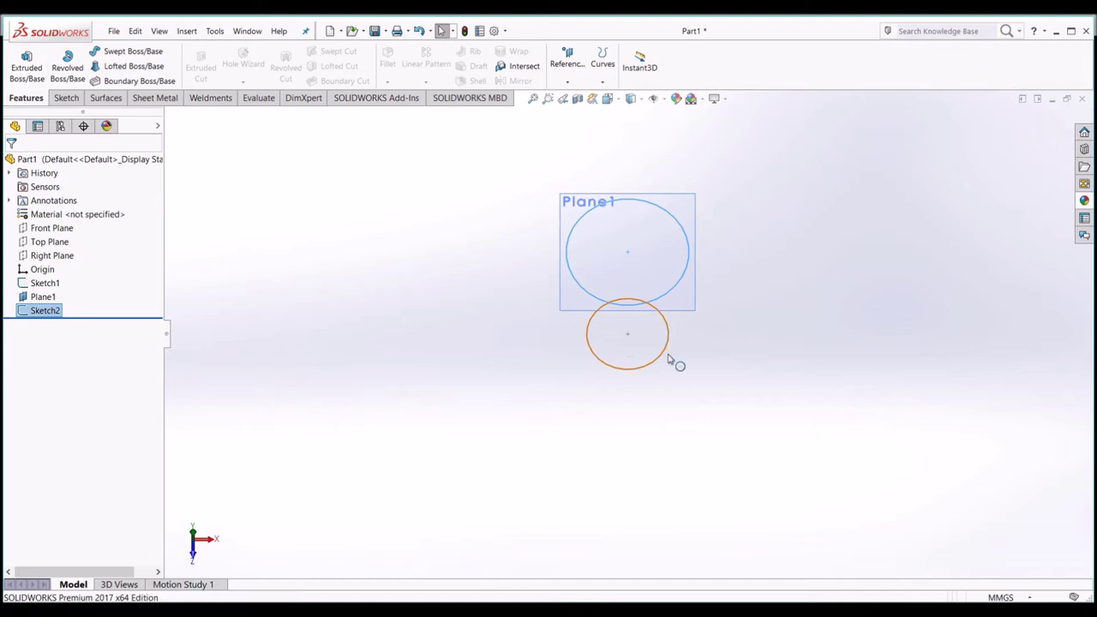
Tilt the view and hide Plane1.
key(Up)
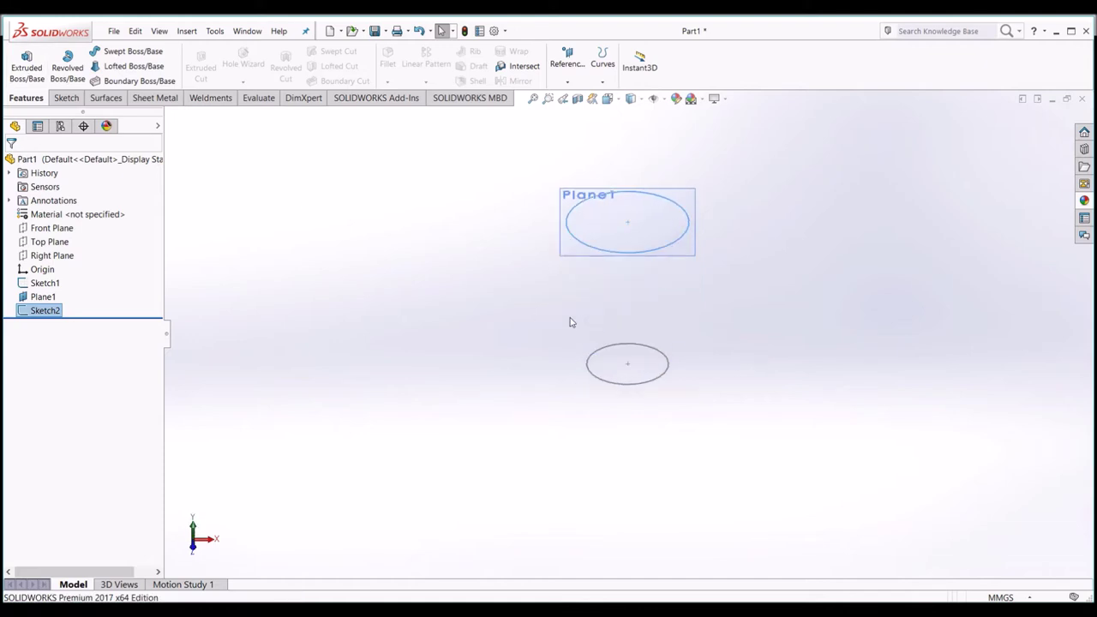
click(38, 297)
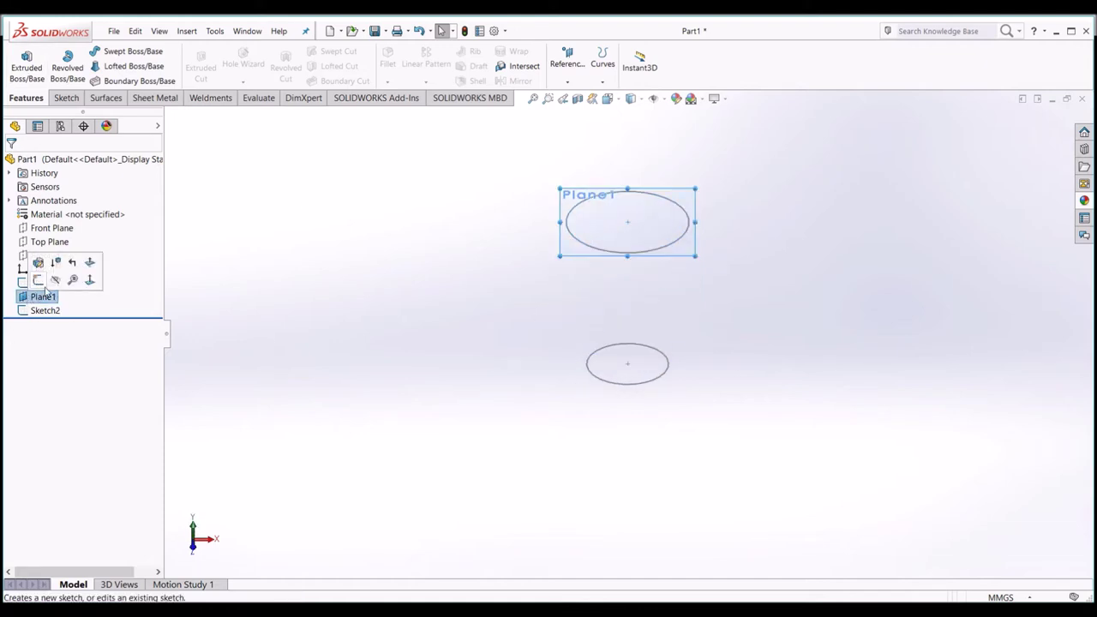
click(54, 283)
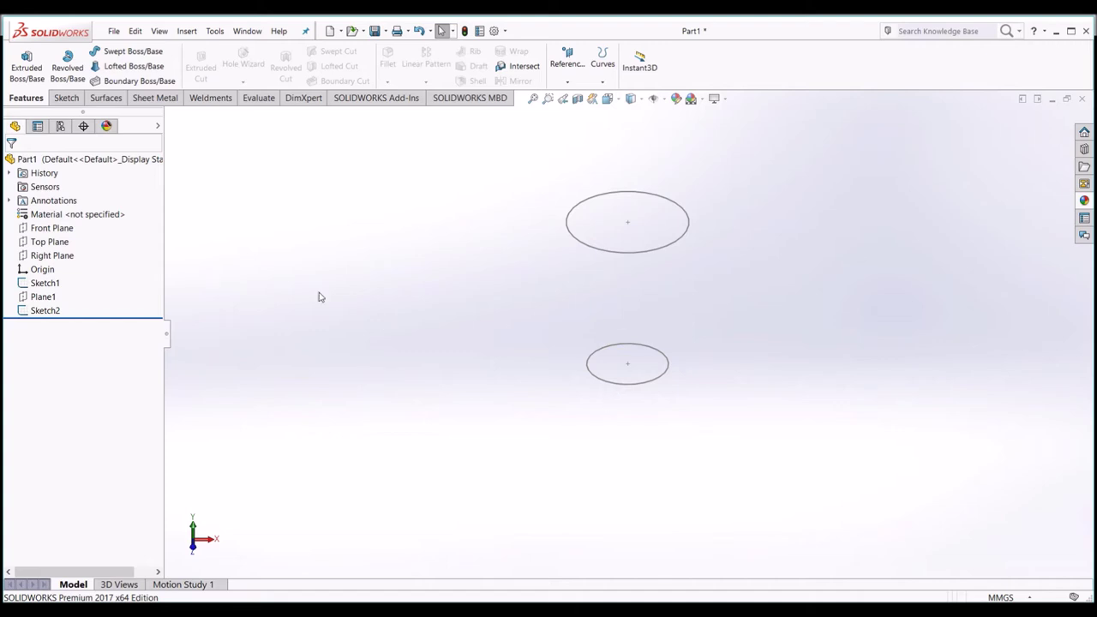
Start a loft between the 75 mm and 50 mm circles, then cancel it.
click(129, 66)
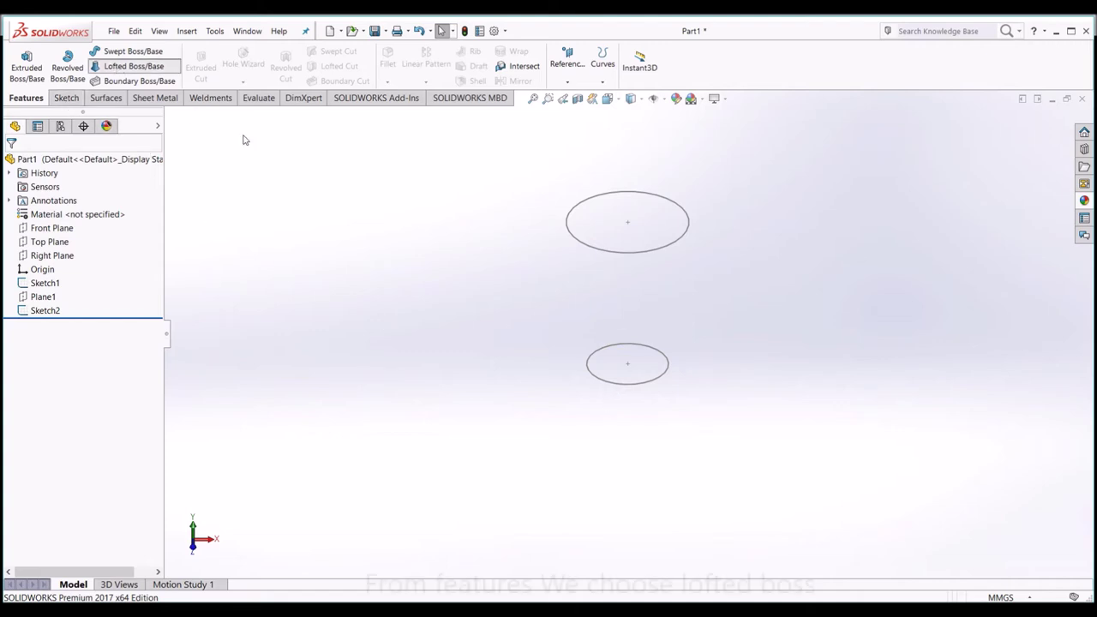
click(588, 249)
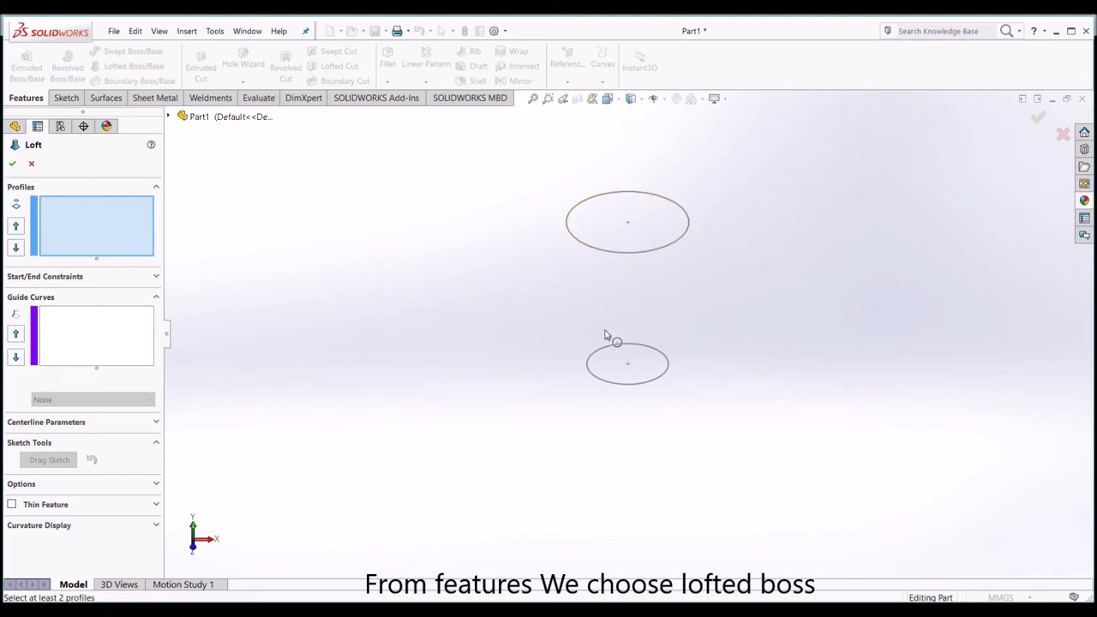
click(612, 387)
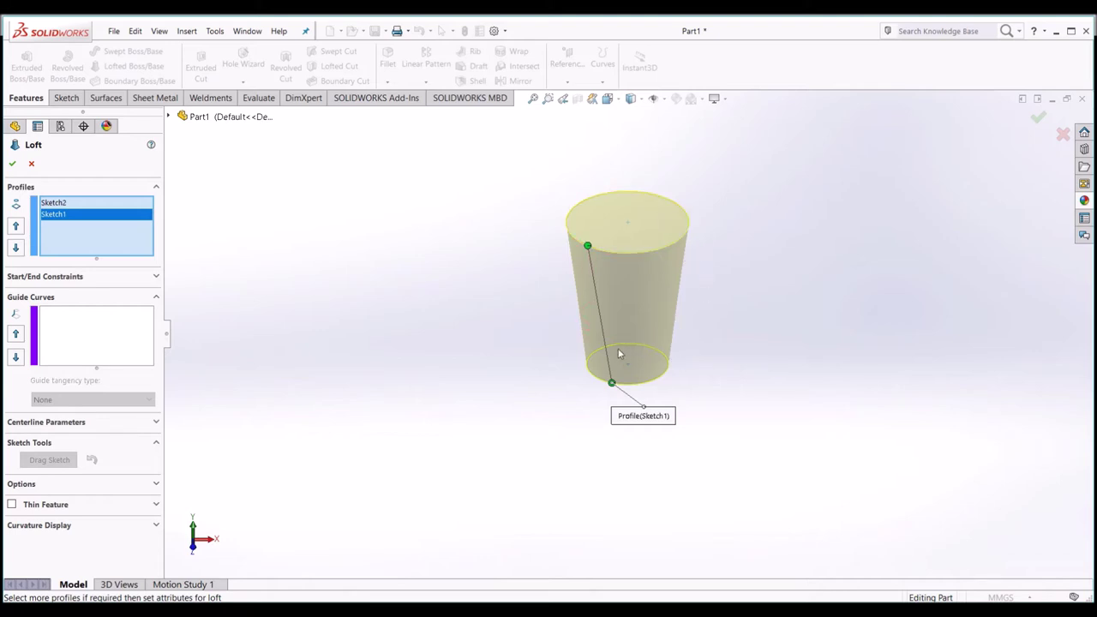
click(31, 165)
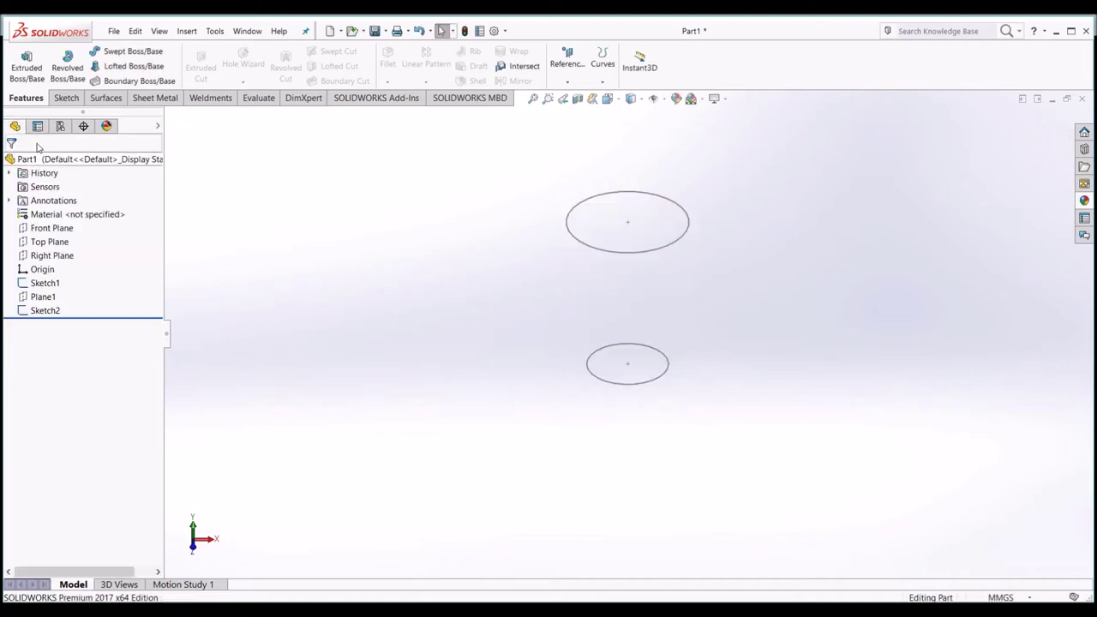
click(33, 231)
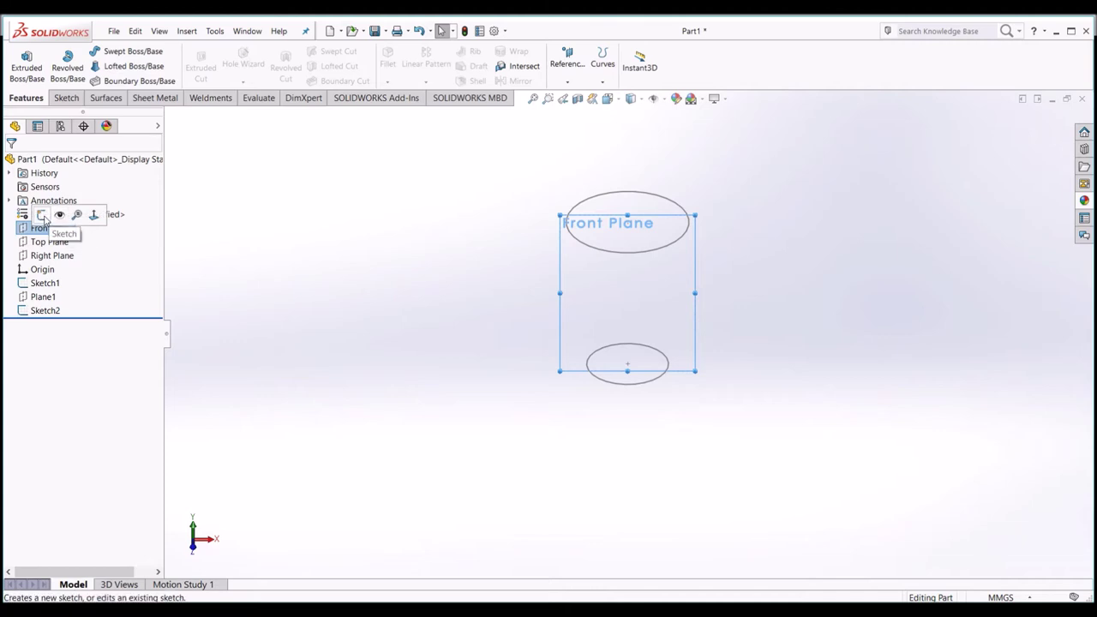
On a Front Plane sketch, draw the right 3-point arc joining the top and bottom profiles.
click(42, 214)
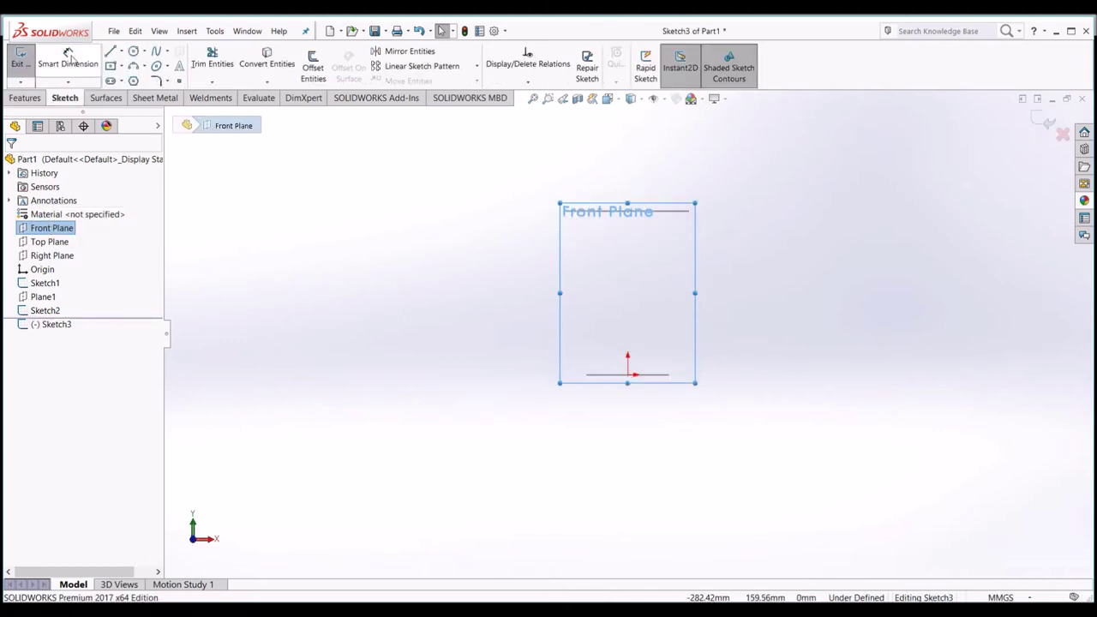
click(133, 66)
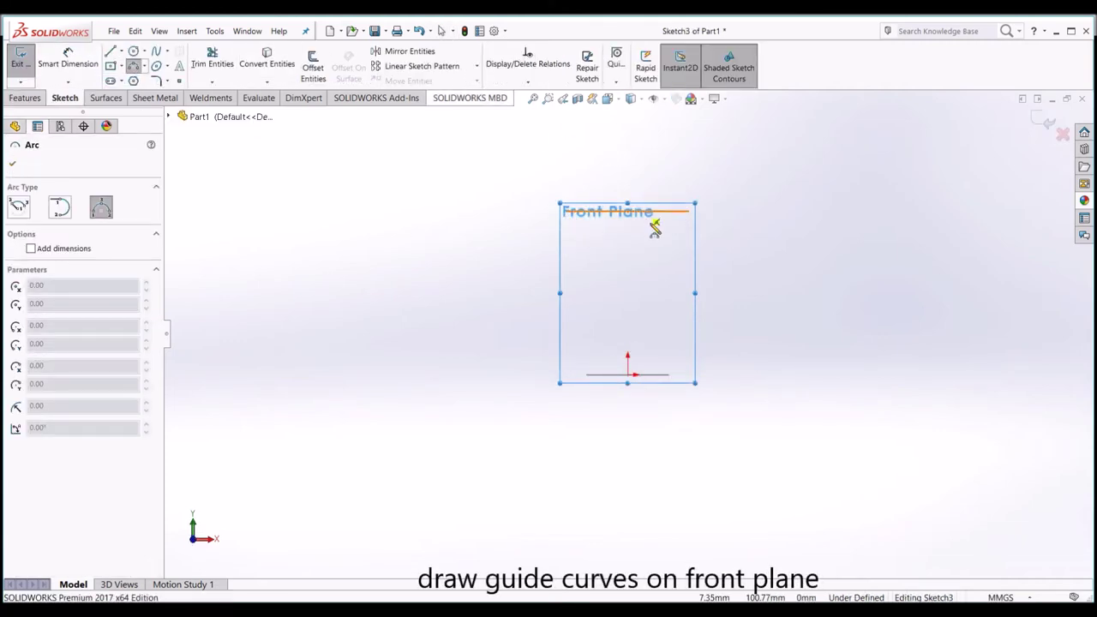
click(690, 214)
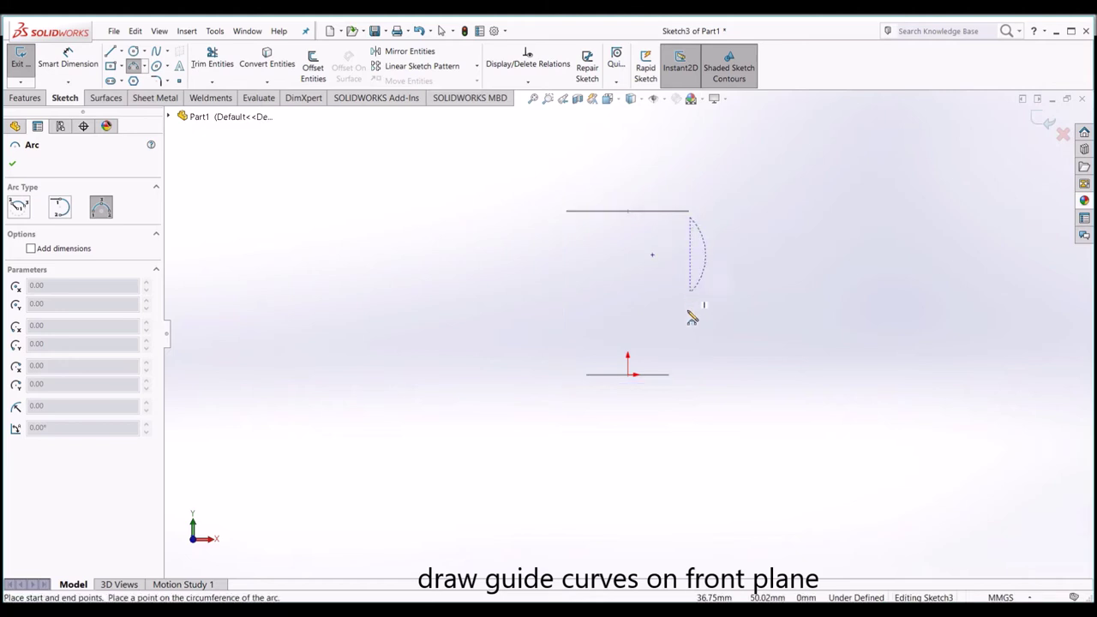
click(674, 371)
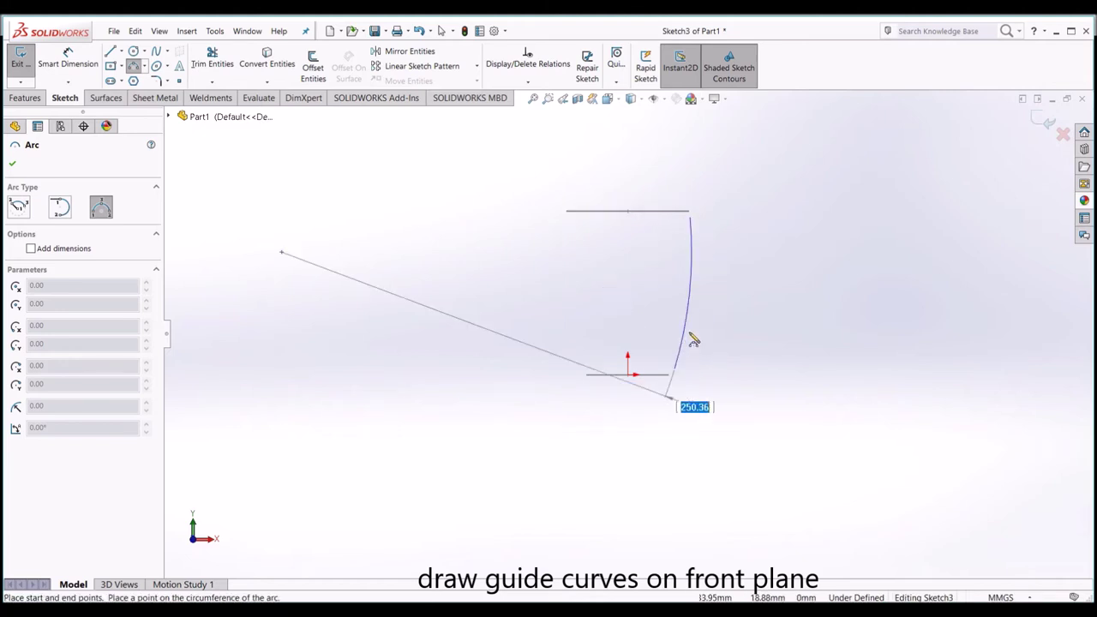
click(700, 315)
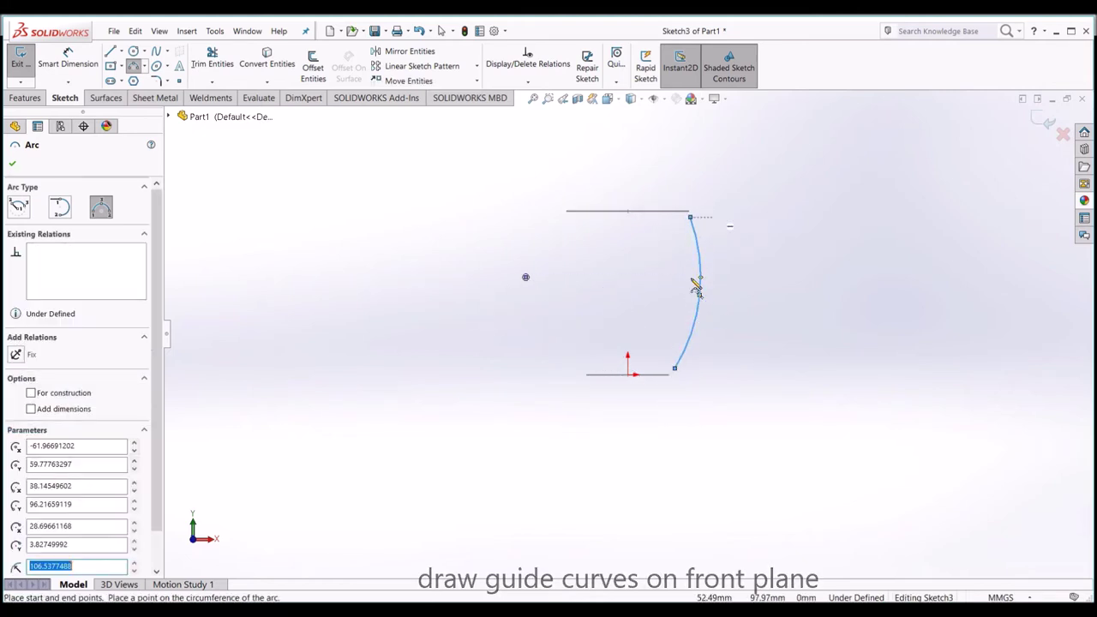
Draw the matching outward-bulging left arc and tilt the view to 3D.
click(566, 223)
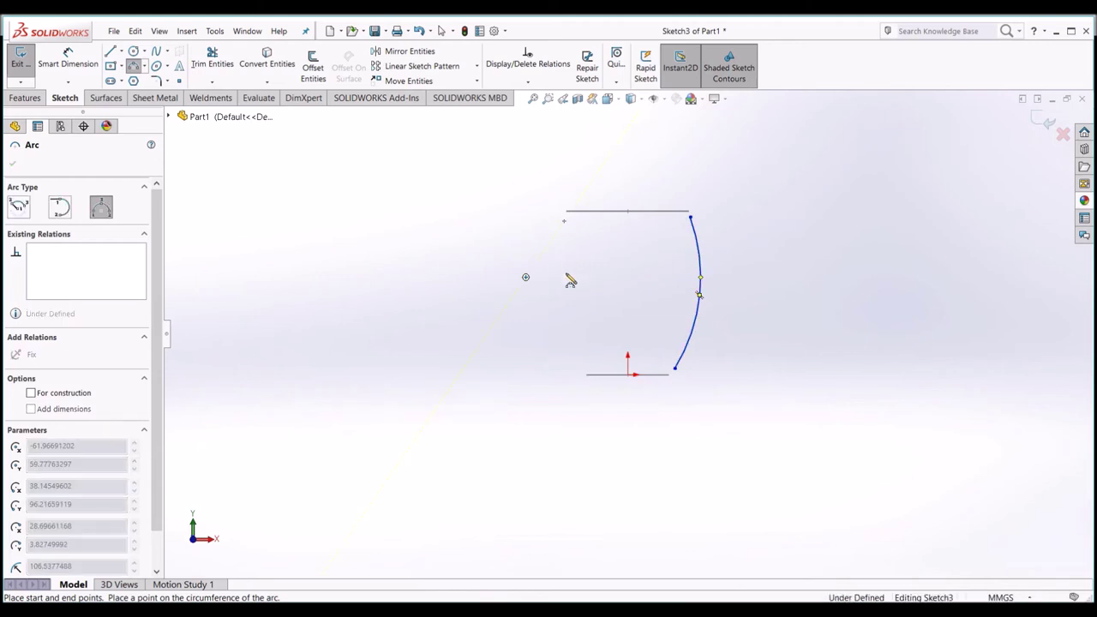
click(582, 369)
click(559, 296)
click(133, 66)
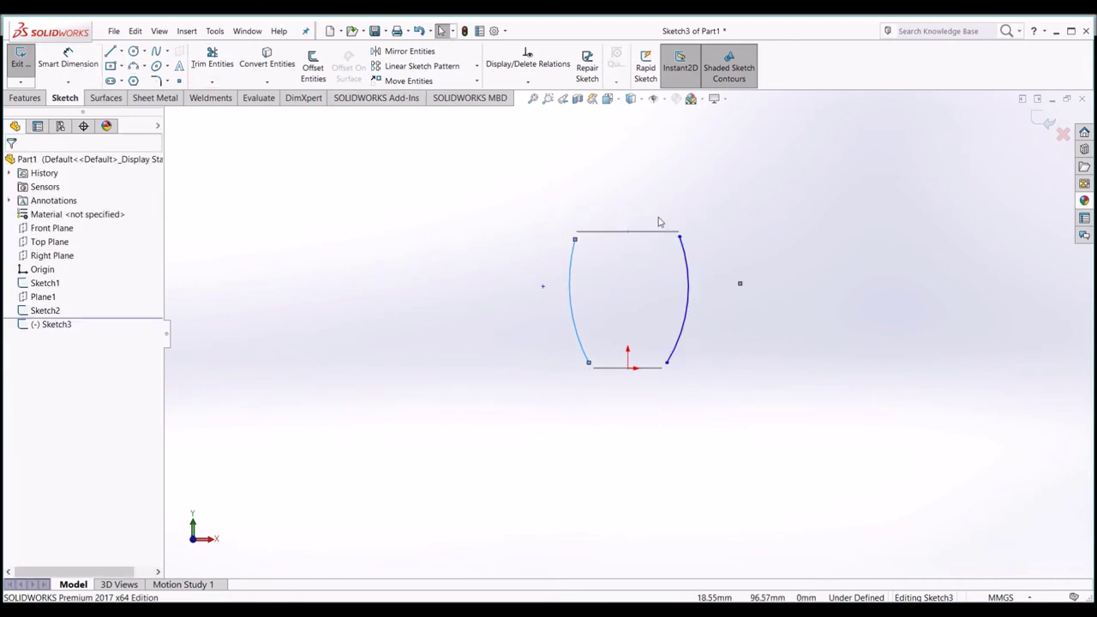
key(Down)
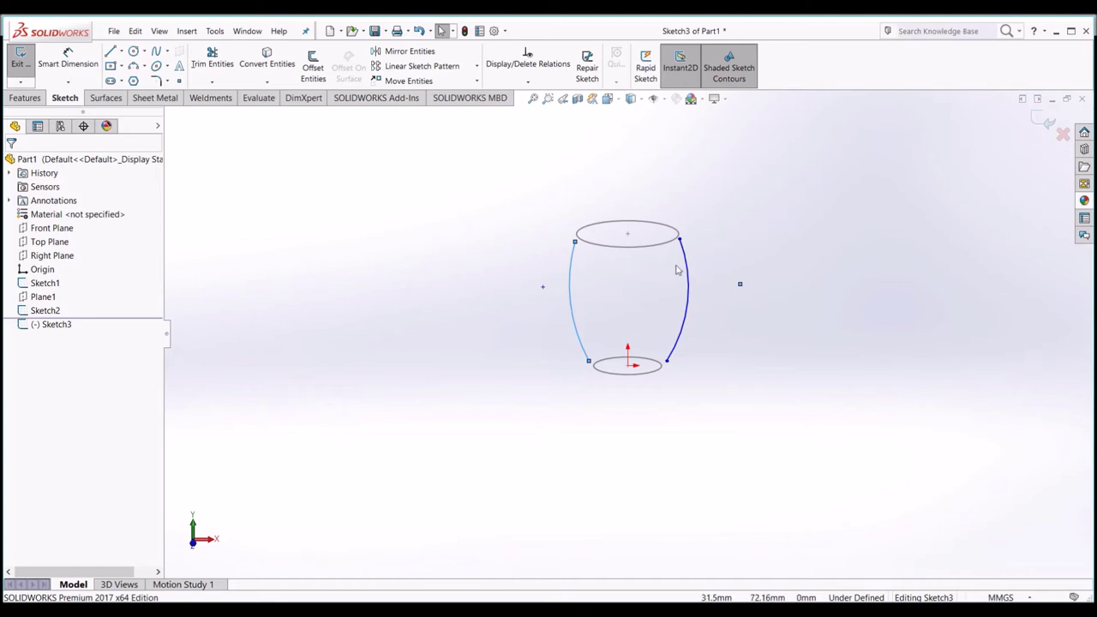
click(673, 245)
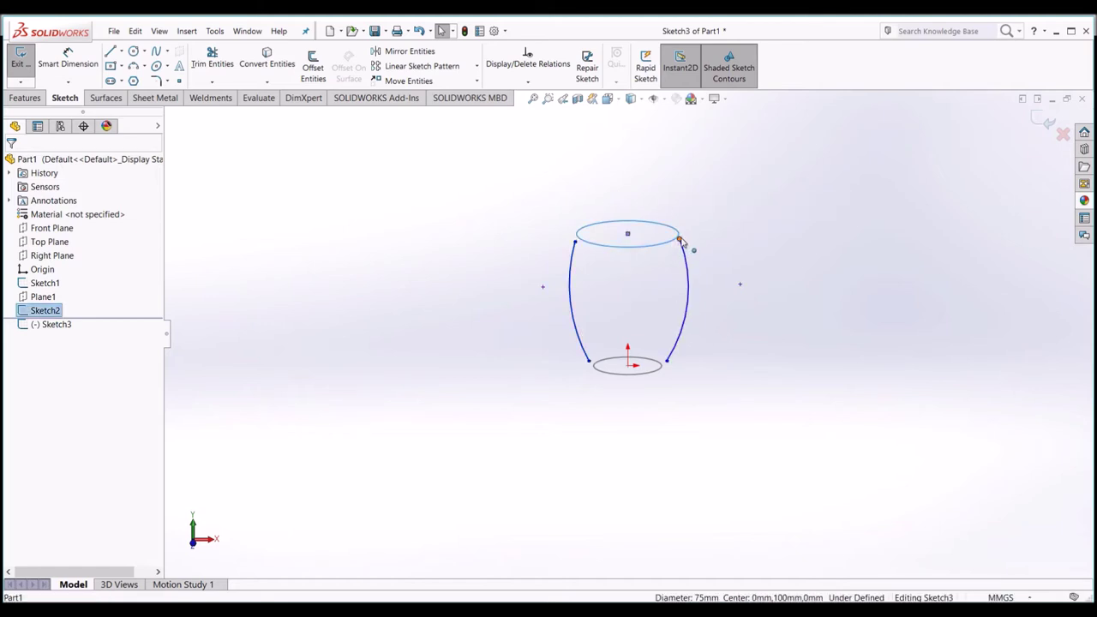
Pierce both arcs' top endpoints onto the top circle.
ctrl+click(680, 241)
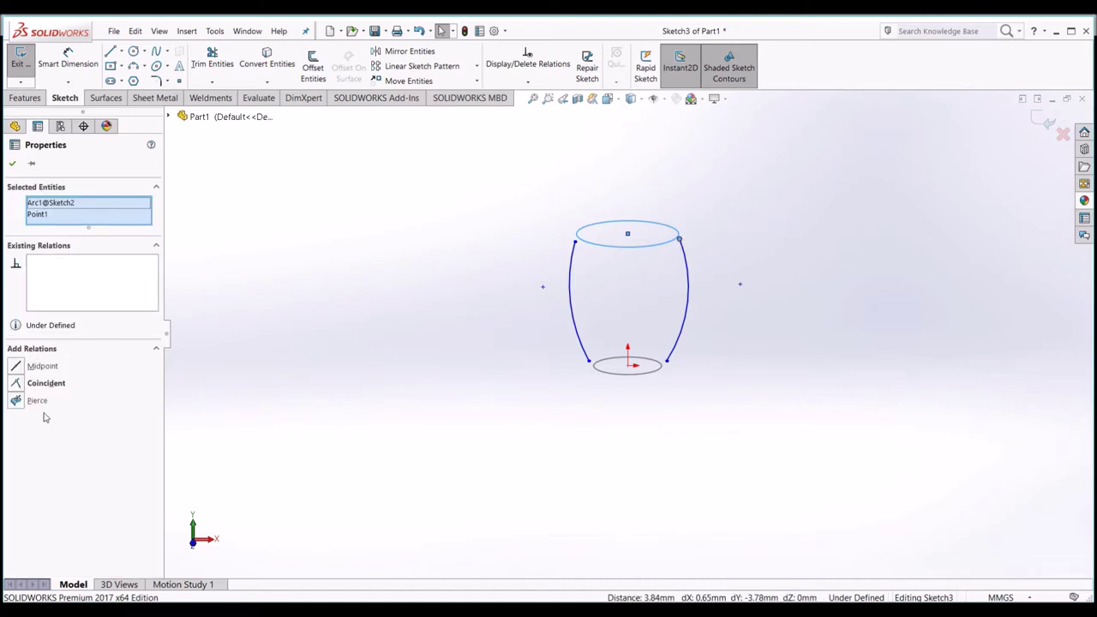
click(32, 403)
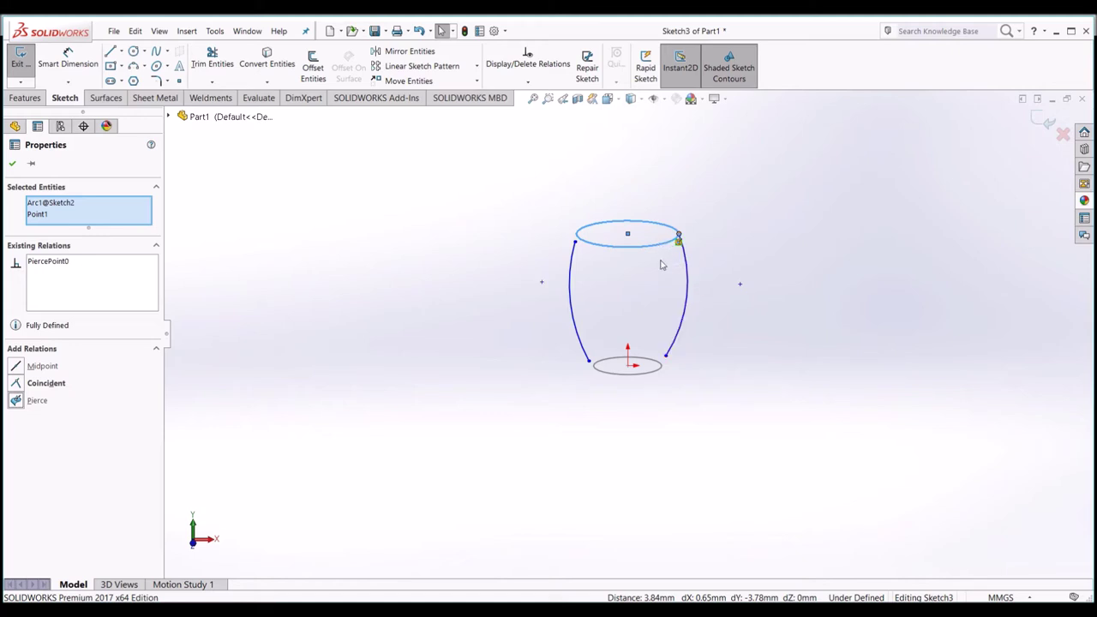
scroll(553, 282, down, 1)
scroll(582, 276, down, 2)
scroll(605, 273, down, 2)
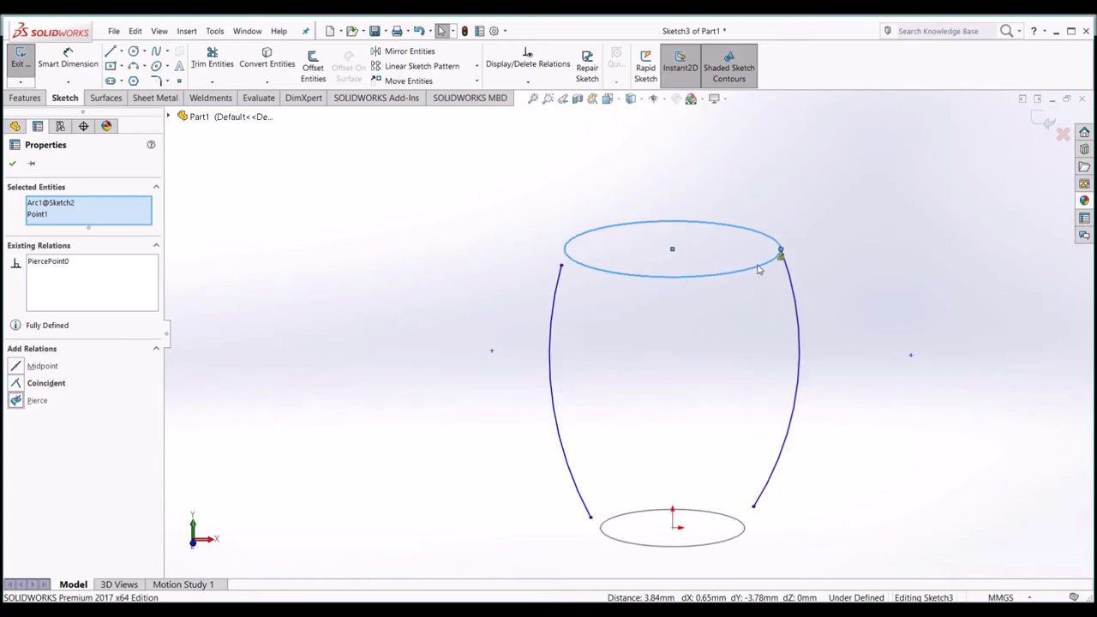
click(503, 253)
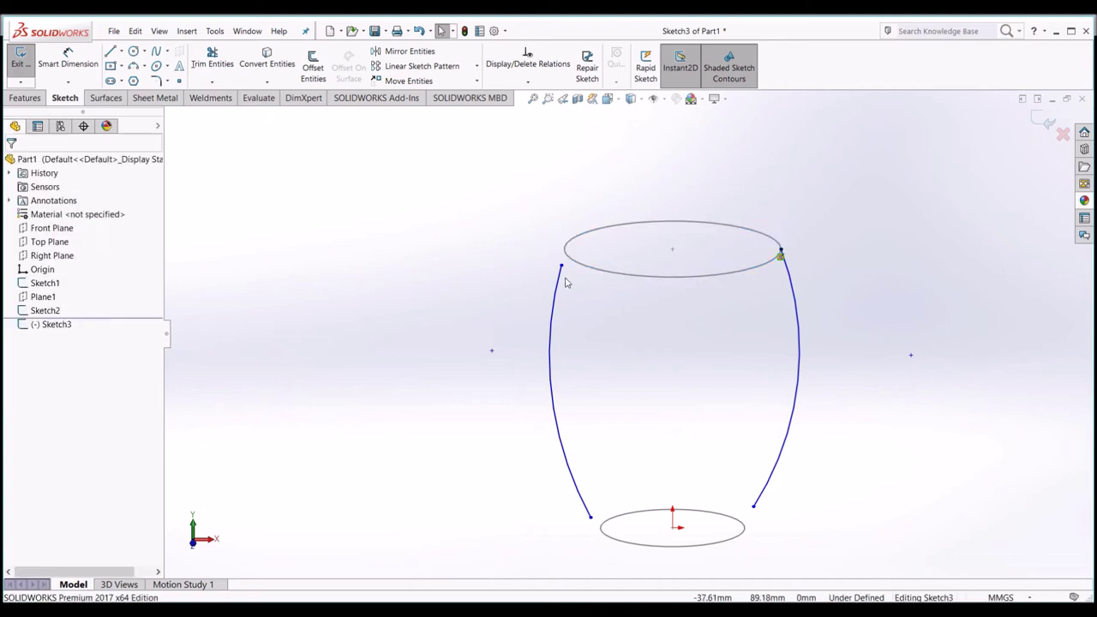
click(562, 267)
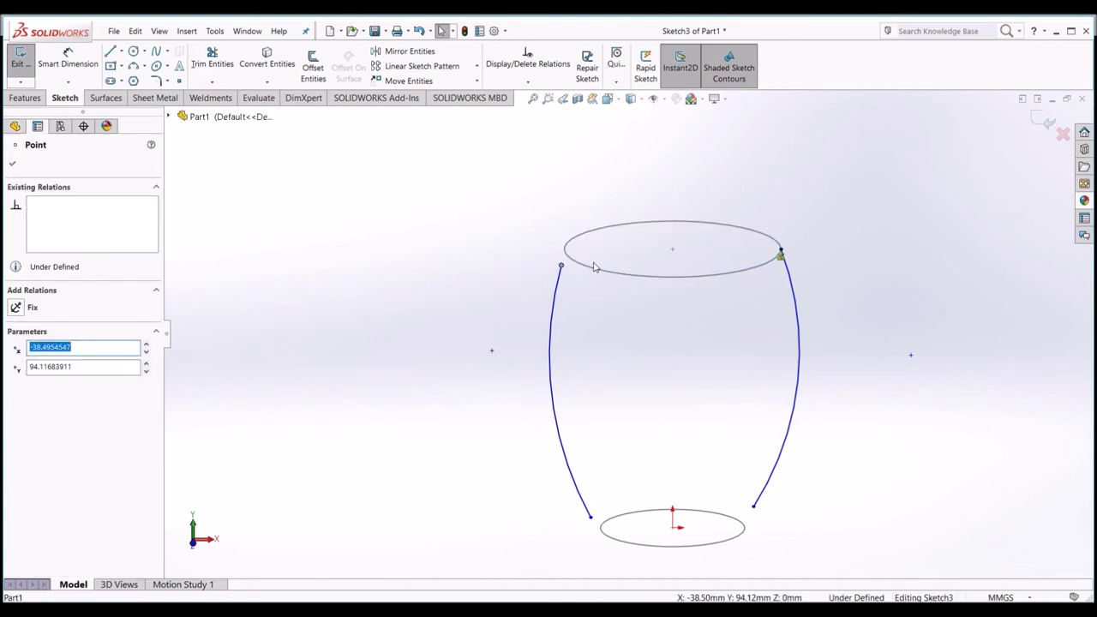
ctrl+click(595, 273)
click(36, 400)
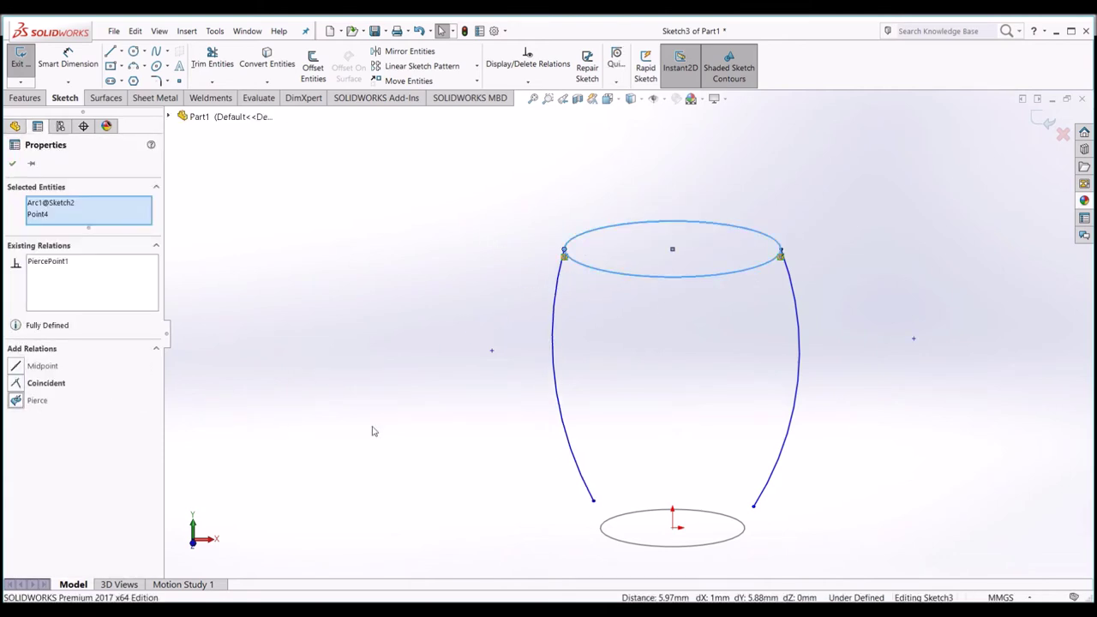
Pierce both arcs' lower endpoints onto the bottom circle.
click(606, 536)
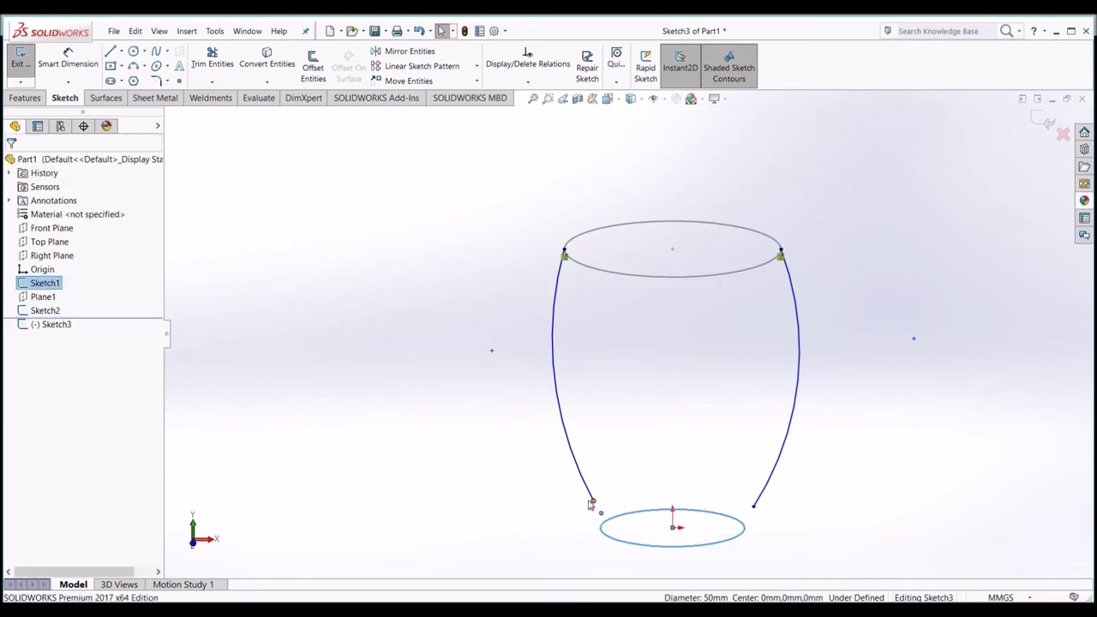
click(593, 501)
click(36, 399)
click(472, 465)
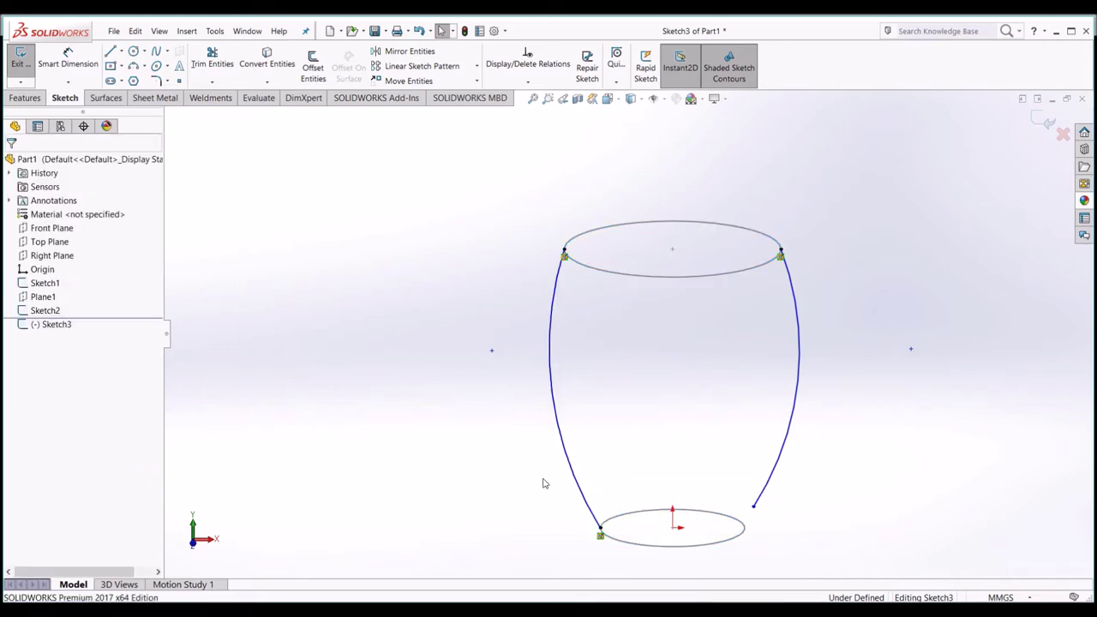
click(733, 542)
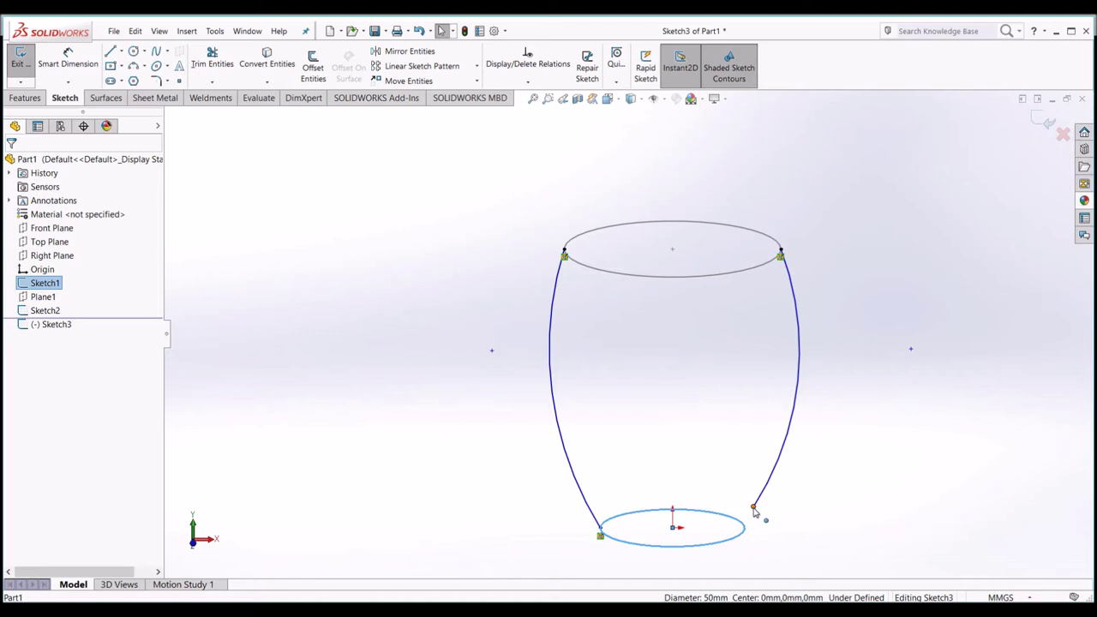
ctrl+click(753, 507)
click(37, 400)
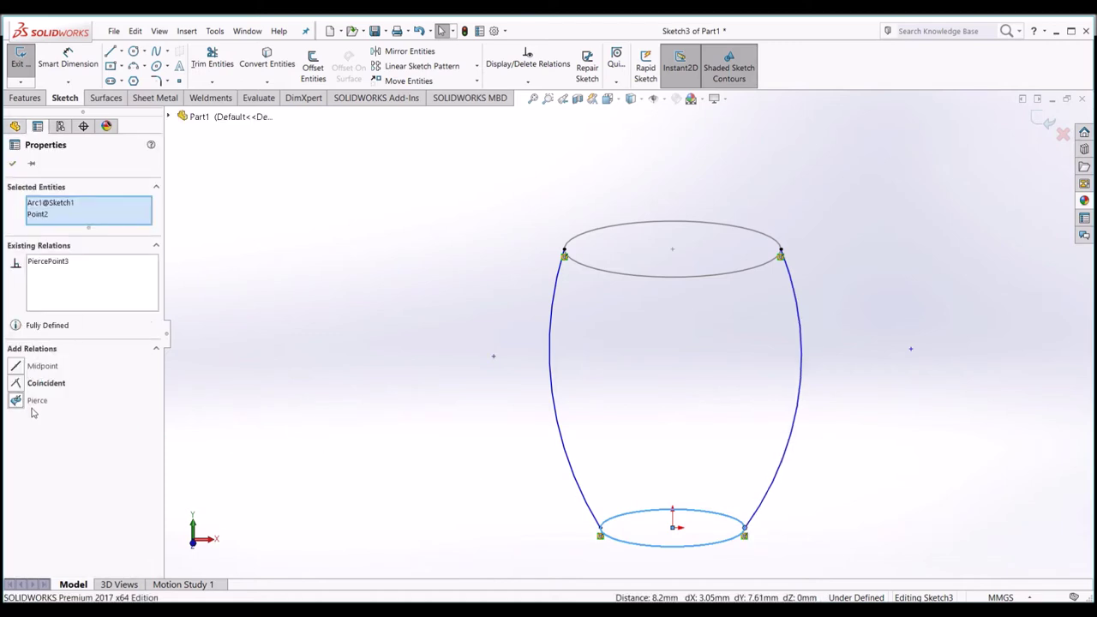
click(338, 350)
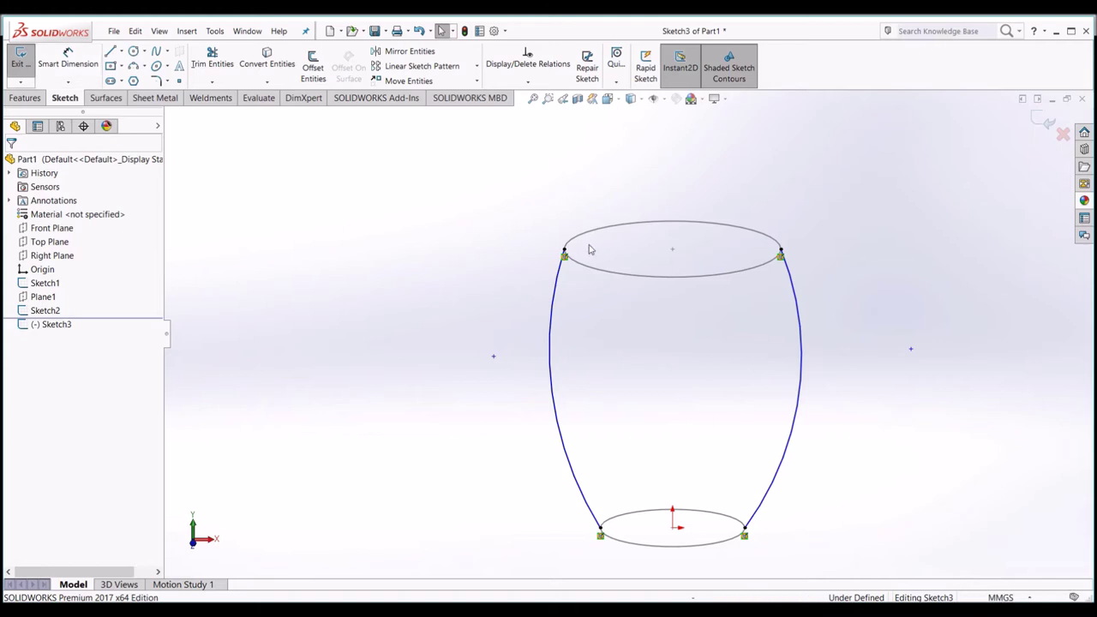
Give the right and left Sketch3 arcs each a 225 mm radius dimension.
click(68, 60)
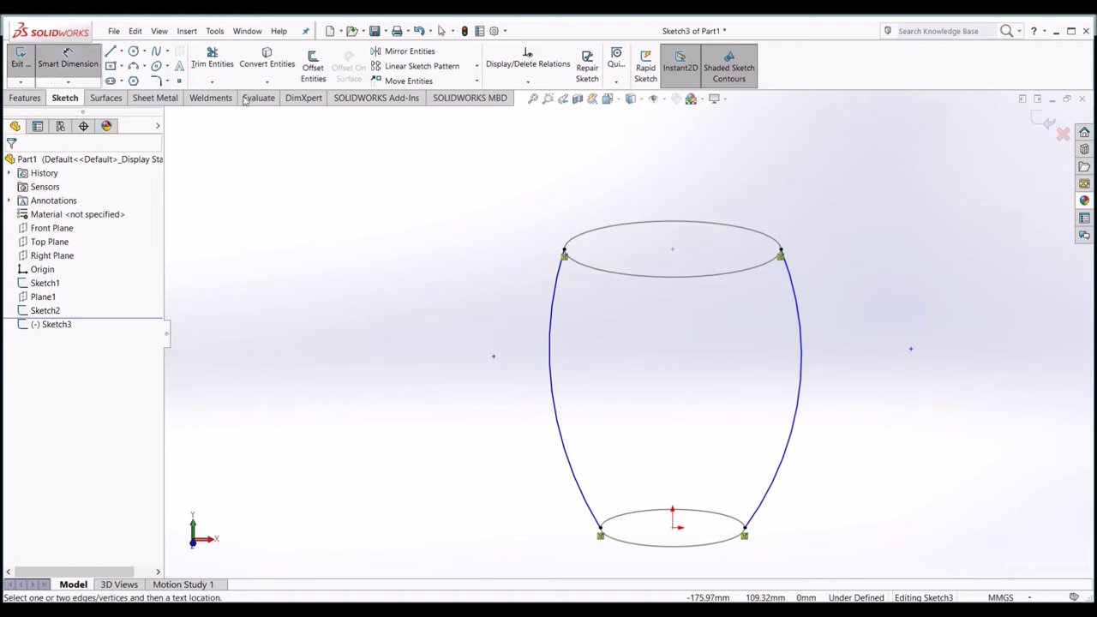
click(801, 365)
click(703, 383)
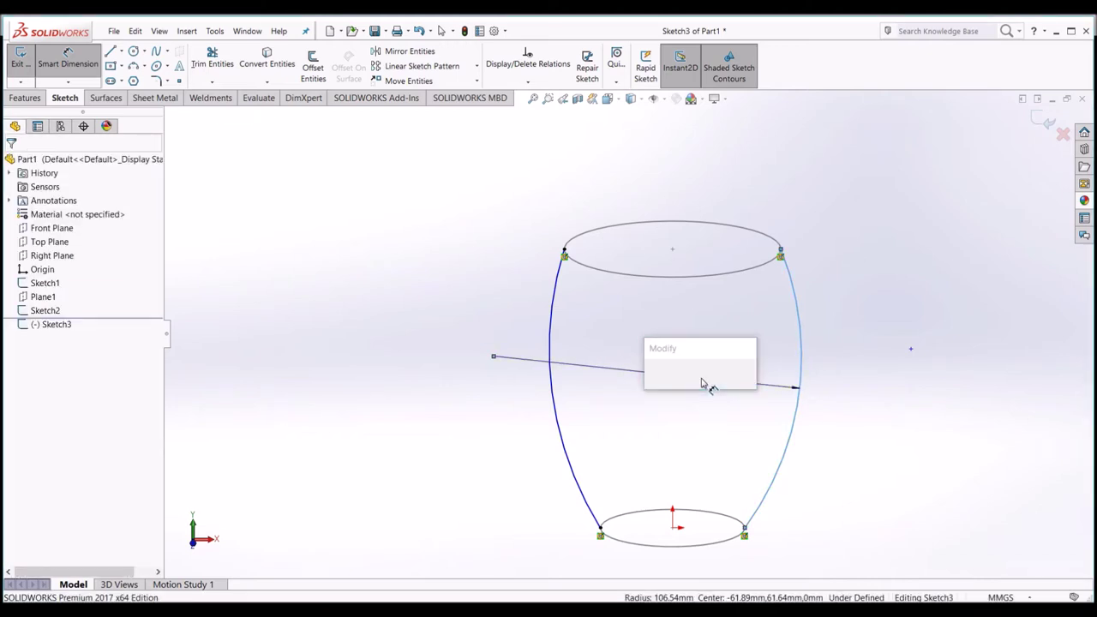
text(225)
click(654, 378)
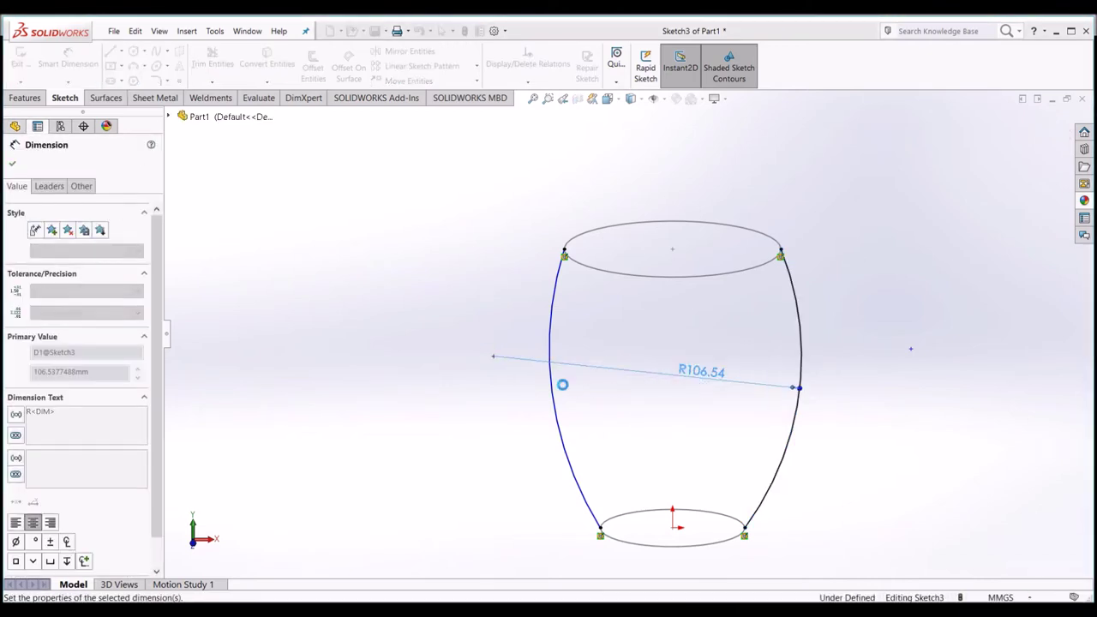
click(557, 403)
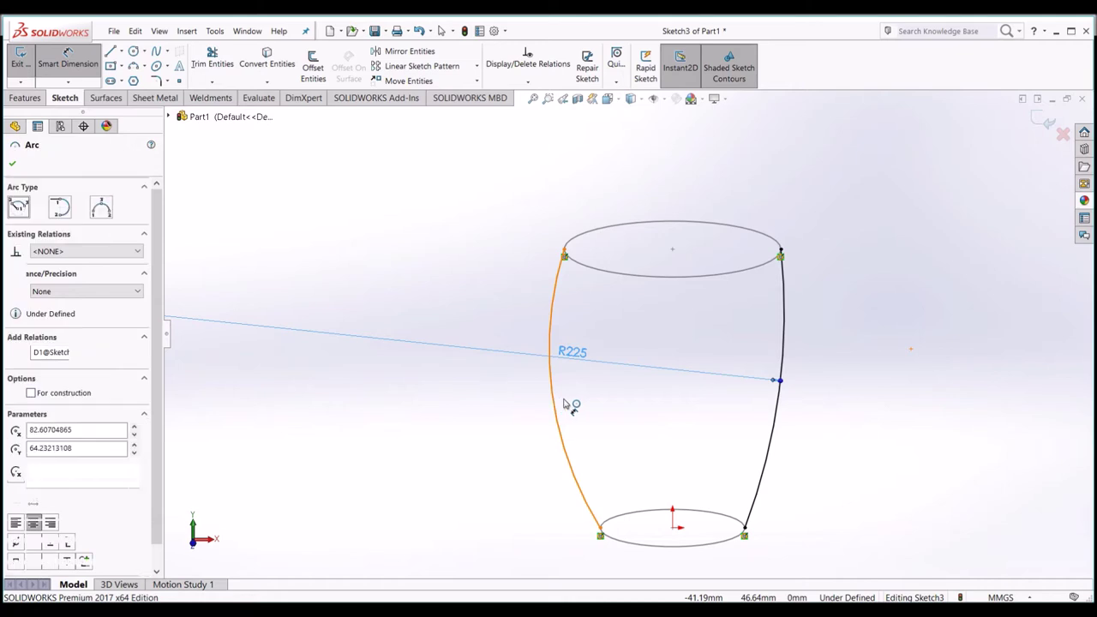
click(610, 412)
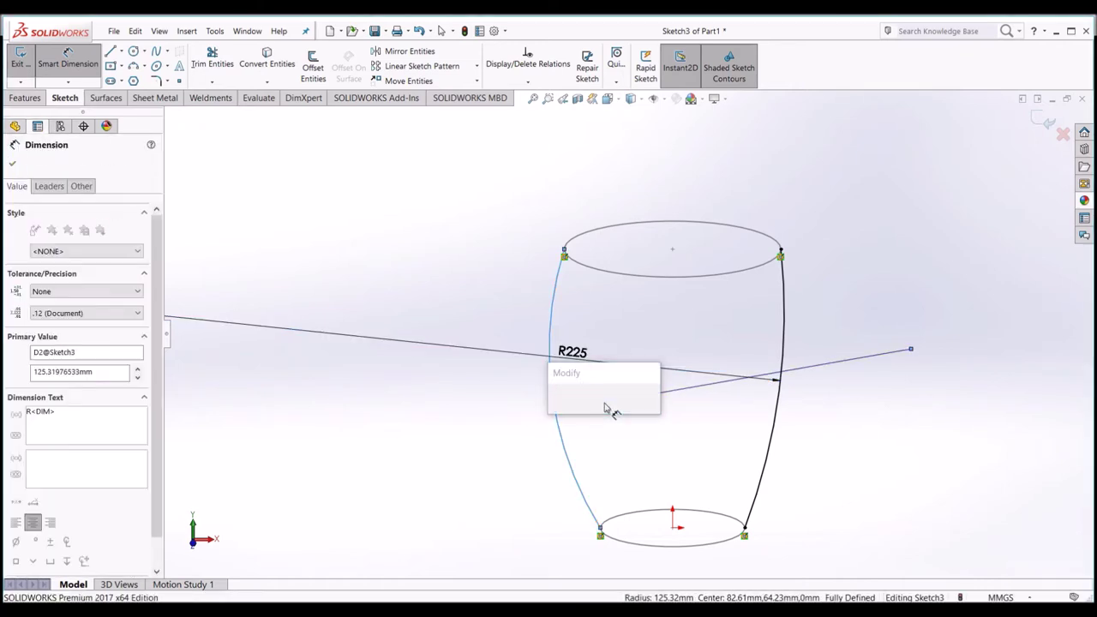
text(225)
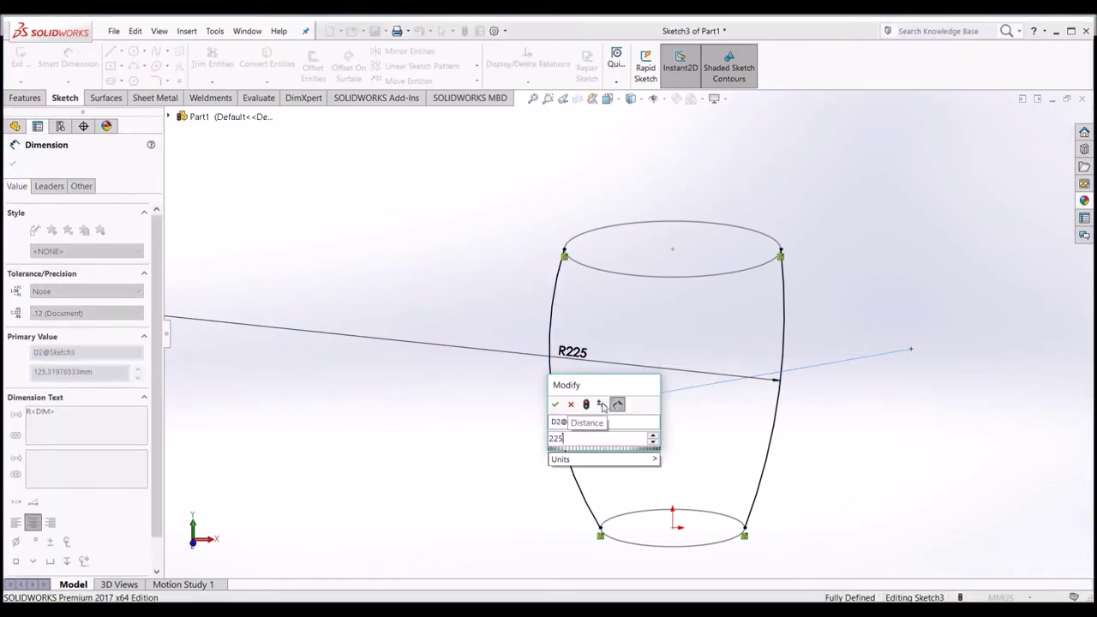
key(Return)
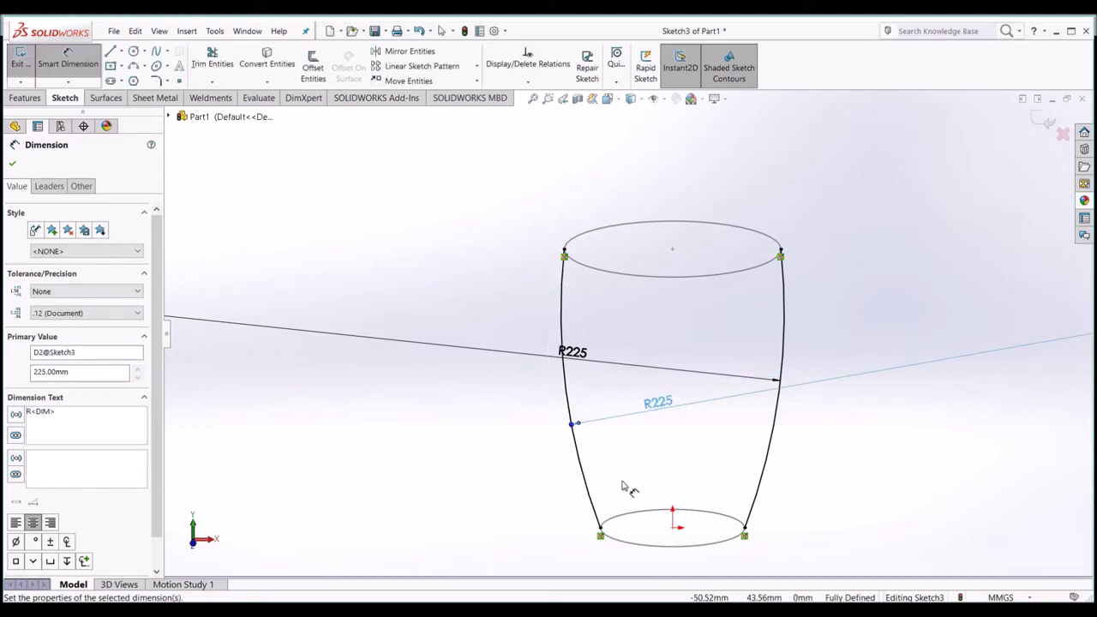
middle_drag(647, 447, 591, 466)
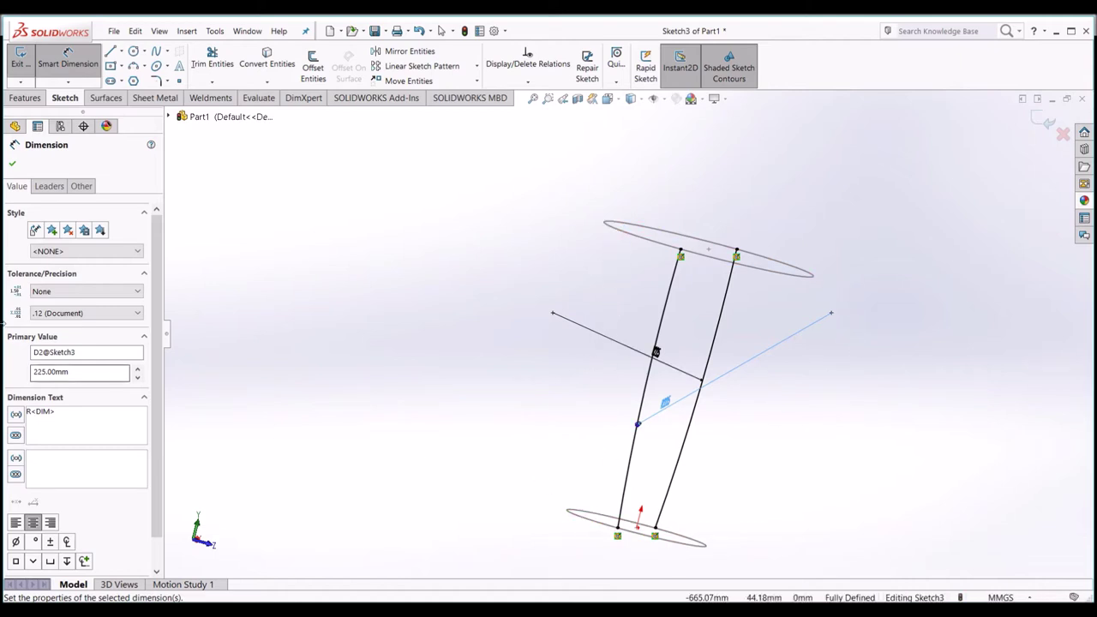
click(12, 167)
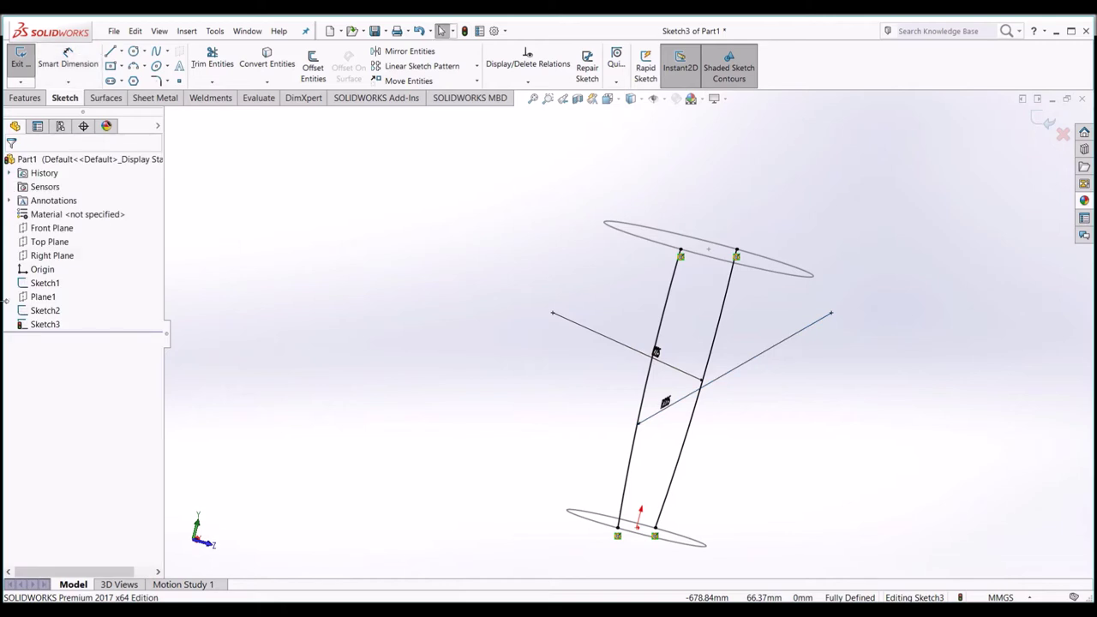
Switch to the Left standard view and start a new sketch on the Right Plane.
click(34, 257)
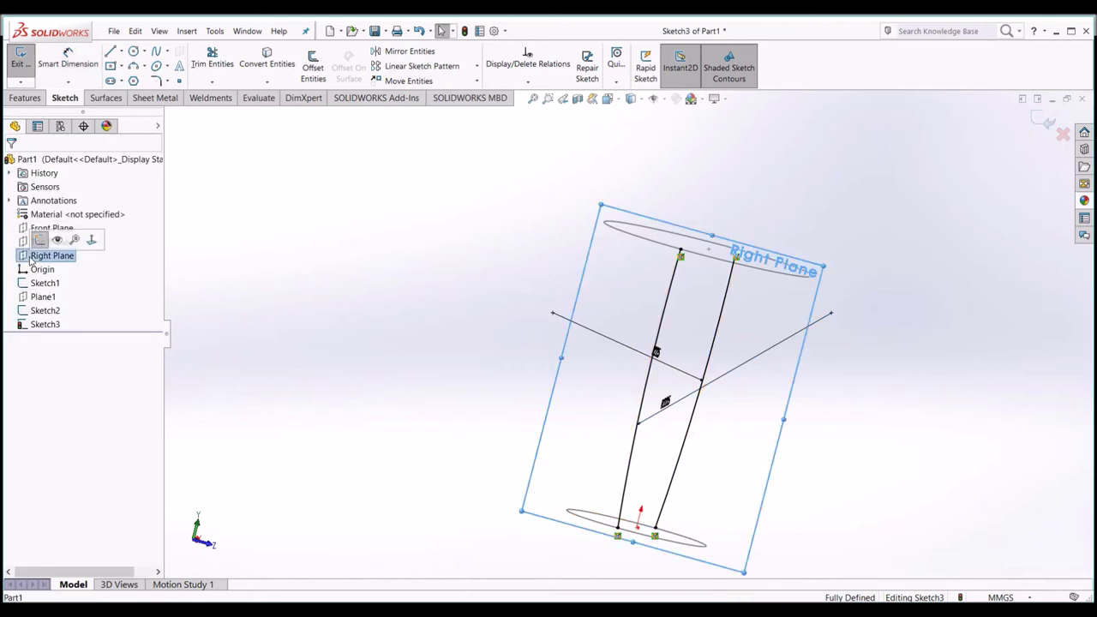
click(91, 239)
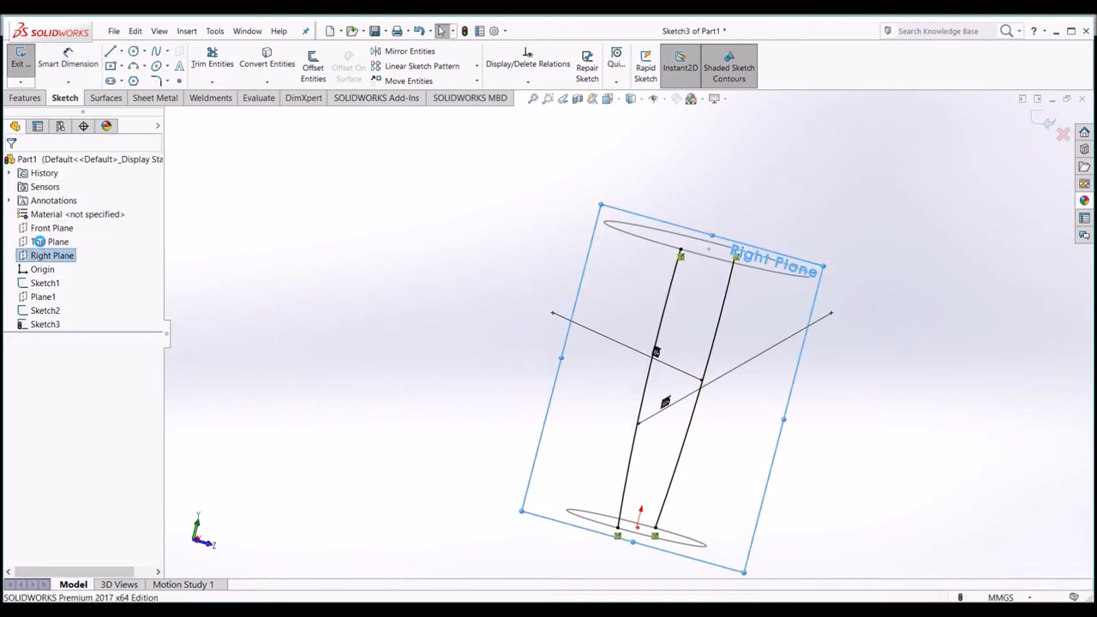
click(608, 97)
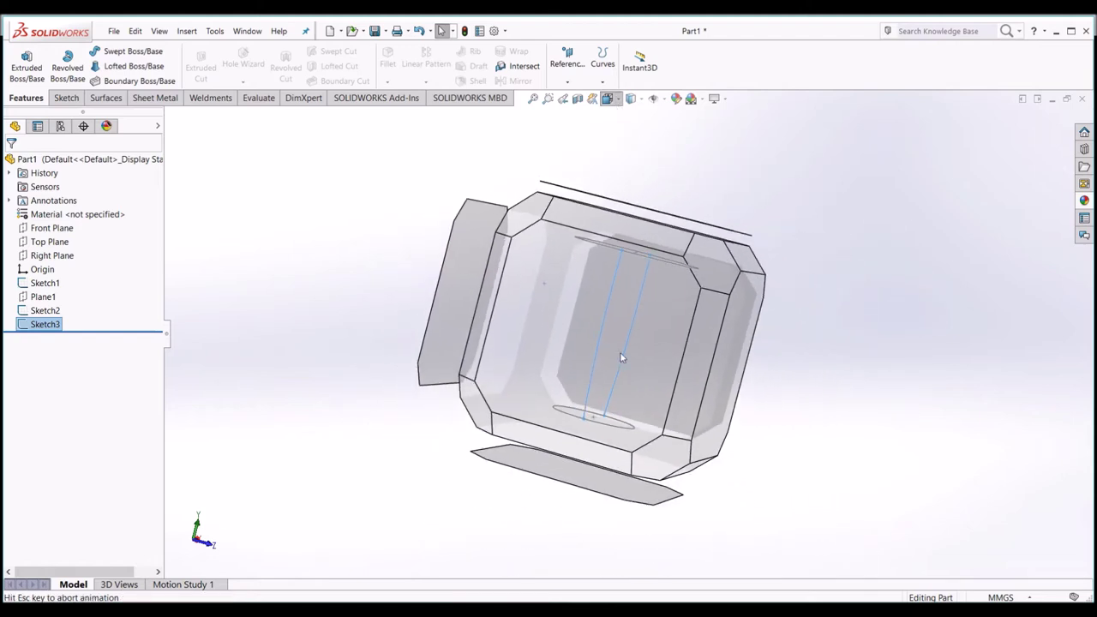
click(620, 357)
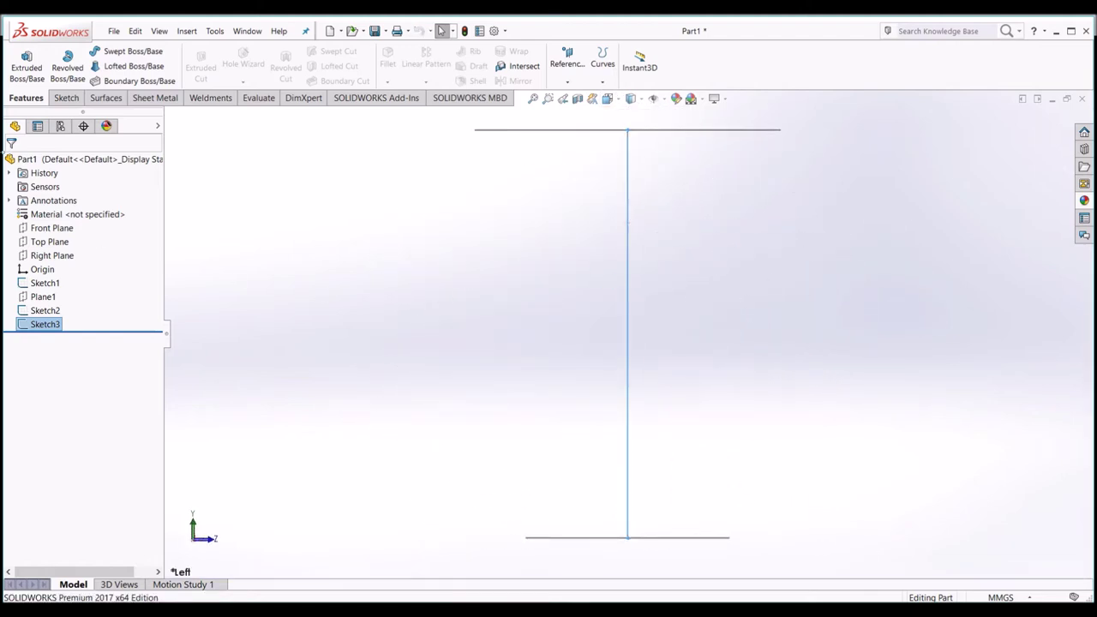
click(39, 255)
click(37, 245)
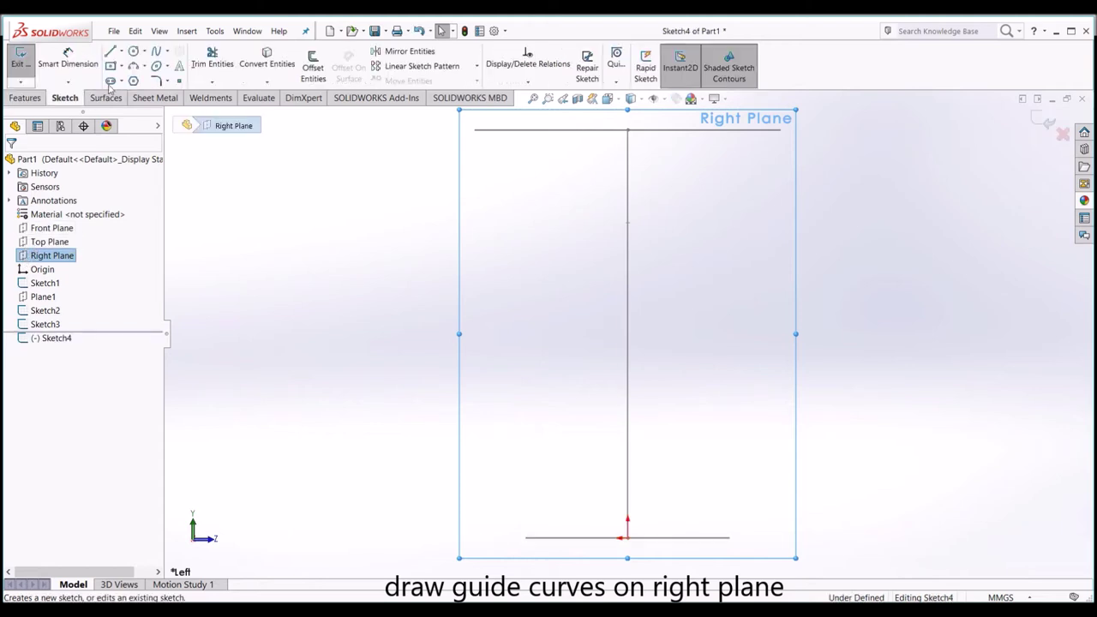
click(133, 67)
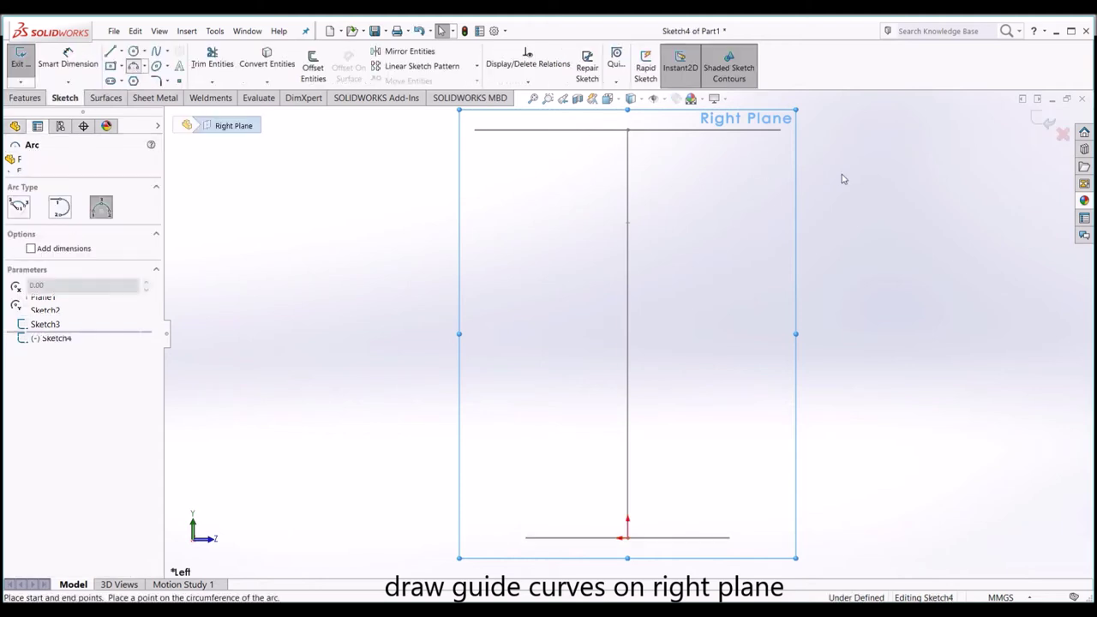
Draw right and left 3-point arcs from the top to the bottom circle, bulging outward.
click(782, 142)
click(734, 518)
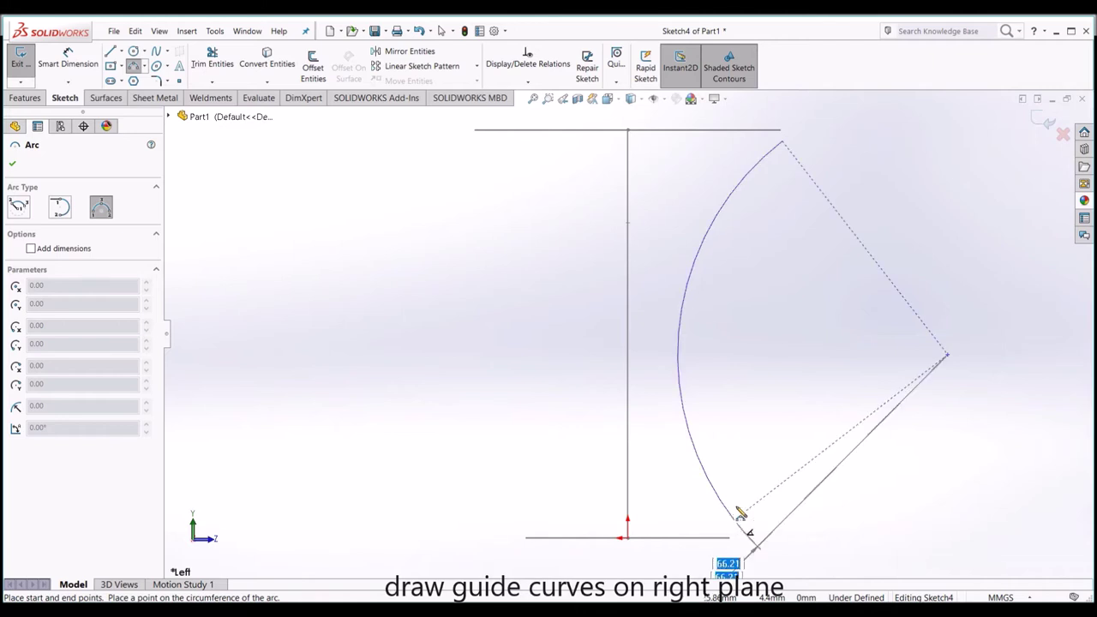
click(766, 460)
click(474, 140)
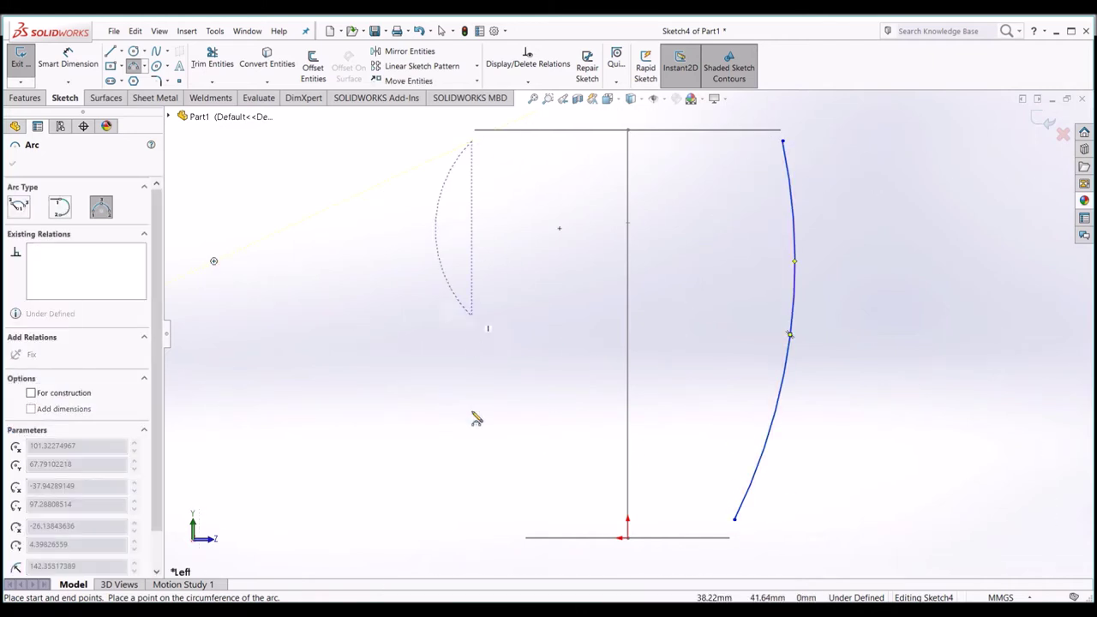
click(525, 536)
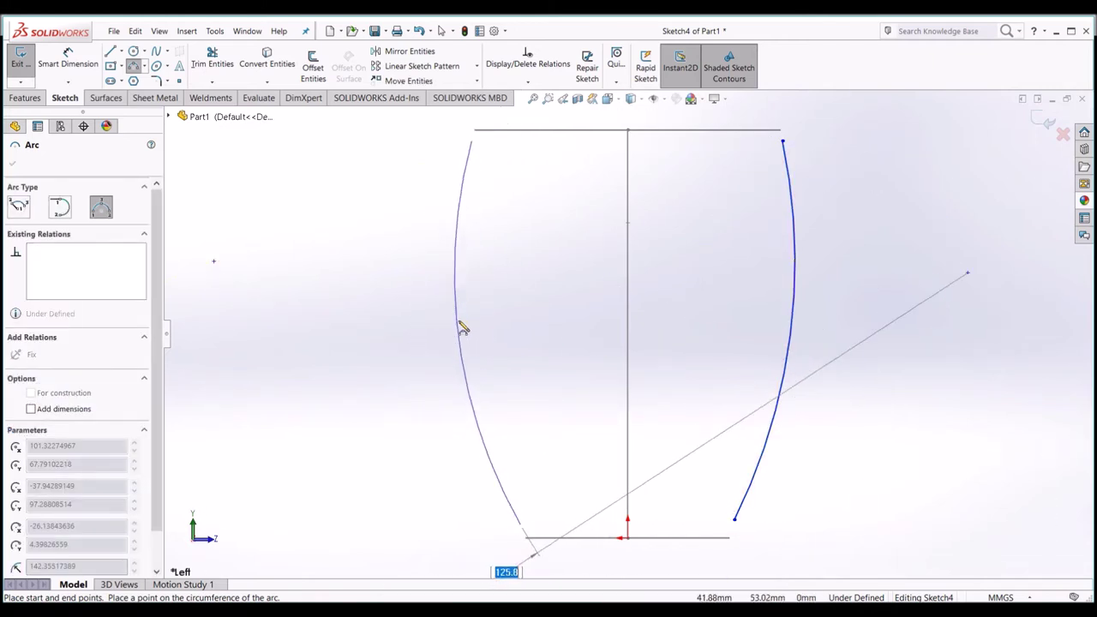
click(464, 325)
click(133, 66)
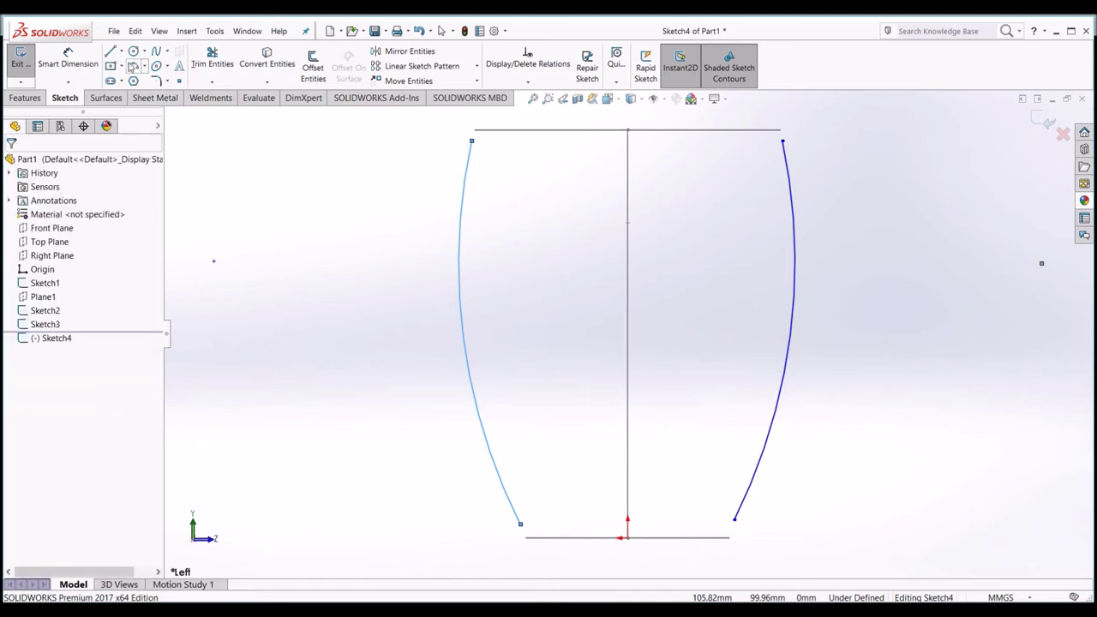
Pierce both arcs' top endpoints onto the top circle.
click(768, 133)
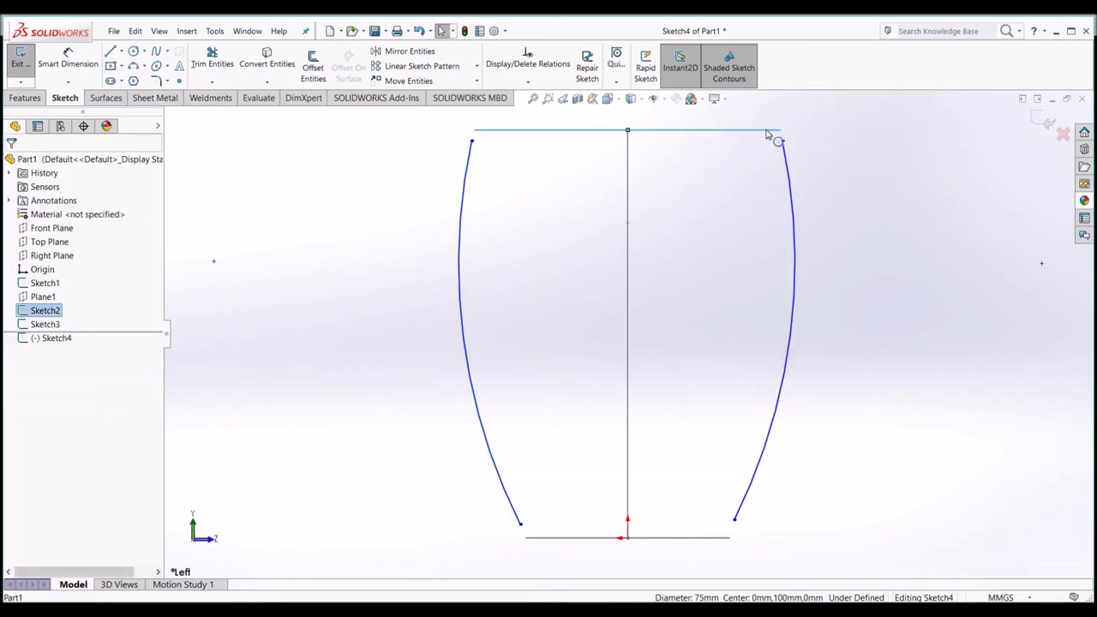
ctrl+click(781, 142)
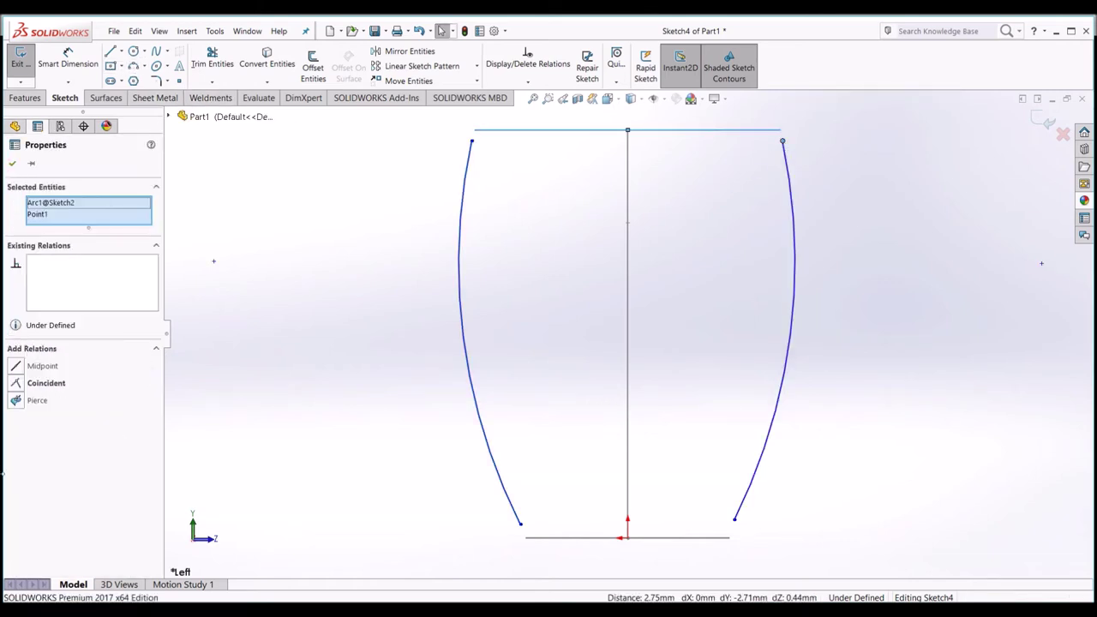
click(38, 401)
key(Escape)
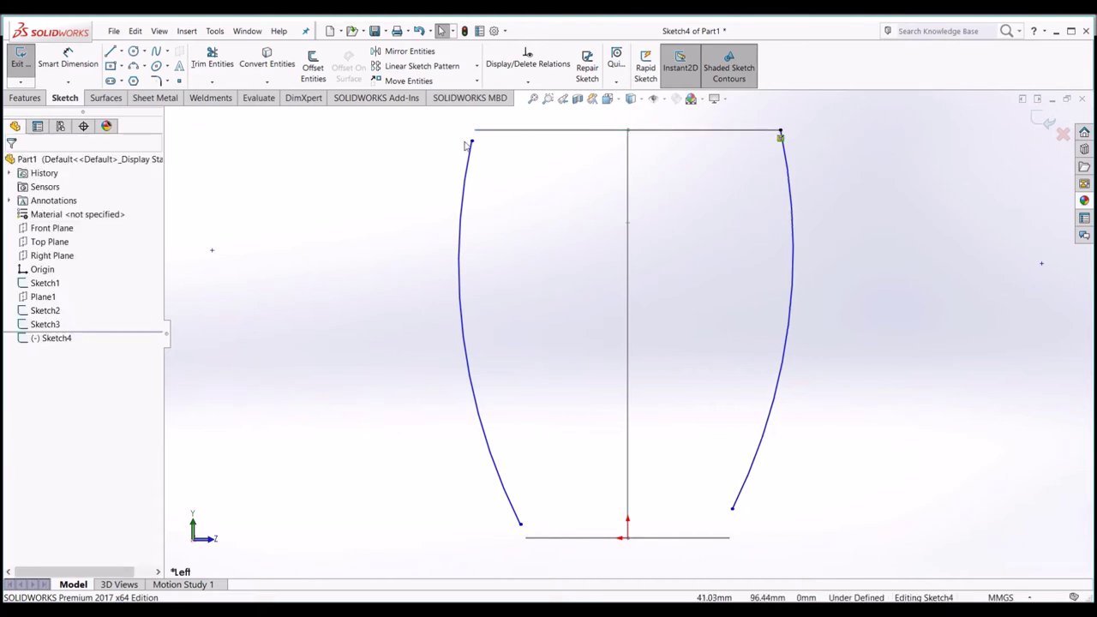
click(477, 150)
ctrl+click(472, 140)
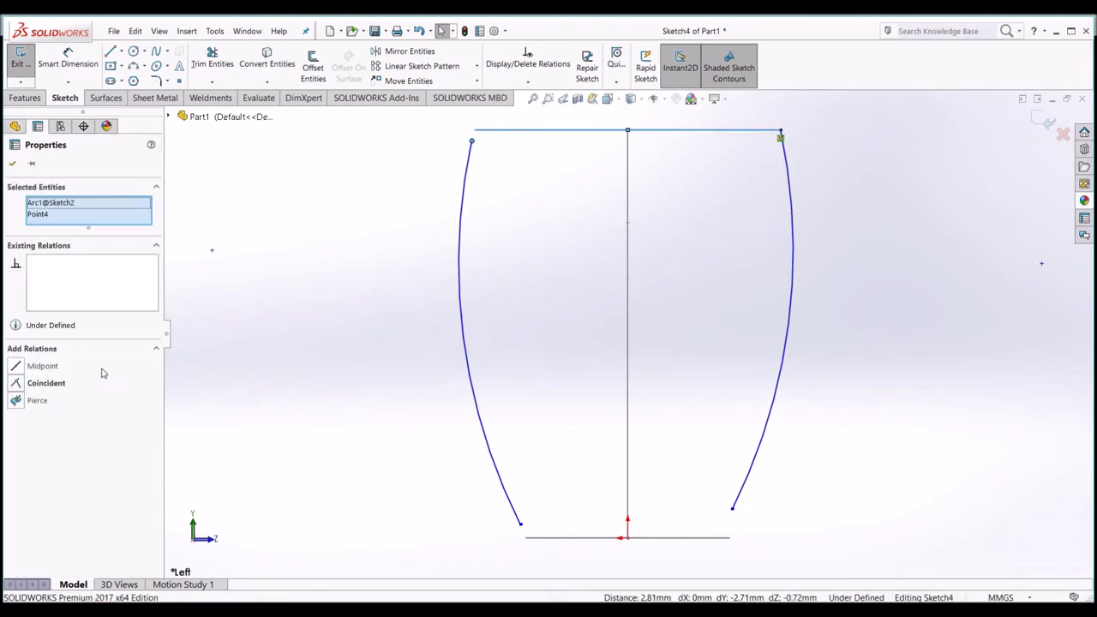
click(46, 402)
key(Escape)
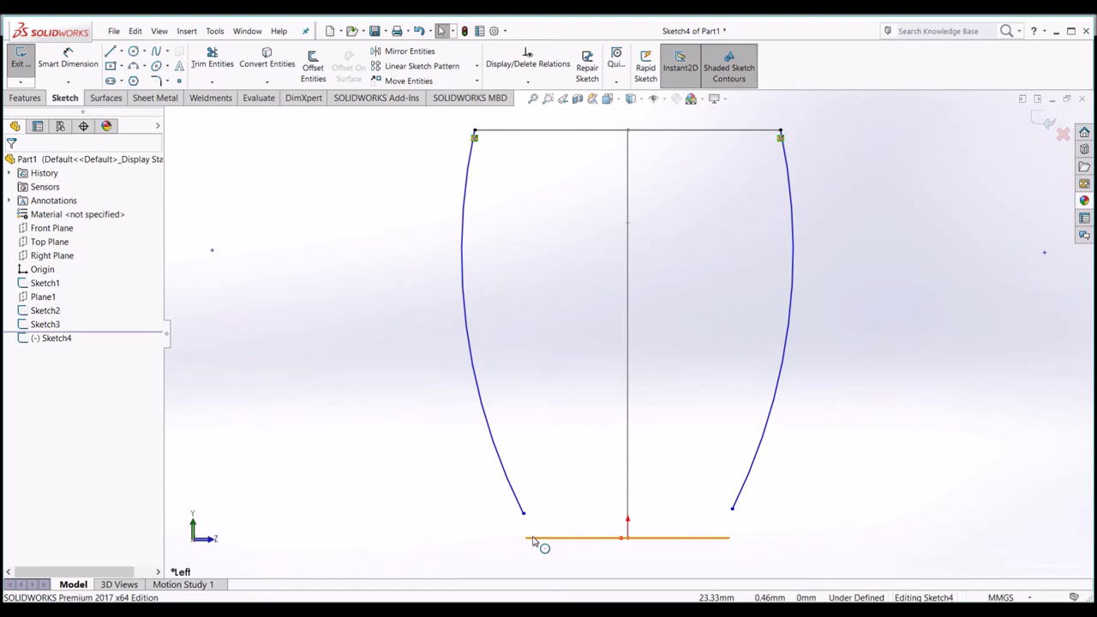
Pierce both arcs' bottom endpoints onto the bottom circle.
ctrl+click(522, 514)
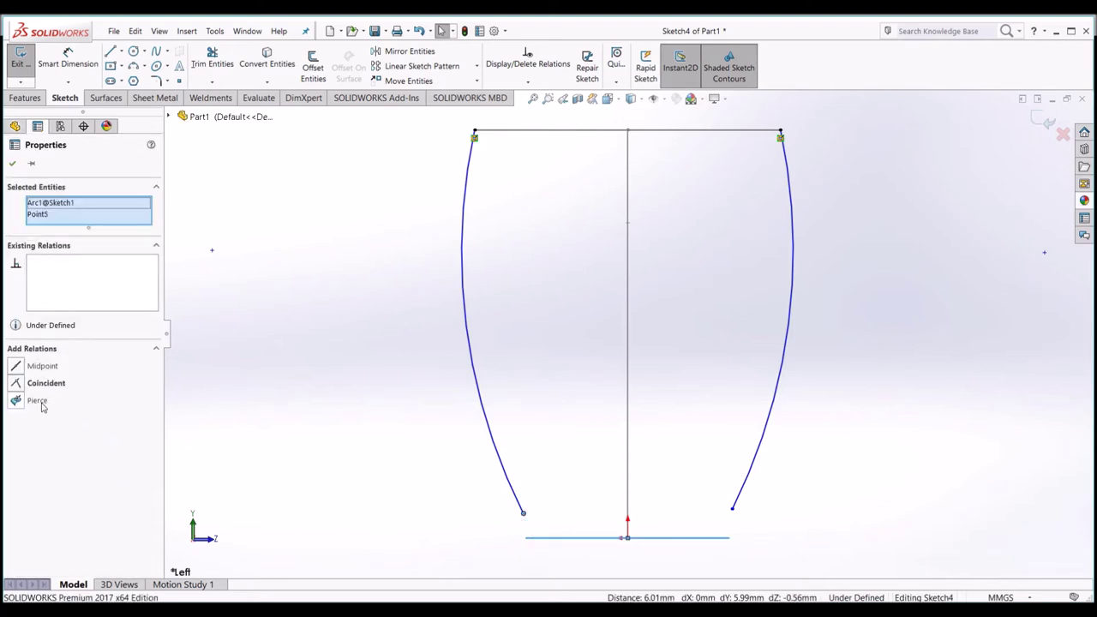
click(38, 400)
key(Escape)
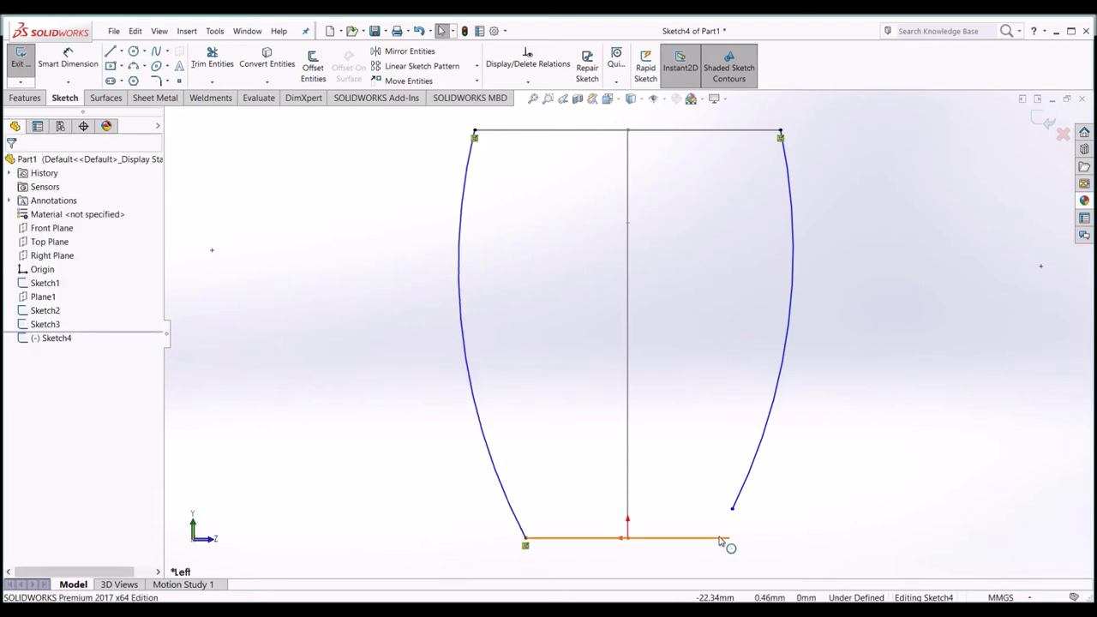
click(720, 538)
ctrl+click(732, 511)
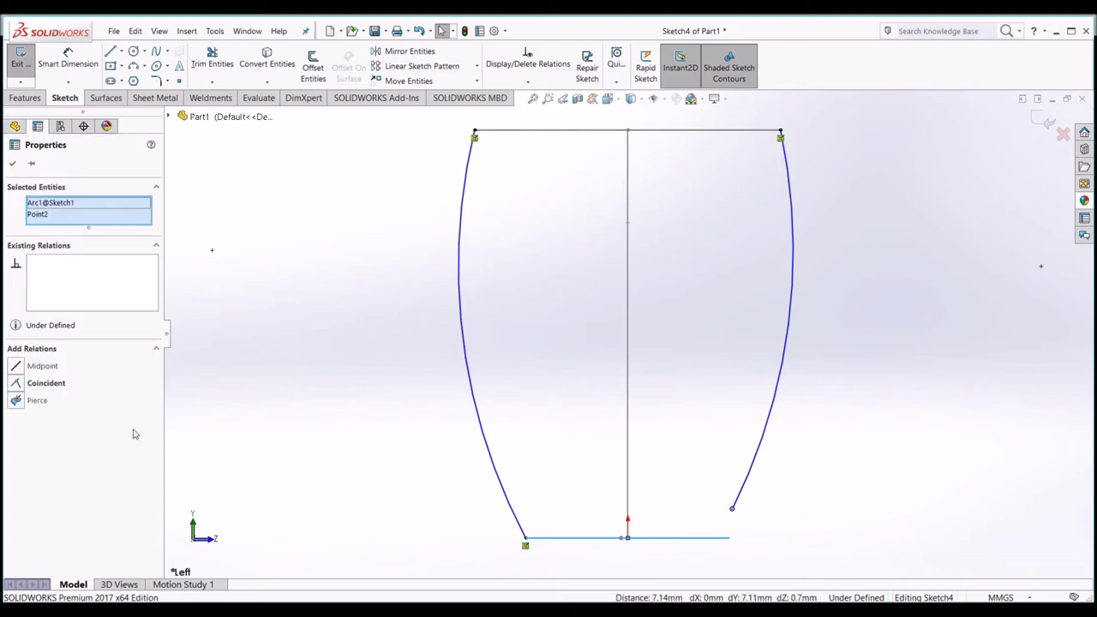
click(36, 401)
click(371, 418)
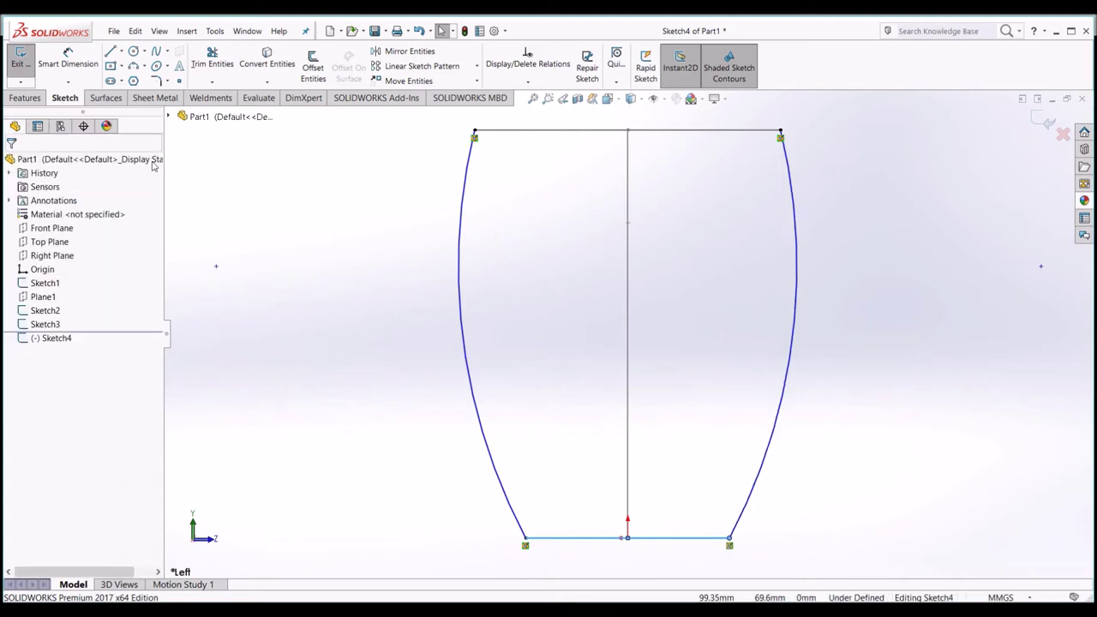
Dimension both Sketch4 arcs to R225 and exit the sketch.
click(68, 58)
click(792, 372)
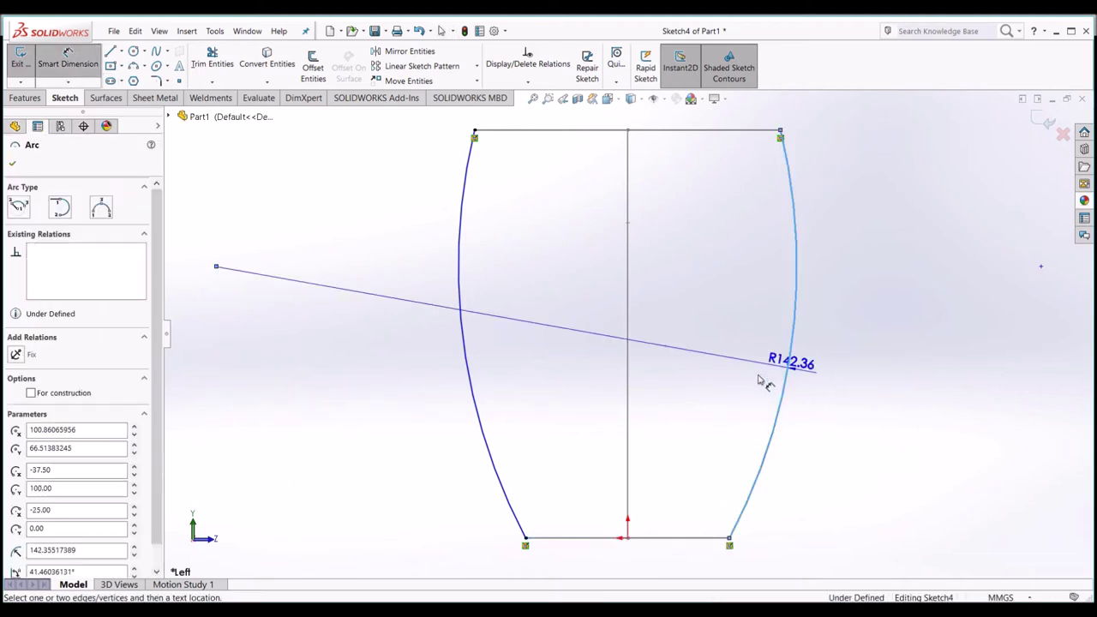
click(767, 382)
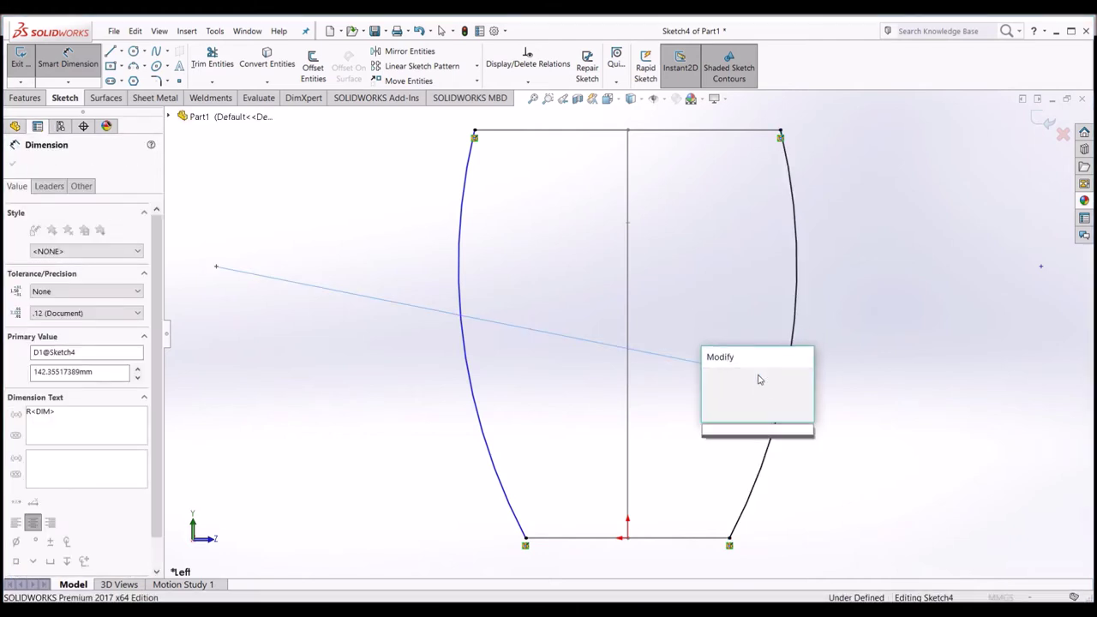
text(225)
key(Return)
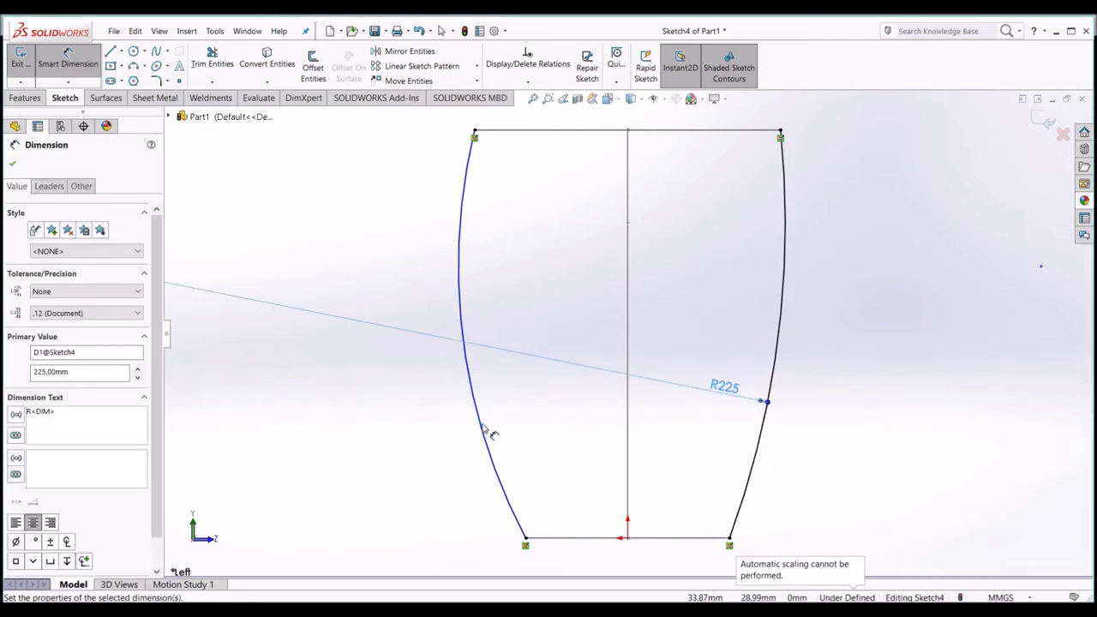
click(488, 429)
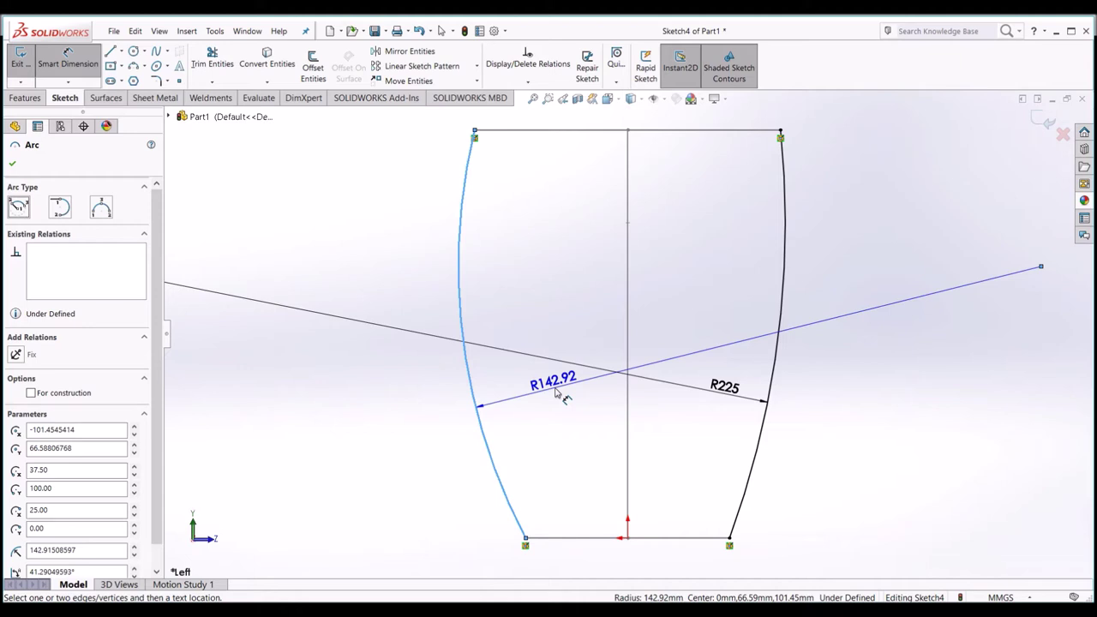
click(556, 392)
text(225)
key(Return)
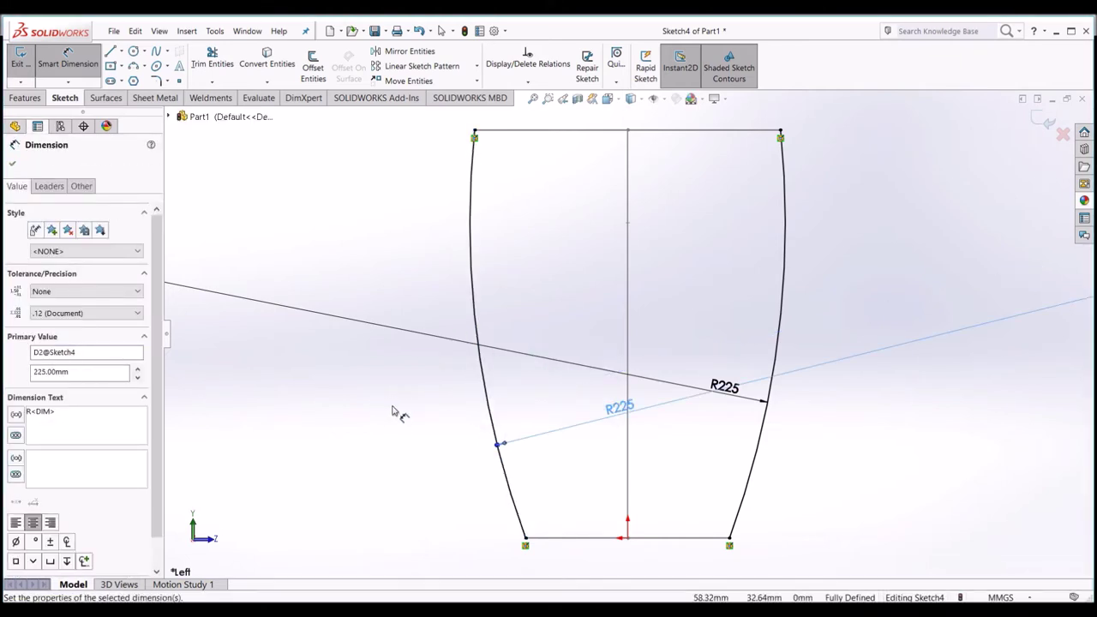
mouse_move(481, 486)
middle_down()
mouse_move(470, 539)
mouse_move(453, 528)
mouse_move(473, 523)
middle_up()
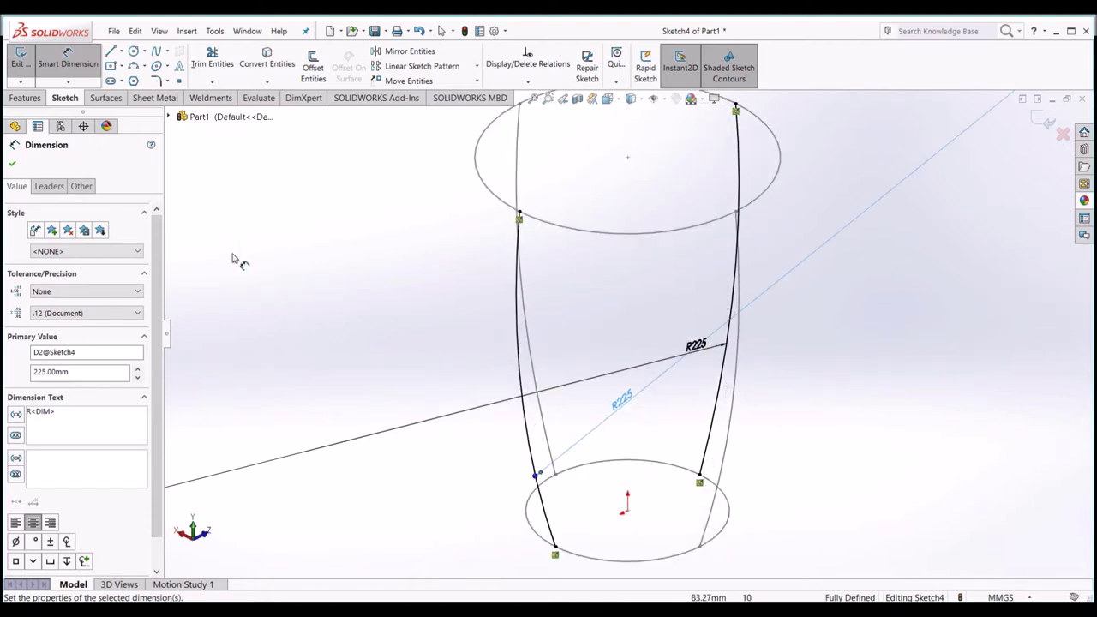
click(20, 58)
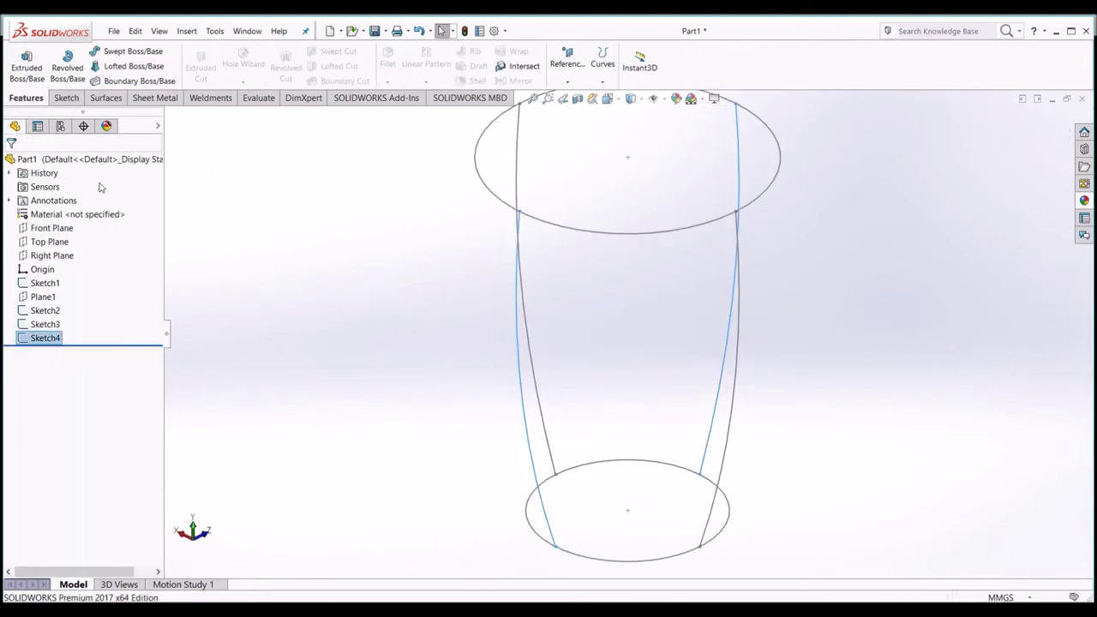
Loft between the top circle (Sketch2) and the bottom circle (Sketch1), previewing a straight taper.
click(124, 68)
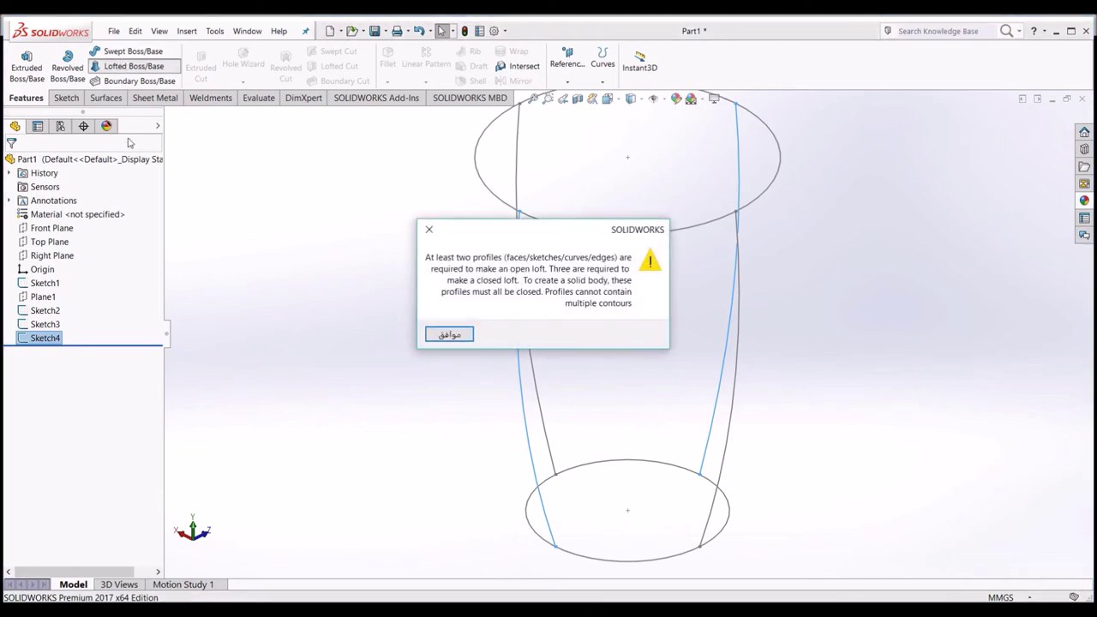
click(445, 334)
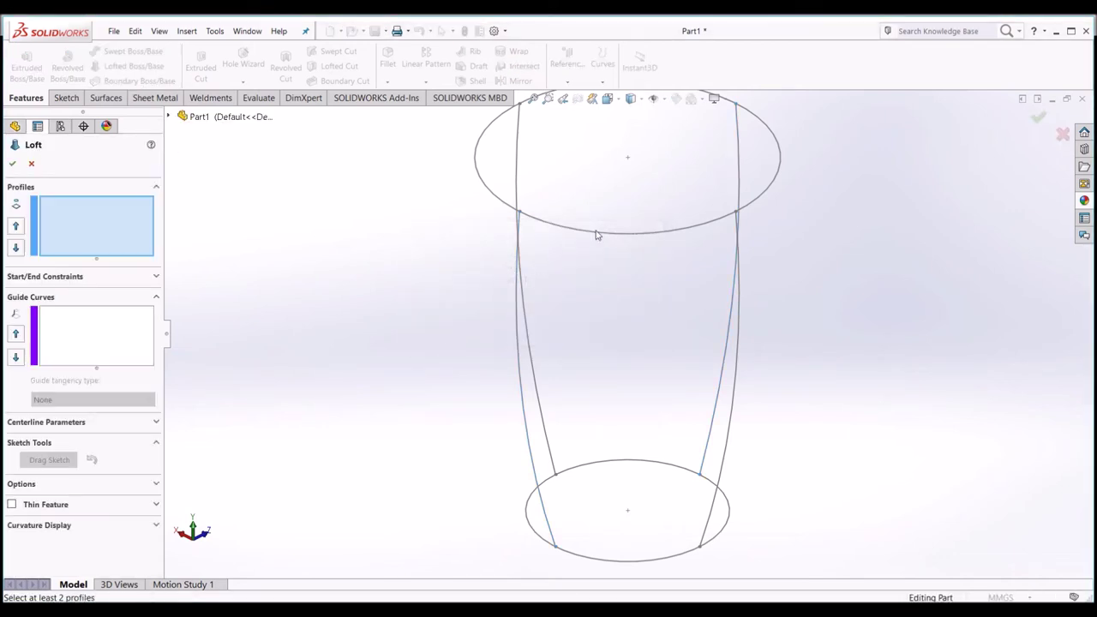
click(591, 233)
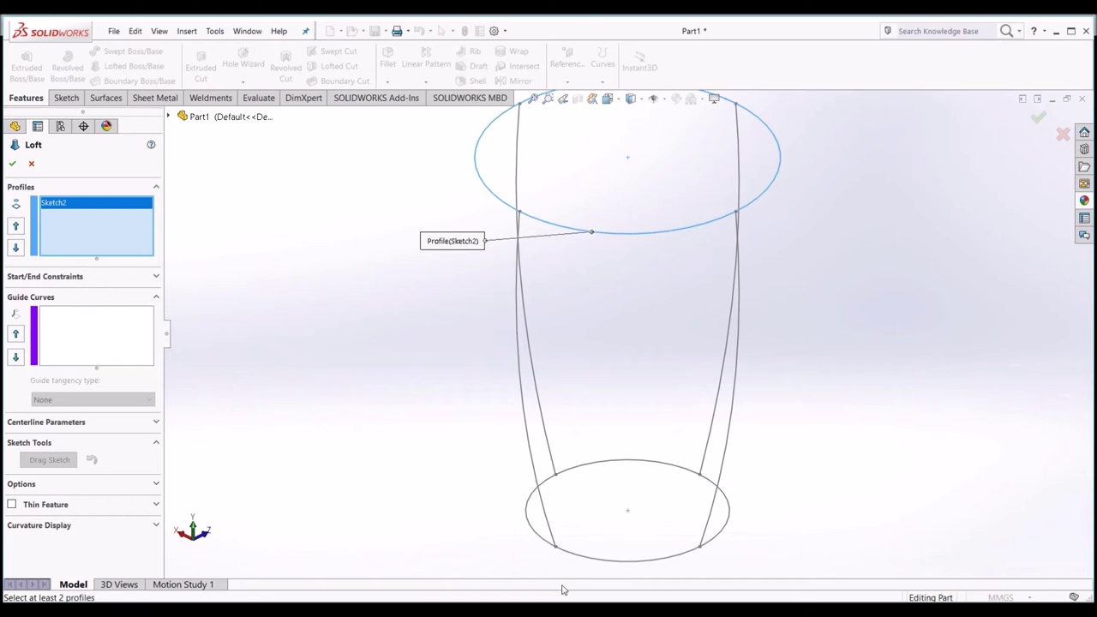
click(575, 553)
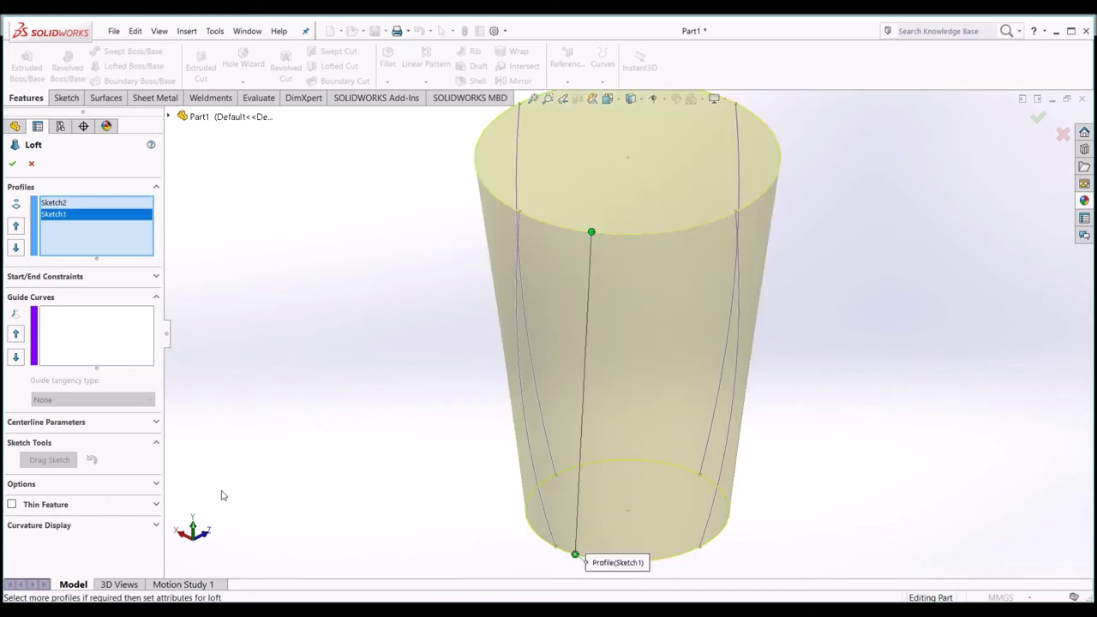
key(ctrl+1)
key(Right)
key(Right)
key(Right)
key(Right)
key(Right)
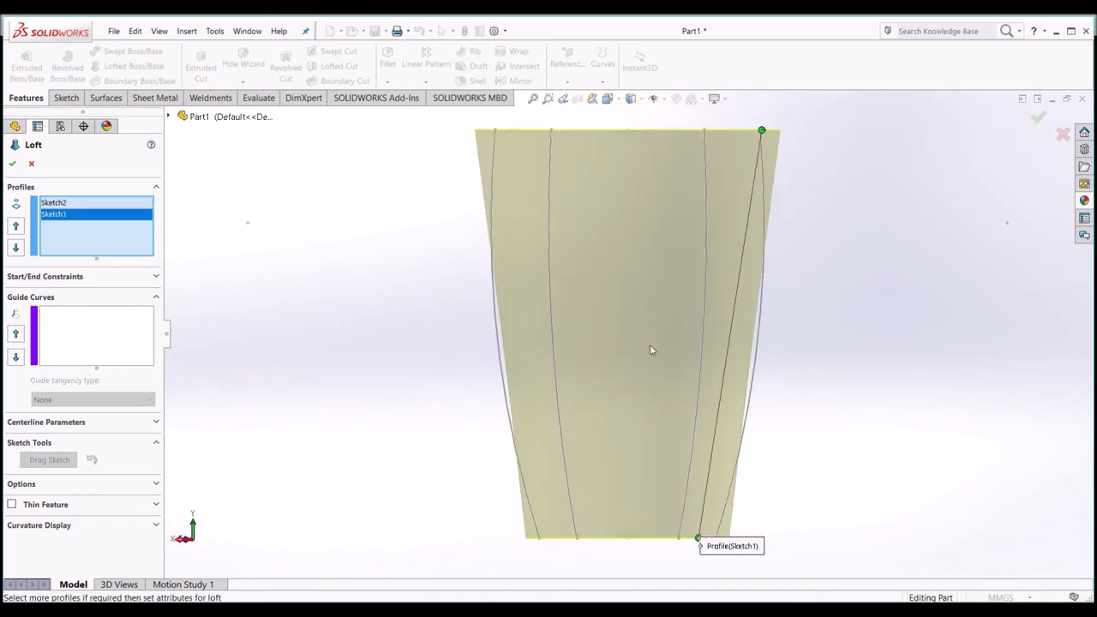
key(Right)
key(Right)
key(Right)
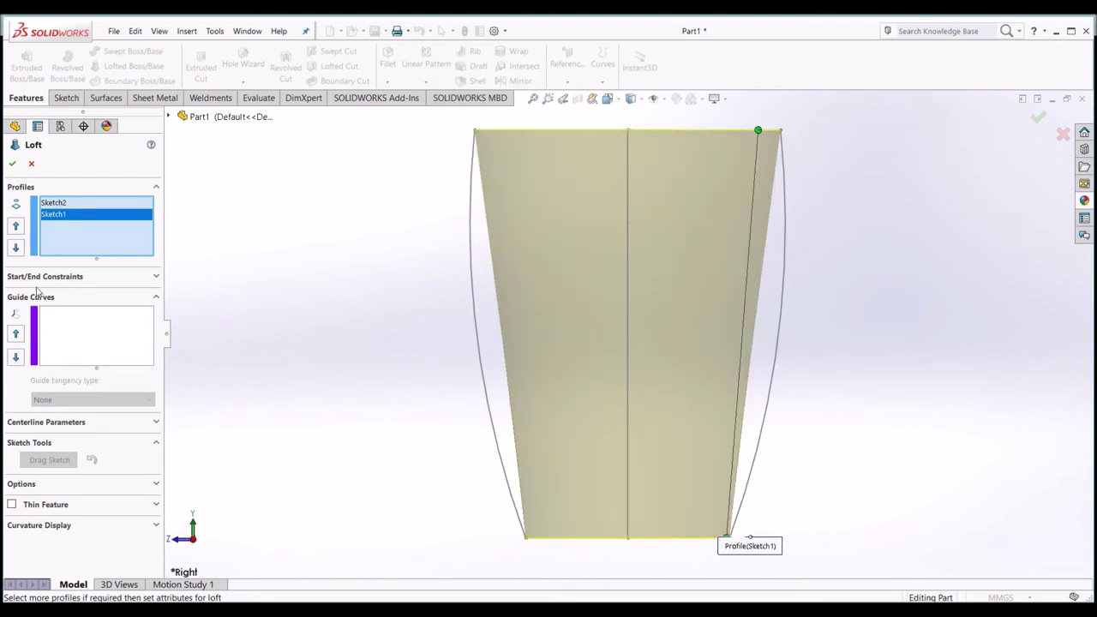
click(58, 332)
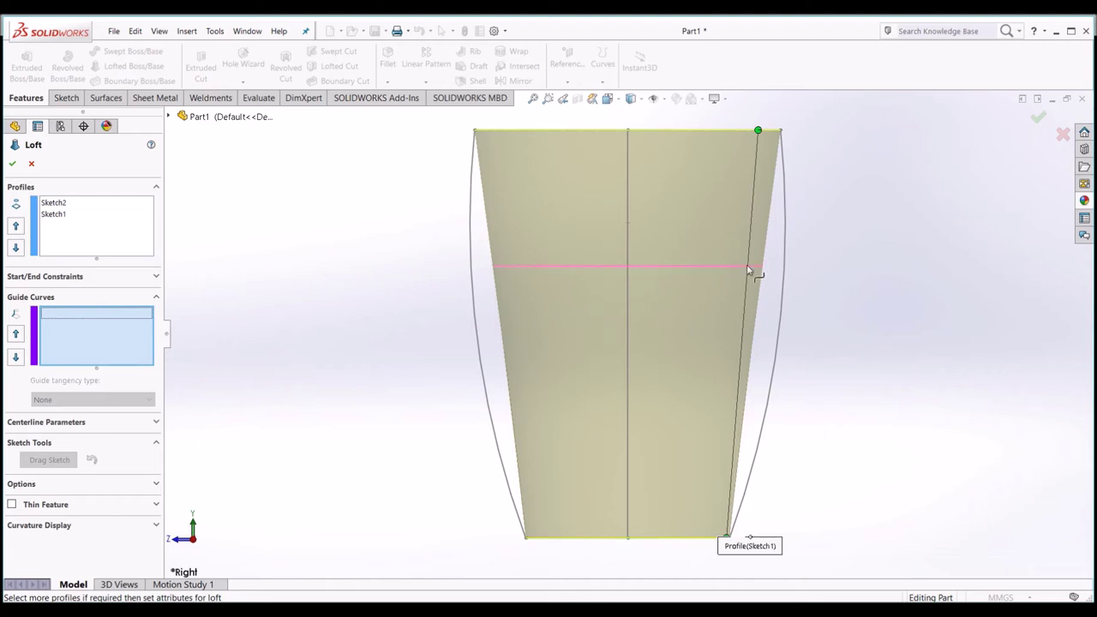
Add the right, centre, left and a fourth sketch curve as loft guide curves, completing Loft1.
click(785, 271)
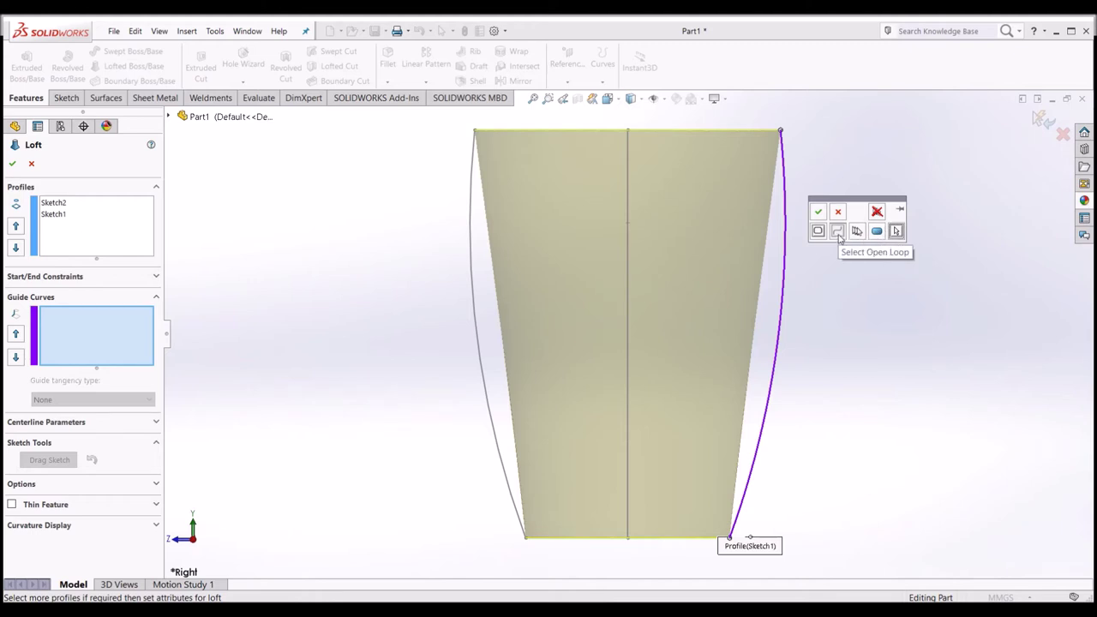
click(837, 231)
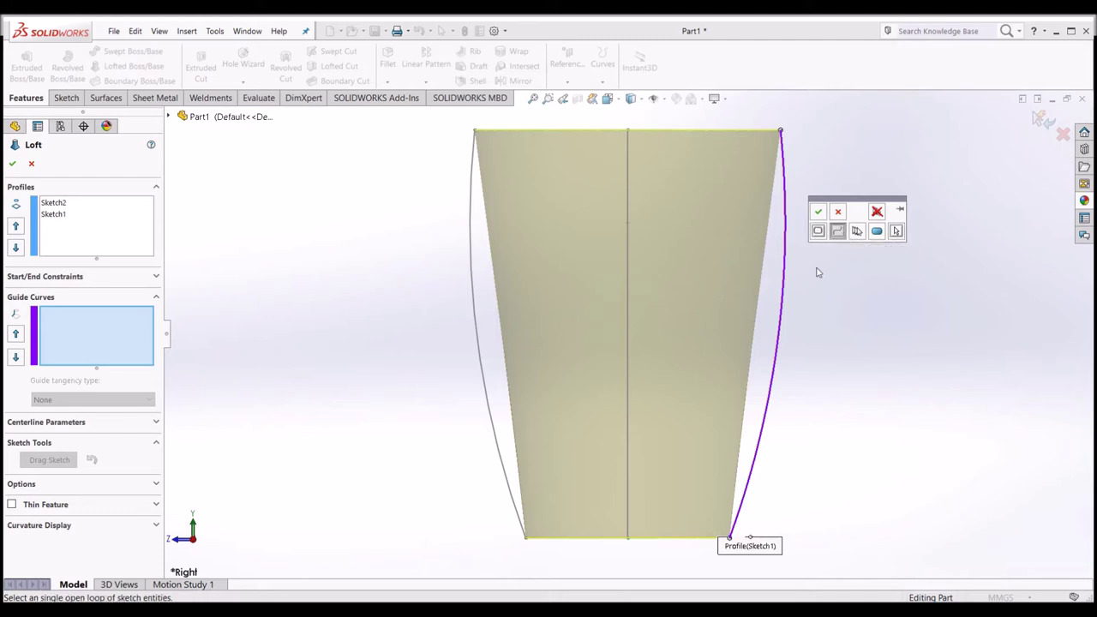
click(775, 337)
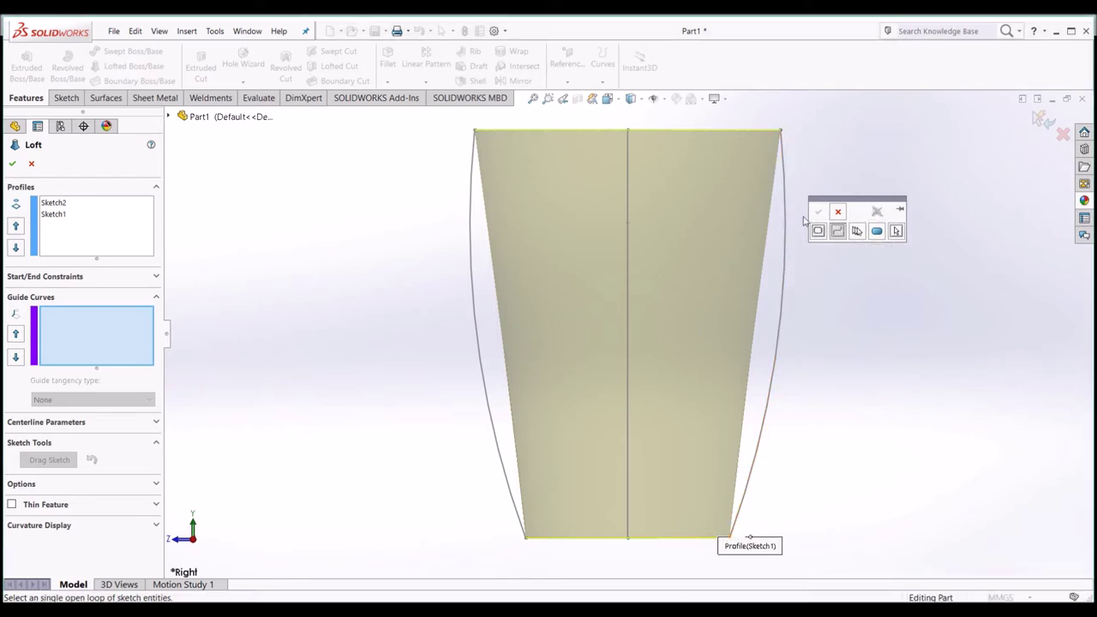
click(785, 256)
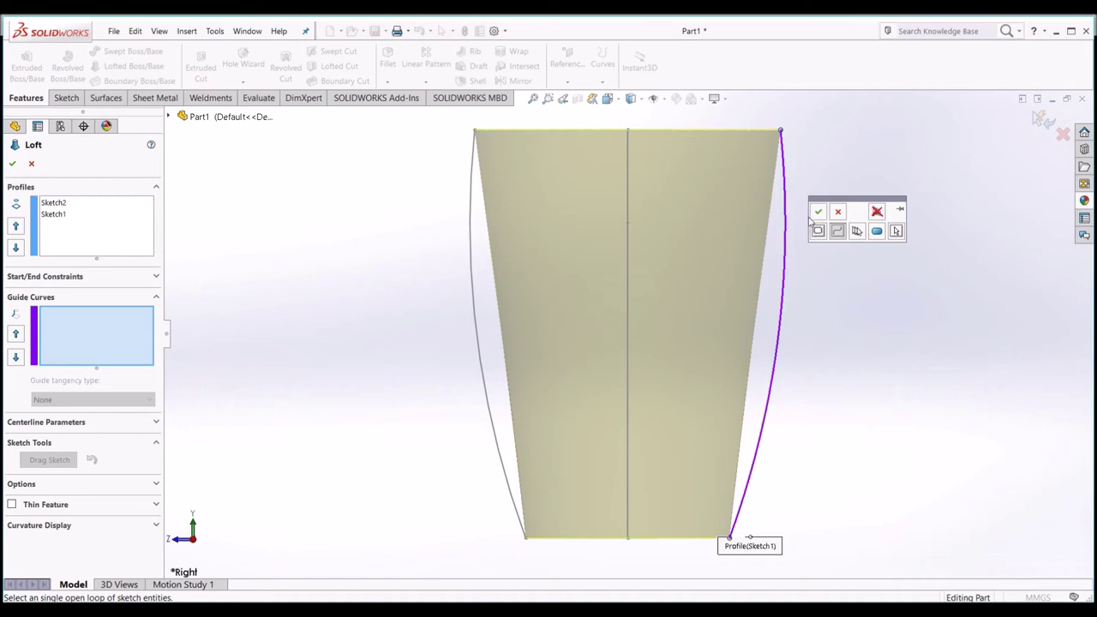
click(630, 306)
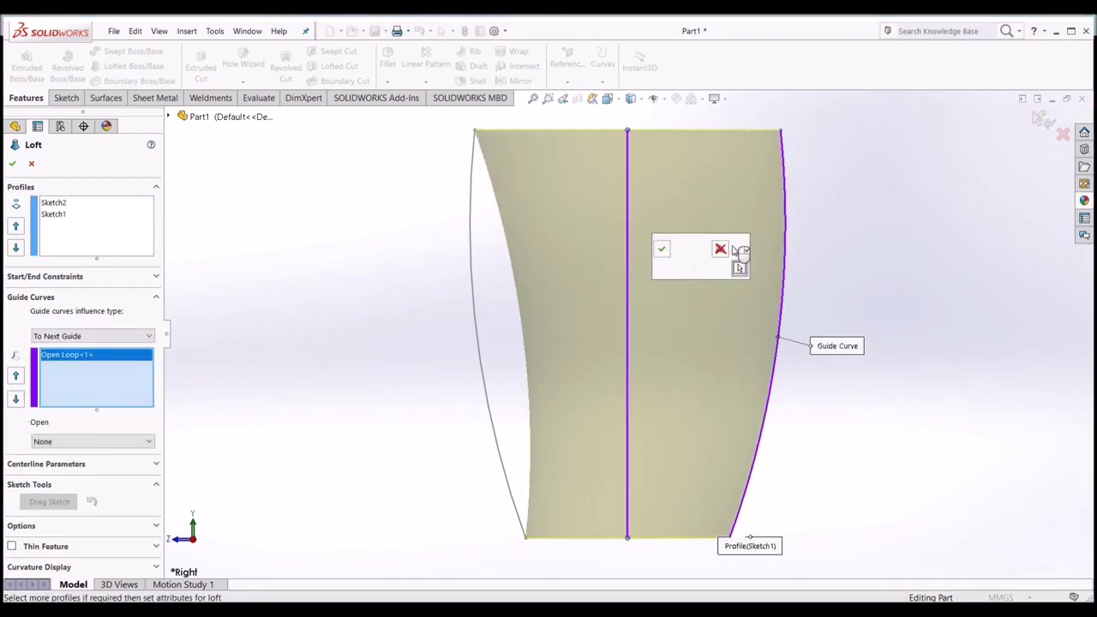
click(663, 249)
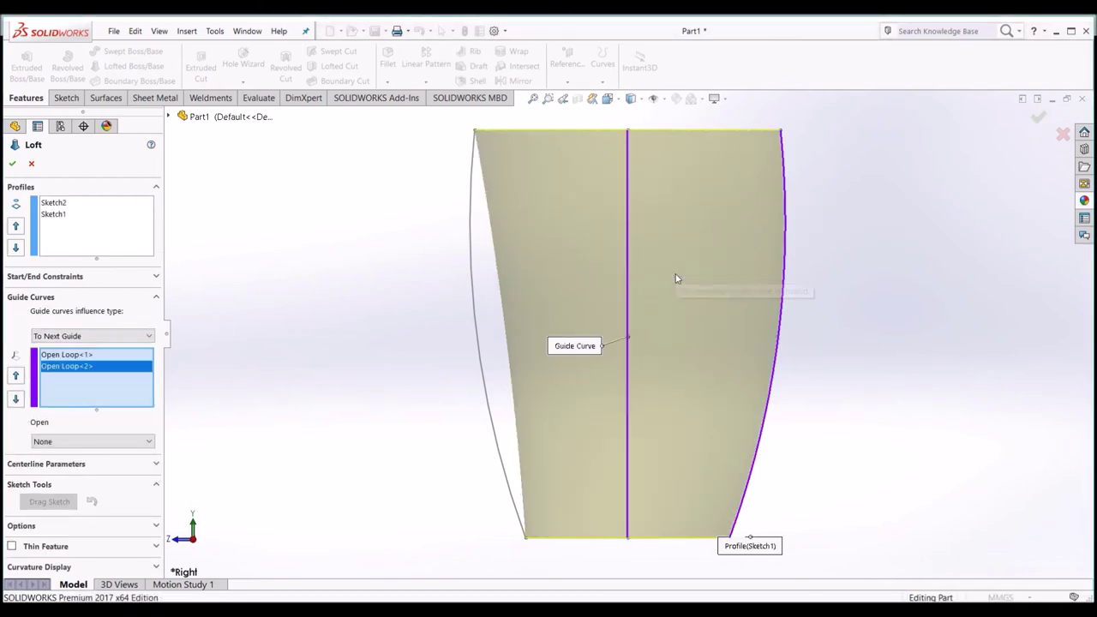
click(472, 307)
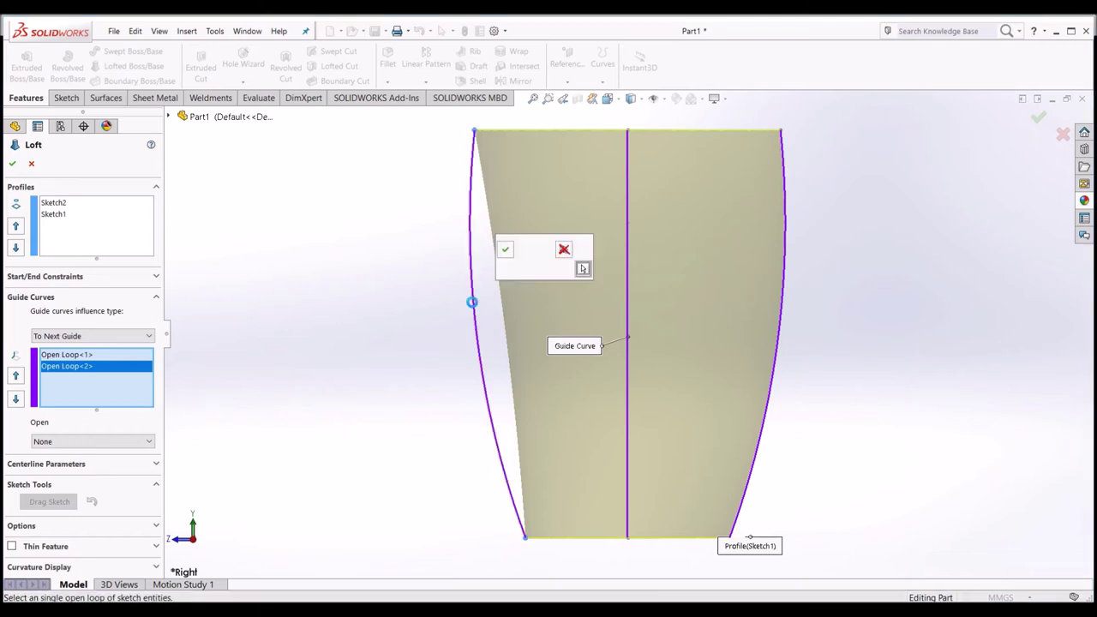
click(506, 250)
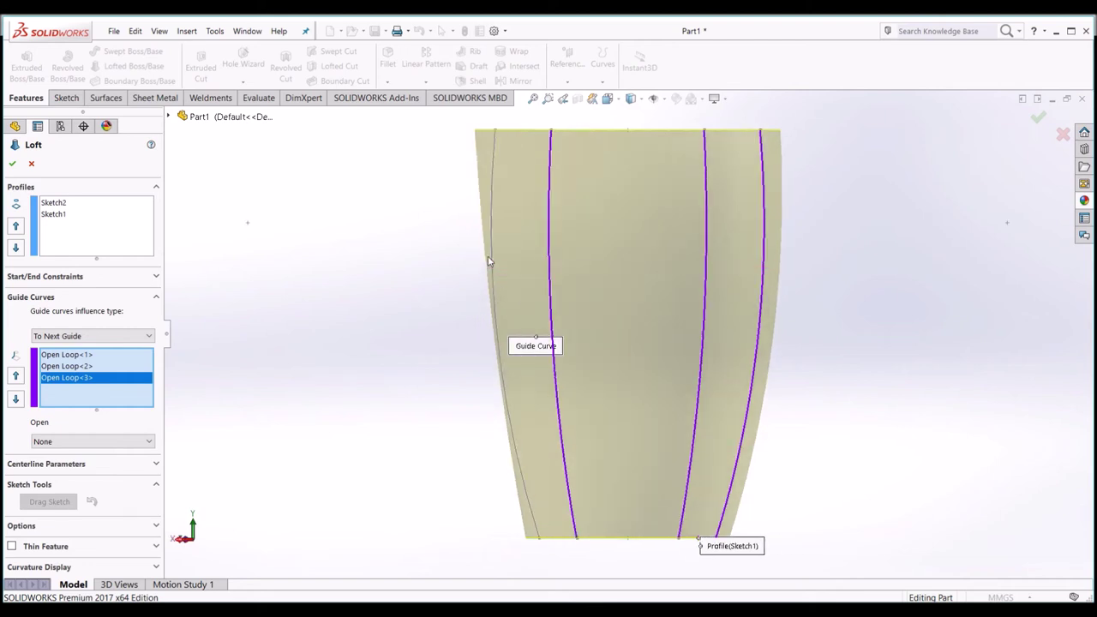
click(494, 259)
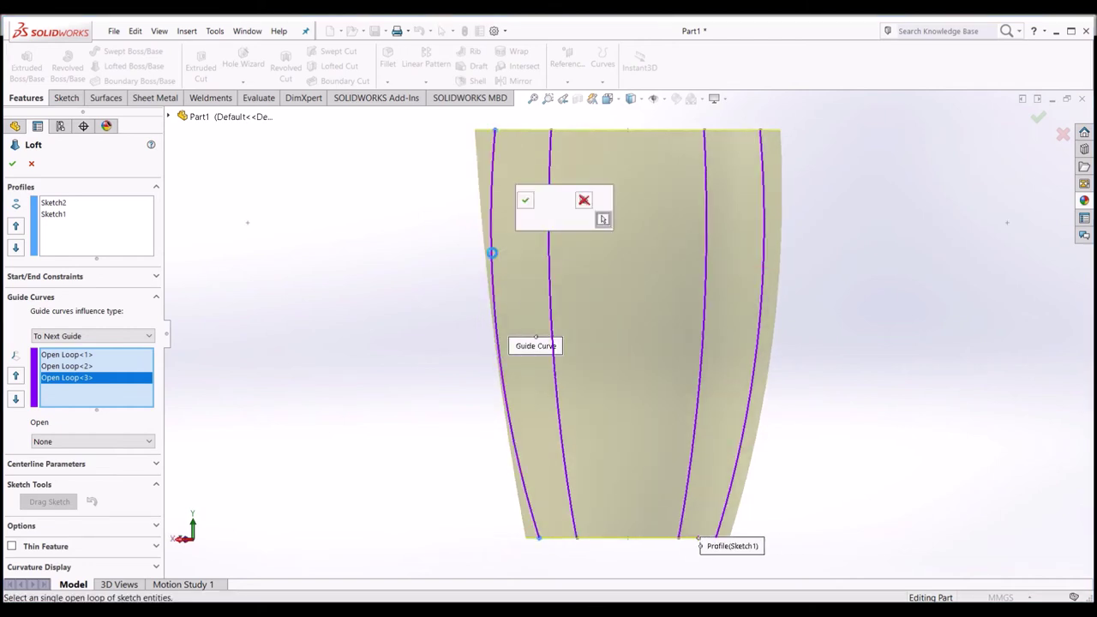
click(525, 203)
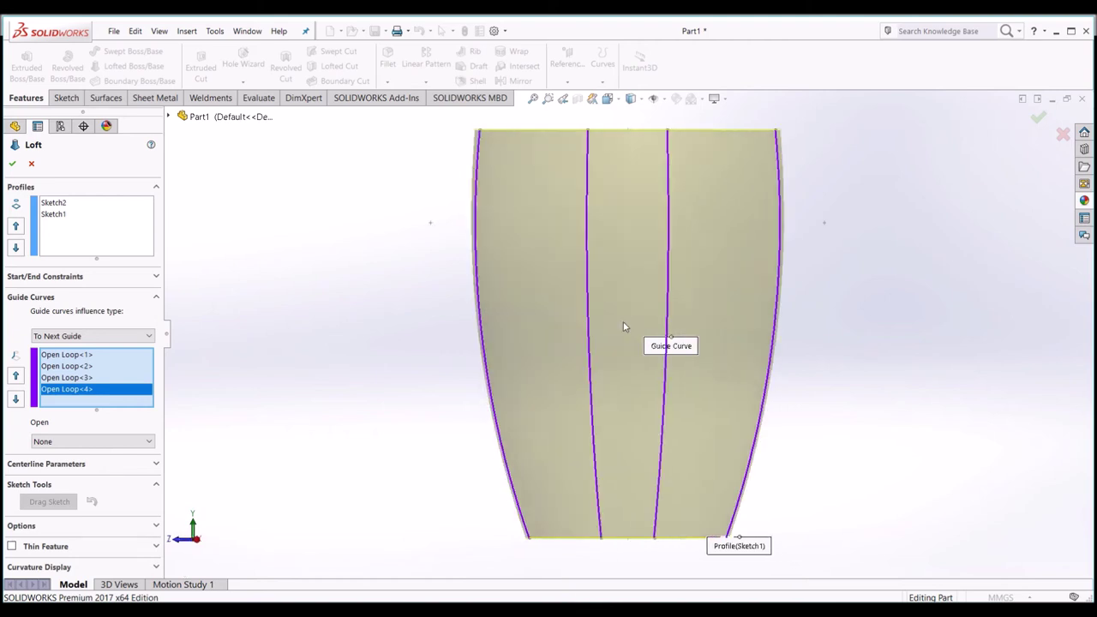
key(ctrl+7)
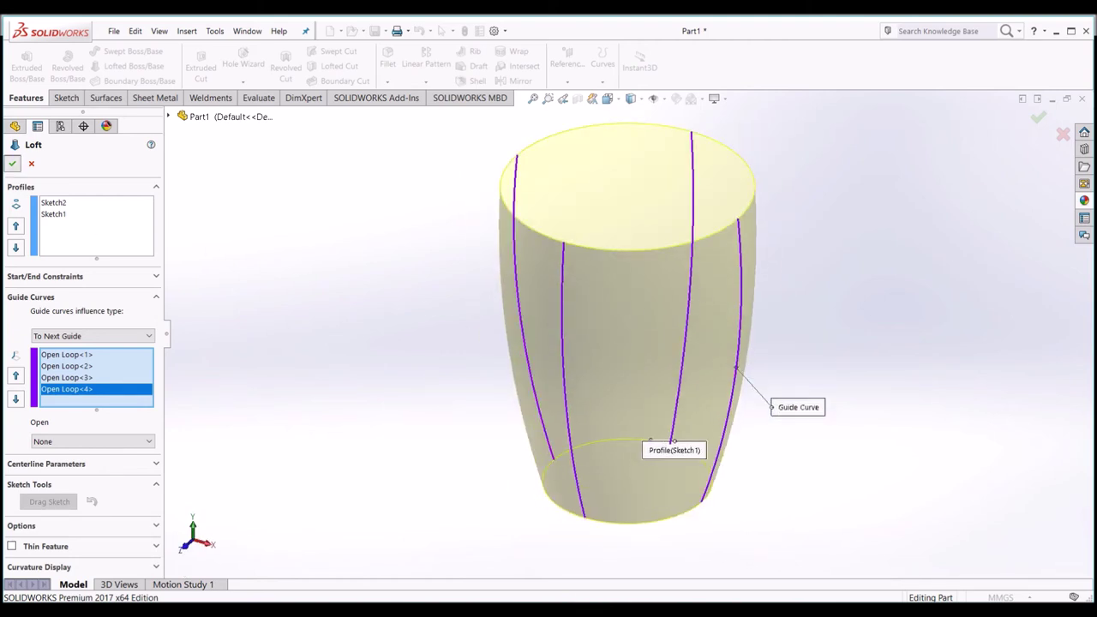
click(1038, 117)
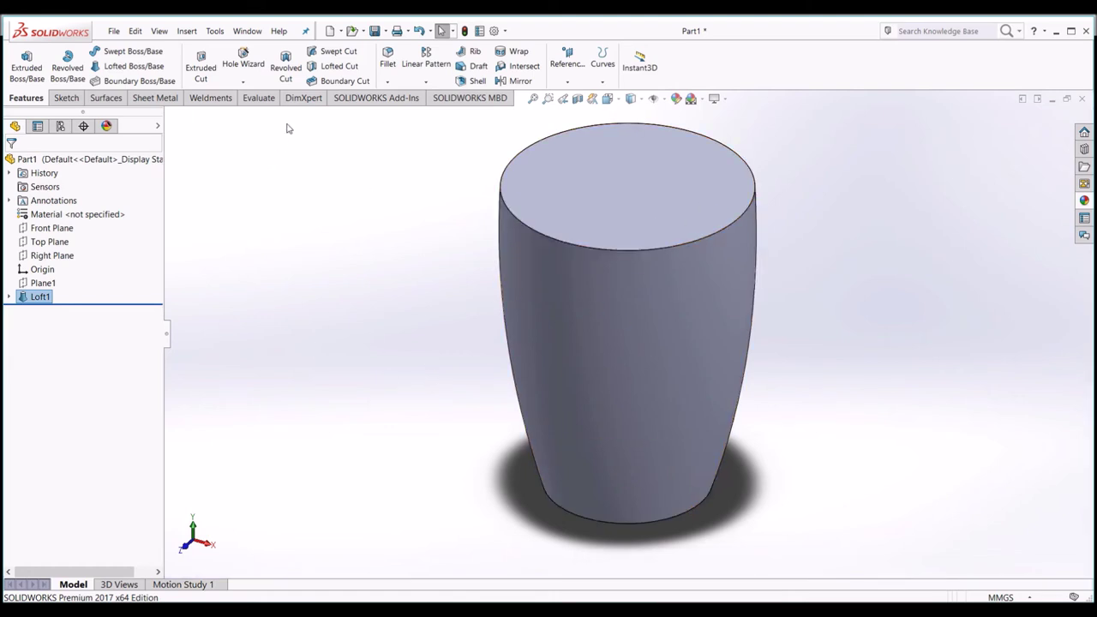
Round the cup's bottom circular edge with an 8 mm fillet.
click(389, 81)
click(401, 91)
click(592, 518)
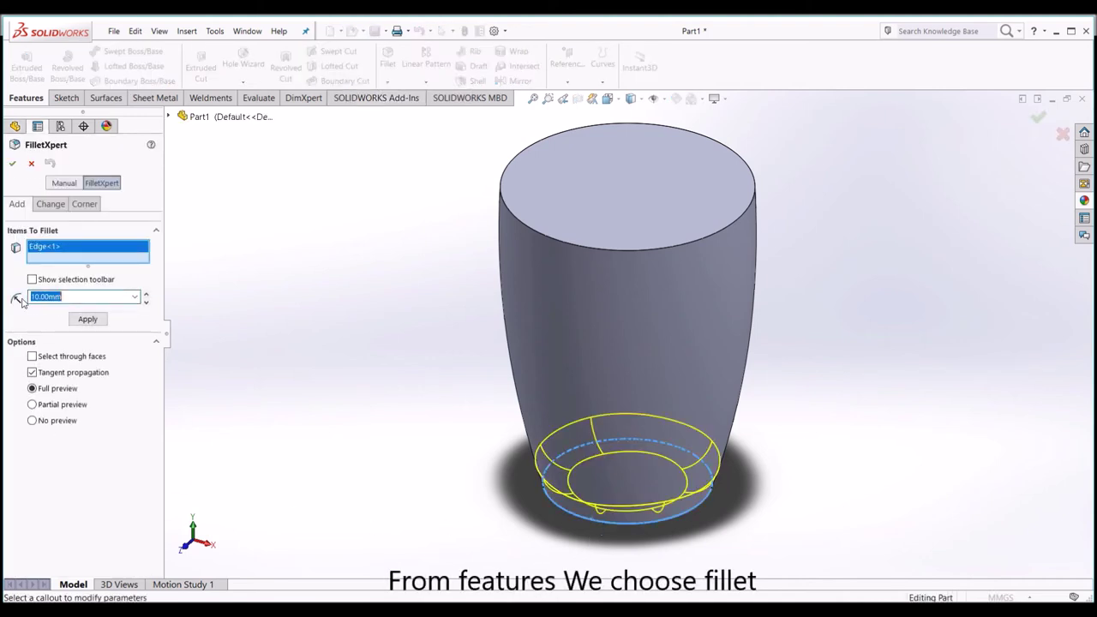
text(8)
key(Return)
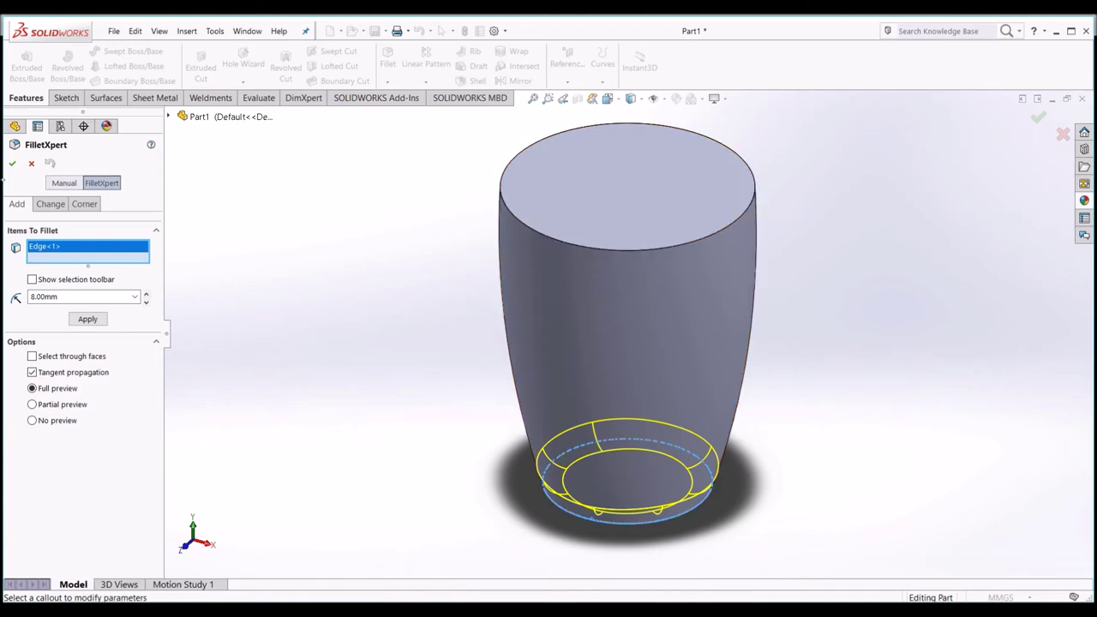
click(14, 164)
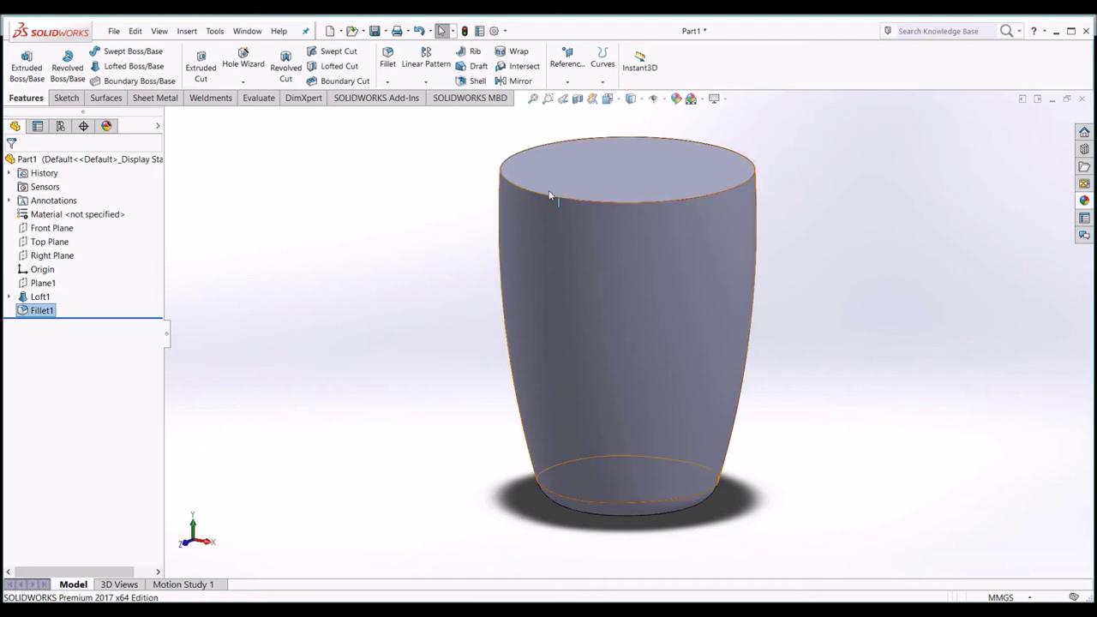
Shell the cup to 2 mm wall thickness, removing the top face.
click(478, 80)
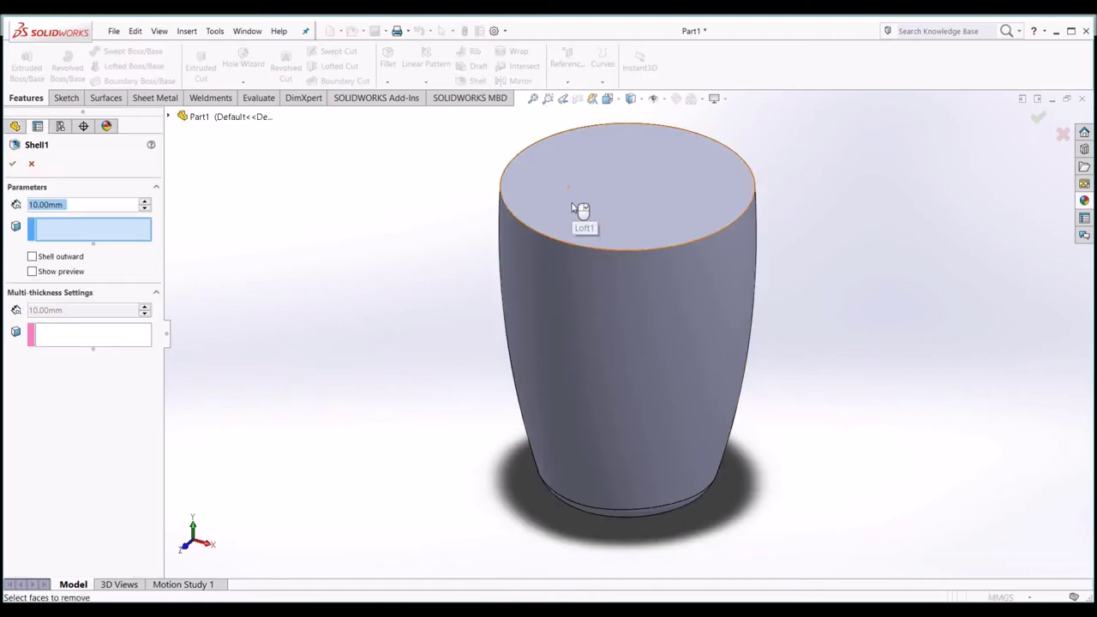
click(573, 208)
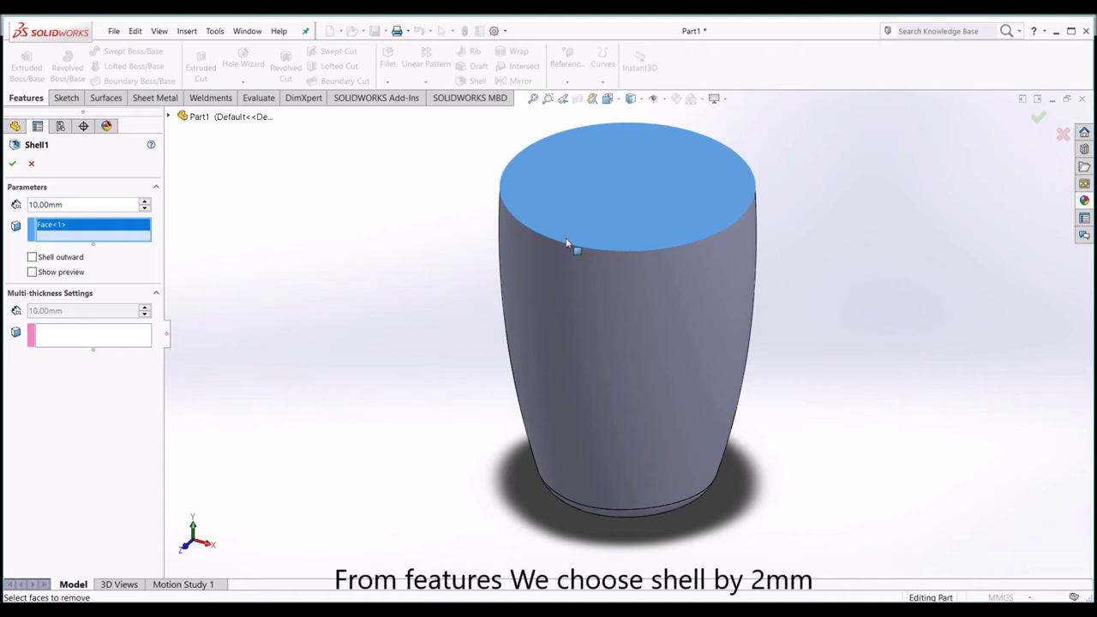
text(2)
key(Return)
click(13, 166)
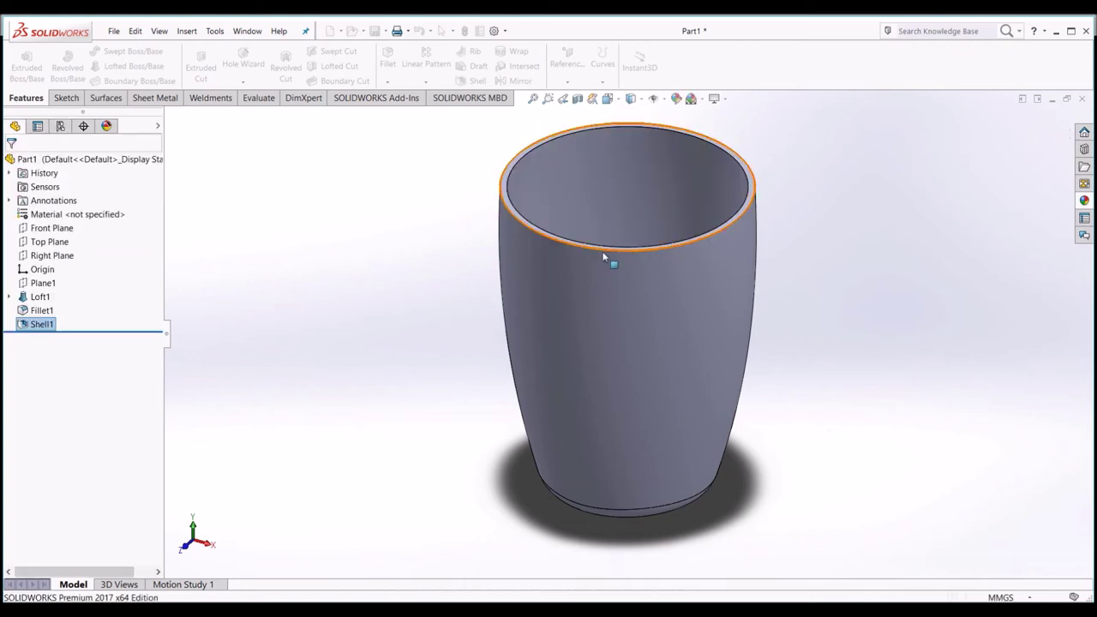
mouse_move(603, 214)
middle_down()
mouse_move(572, 388)
mouse_move(631, 275)
mouse_move(594, 297)
mouse_move(591, 528)
mouse_move(623, 292)
mouse_move(530, 322)
middle_up()
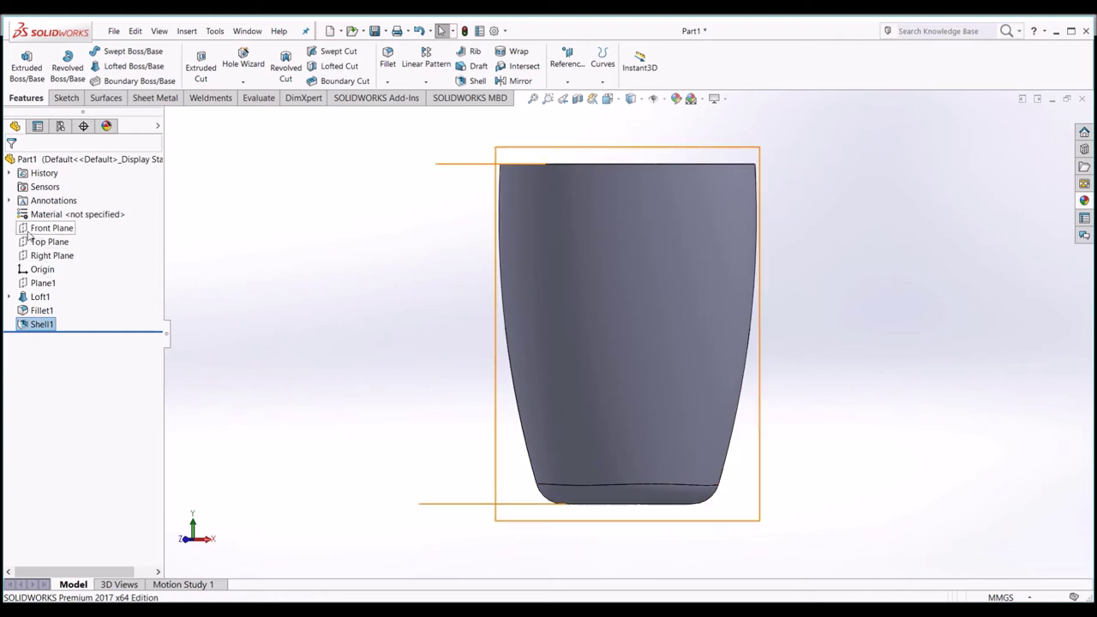
click(31, 229)
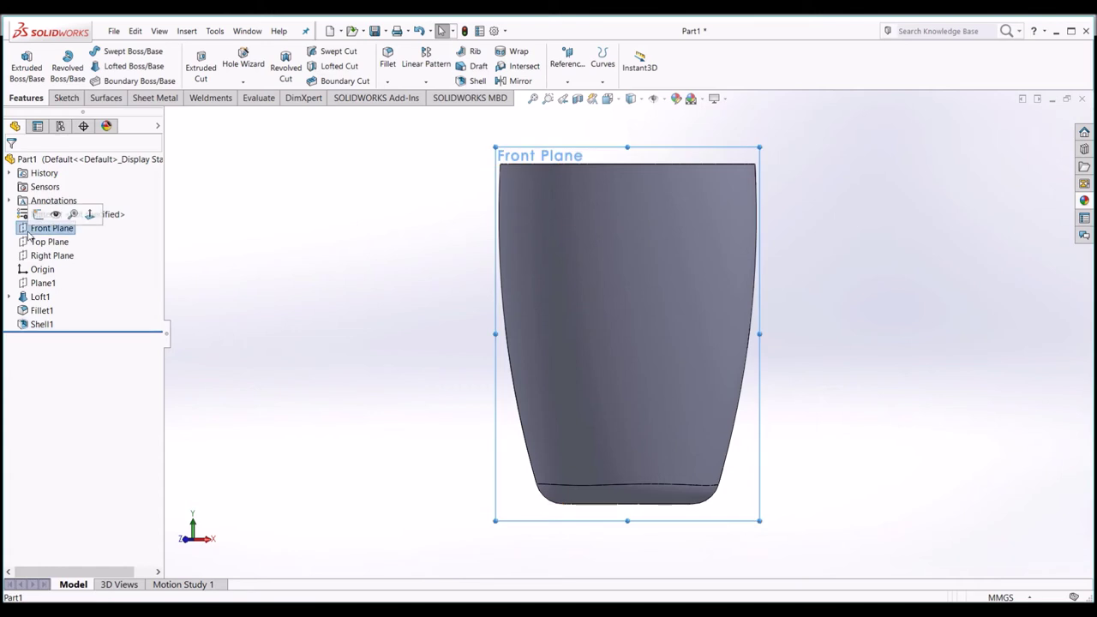
On the Front Plane, sketch two small centre rectangles, one near the cup top and one lower.
click(39, 216)
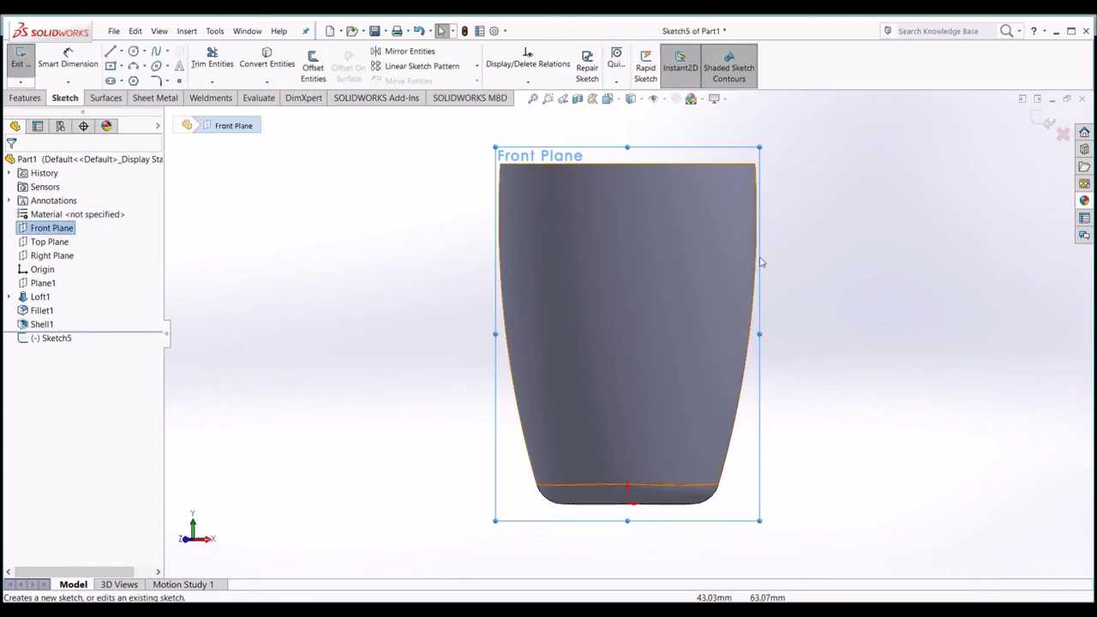
click(110, 65)
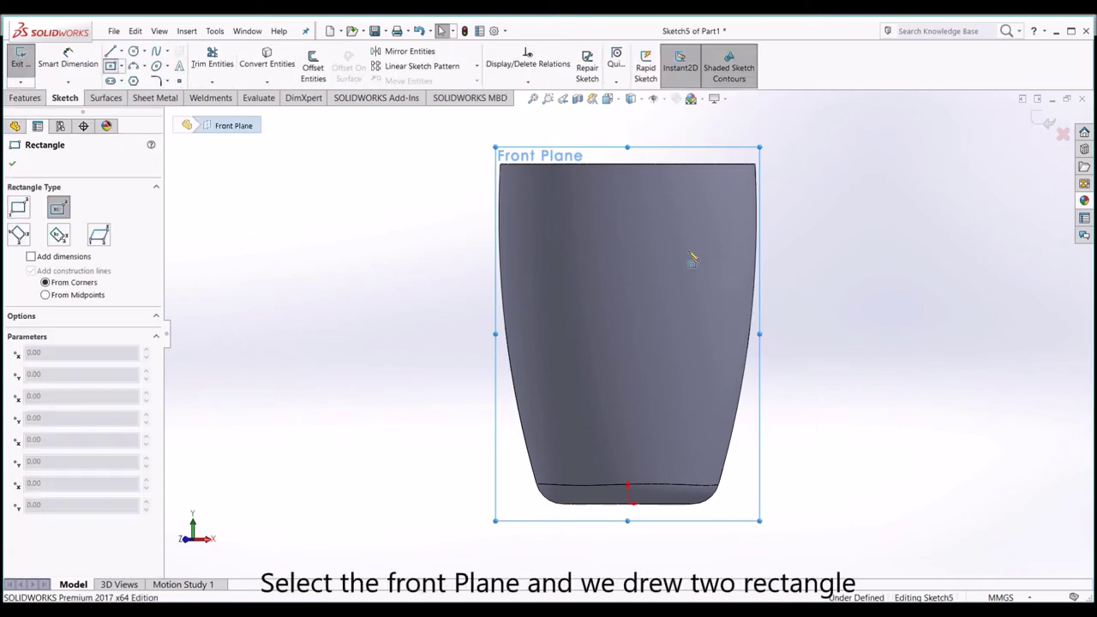
click(627, 235)
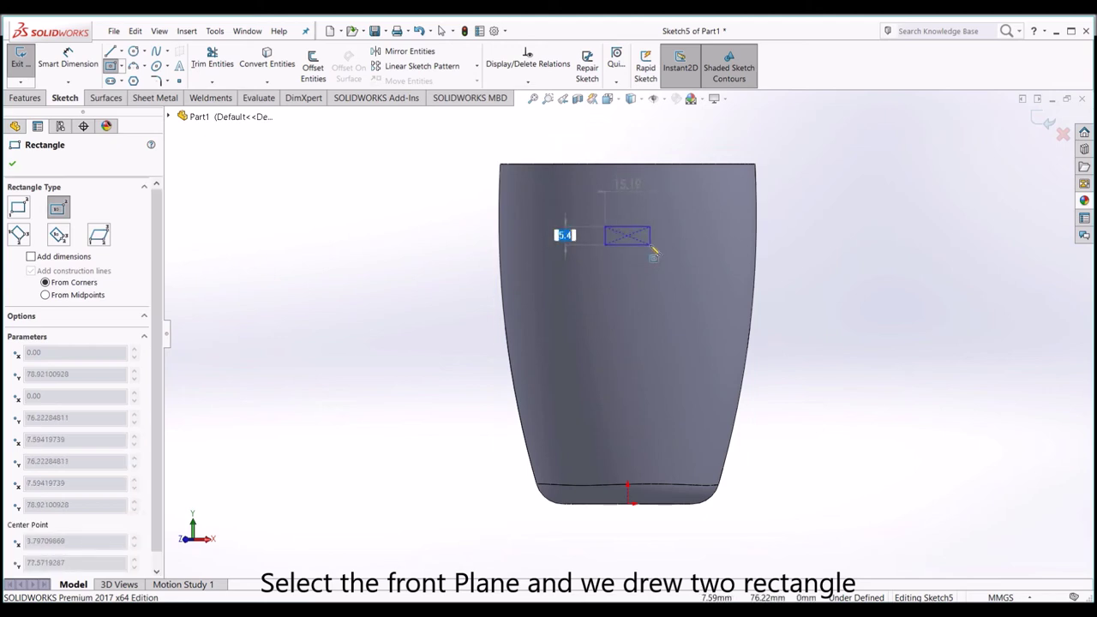
click(651, 245)
click(629, 381)
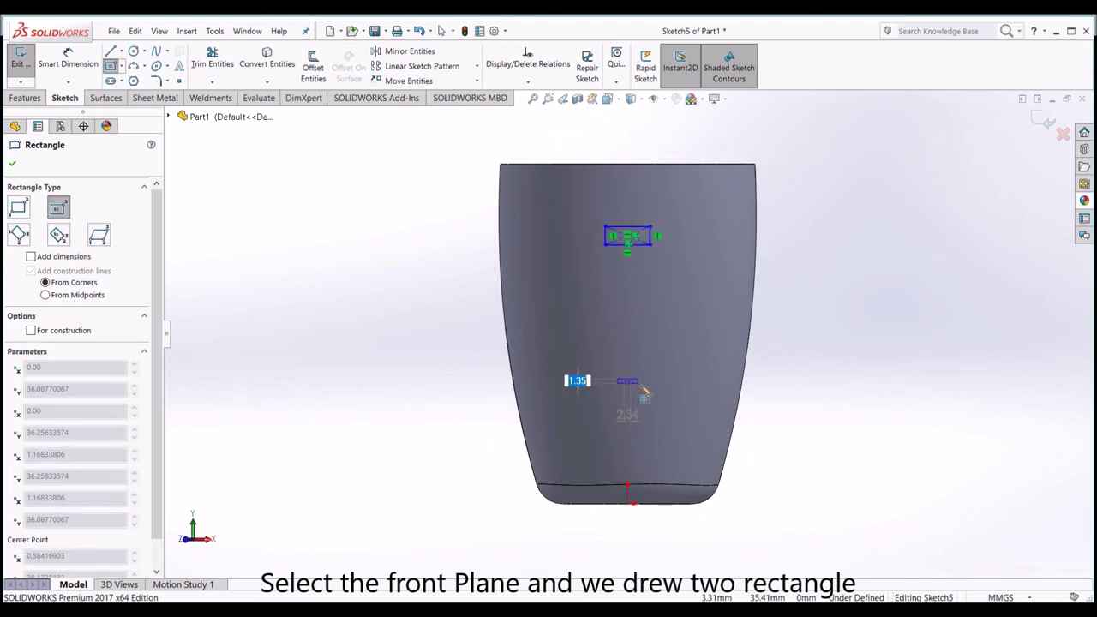
click(648, 388)
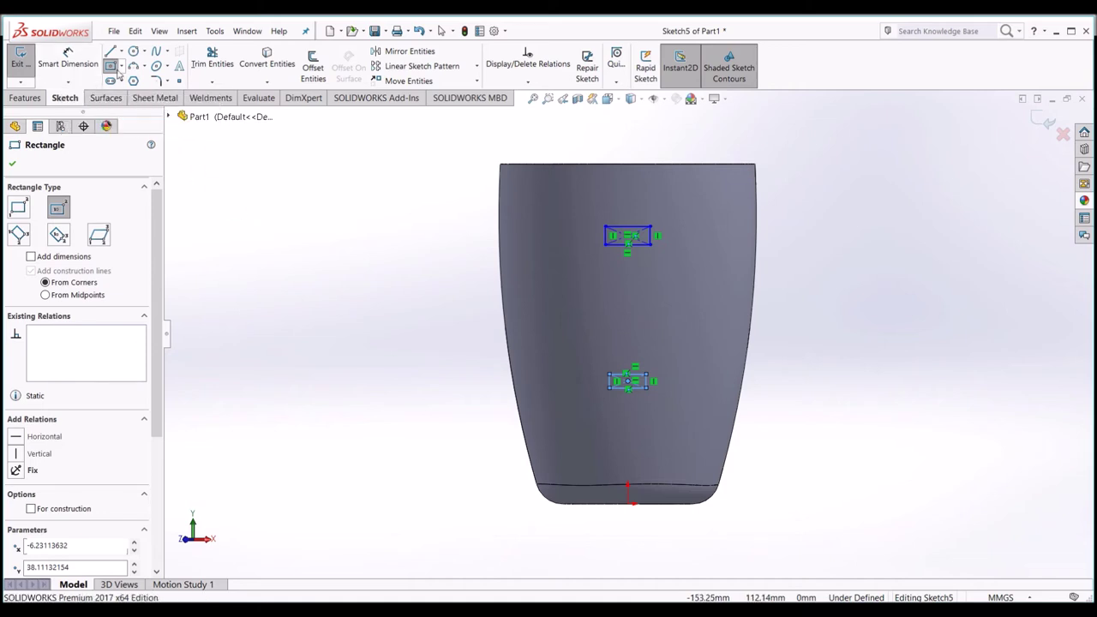
click(110, 69)
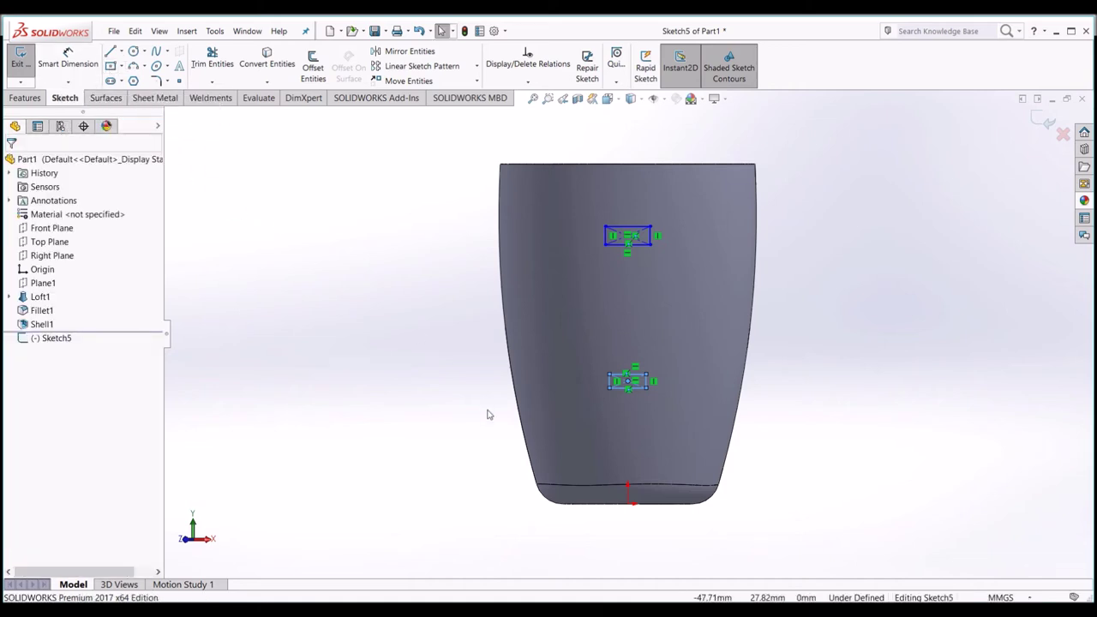
Align both rectangle centres vertically with the sketch origin.
click(628, 503)
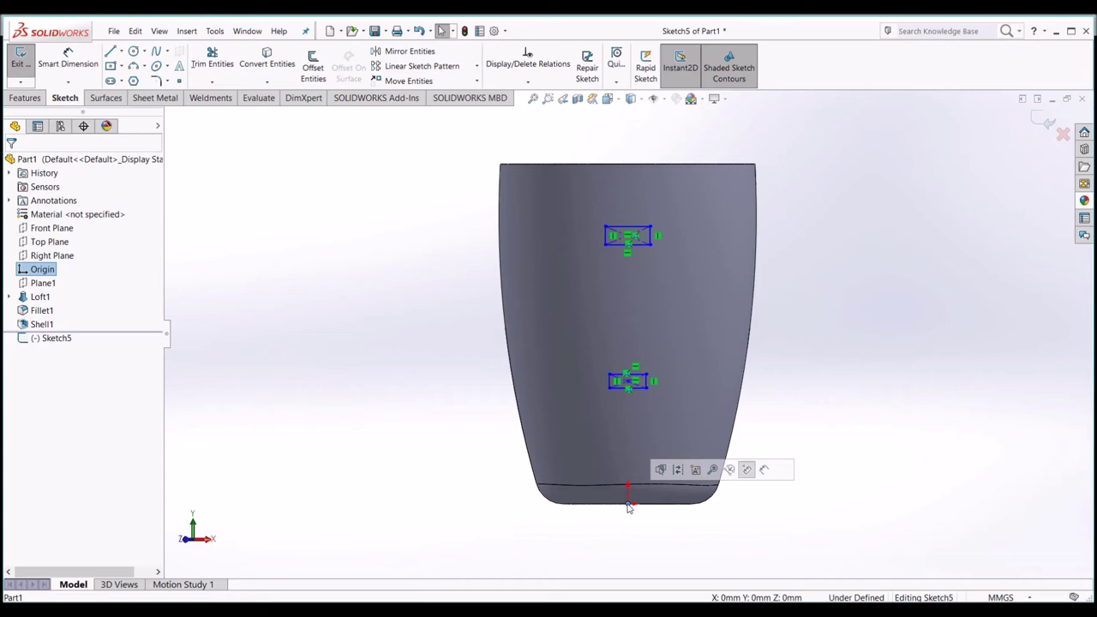
ctrl+click(629, 240)
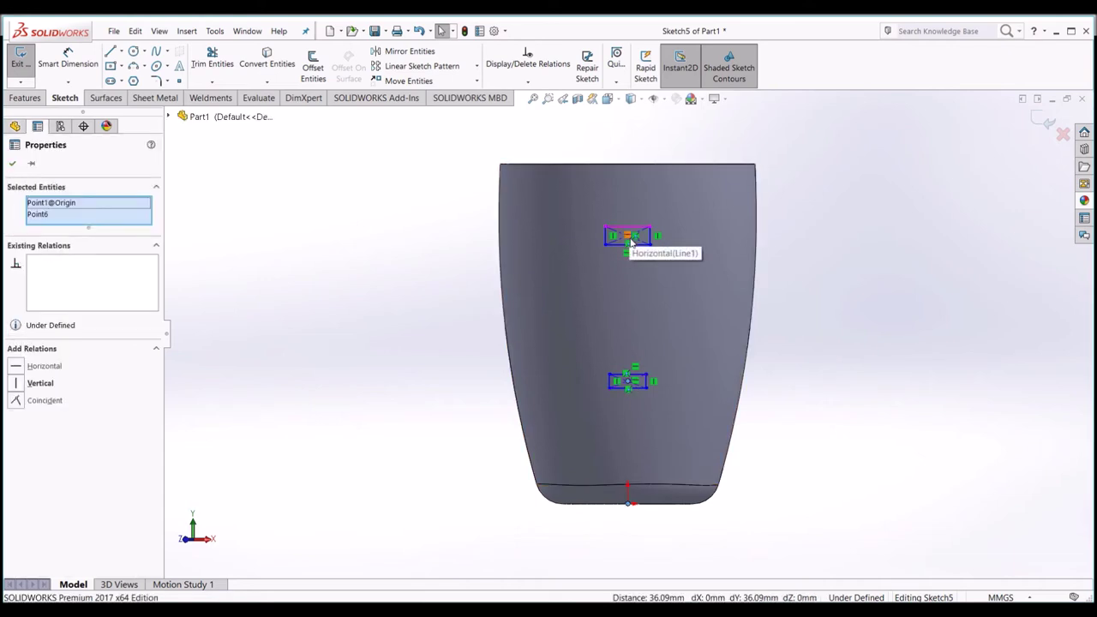
ctrl+click(626, 383)
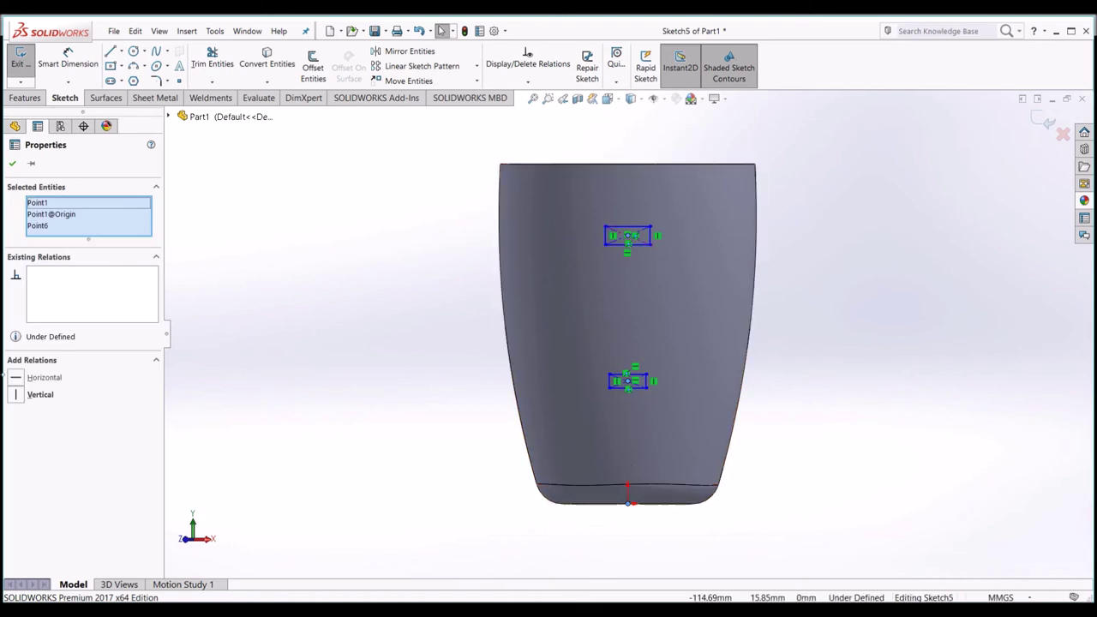
click(366, 330)
click(68, 60)
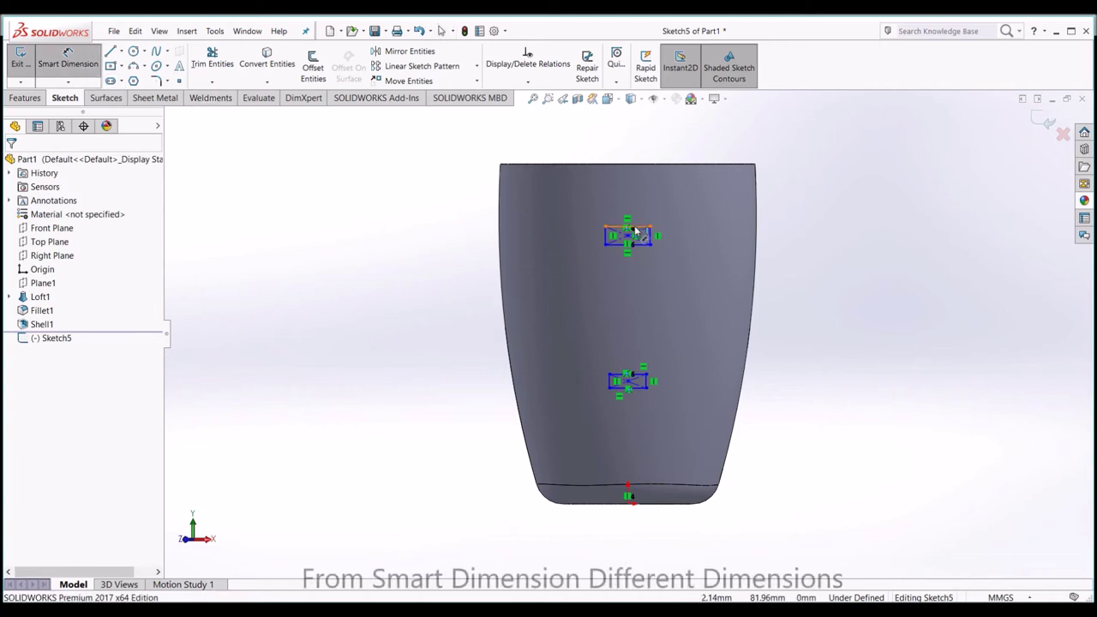
Dimension the upper rectangle 10 mm wide and 5 mm tall.
click(635, 225)
click(634, 198)
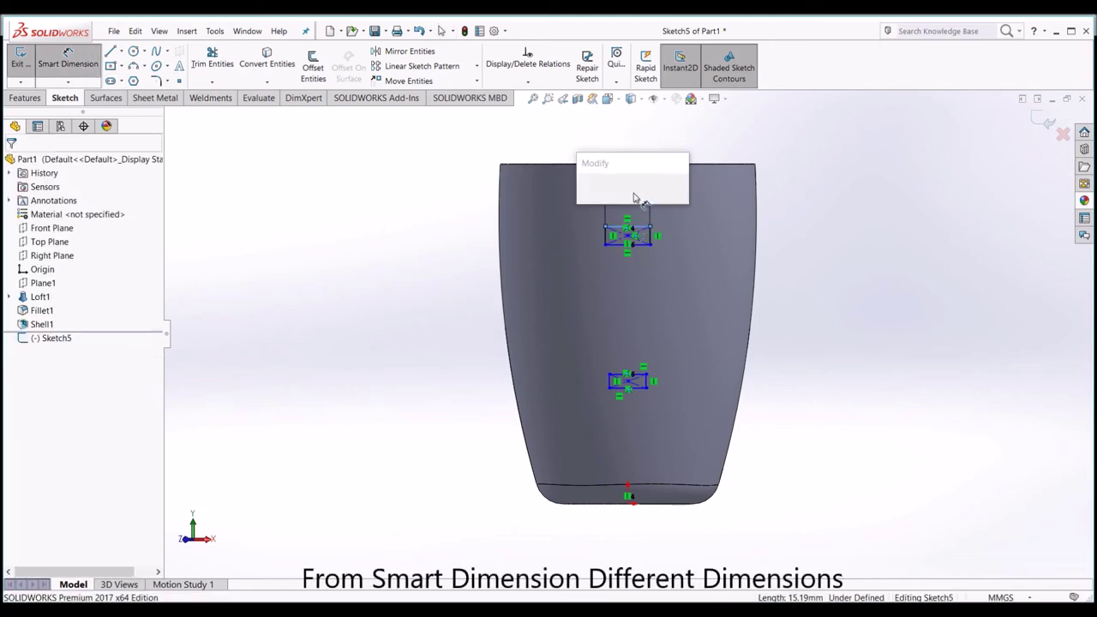
text(10)
key(Return)
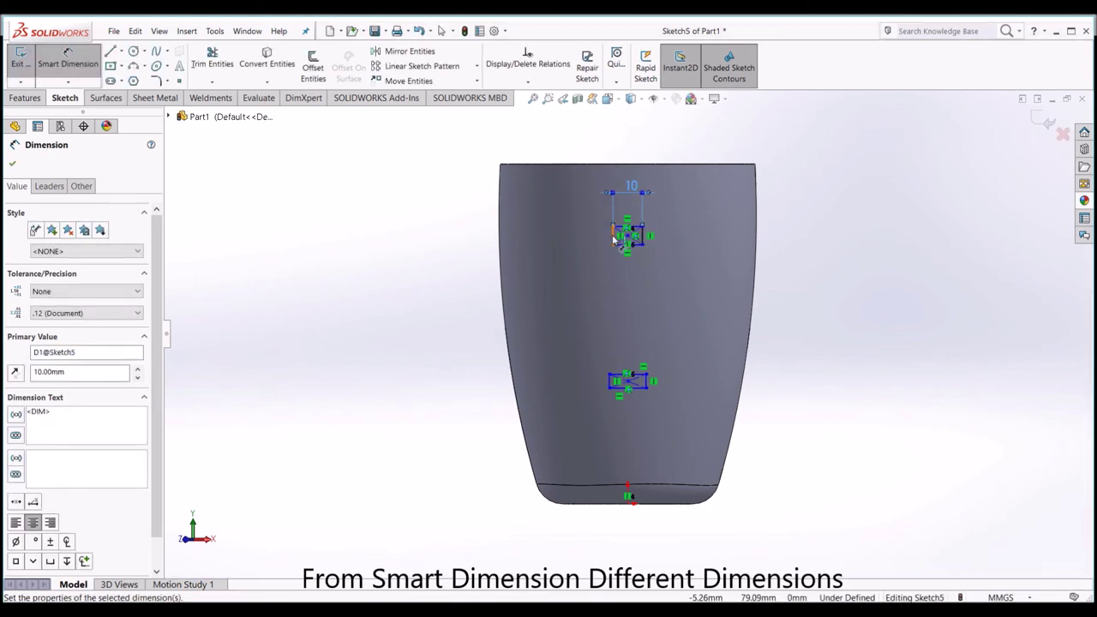
click(610, 235)
click(603, 243)
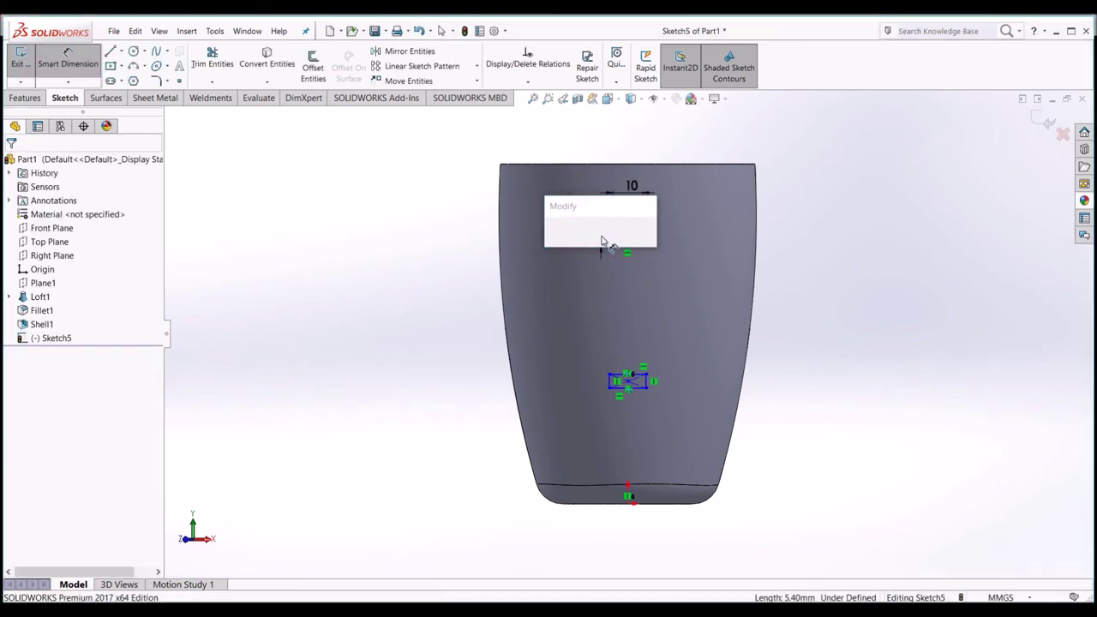
text(5)
key(Return)
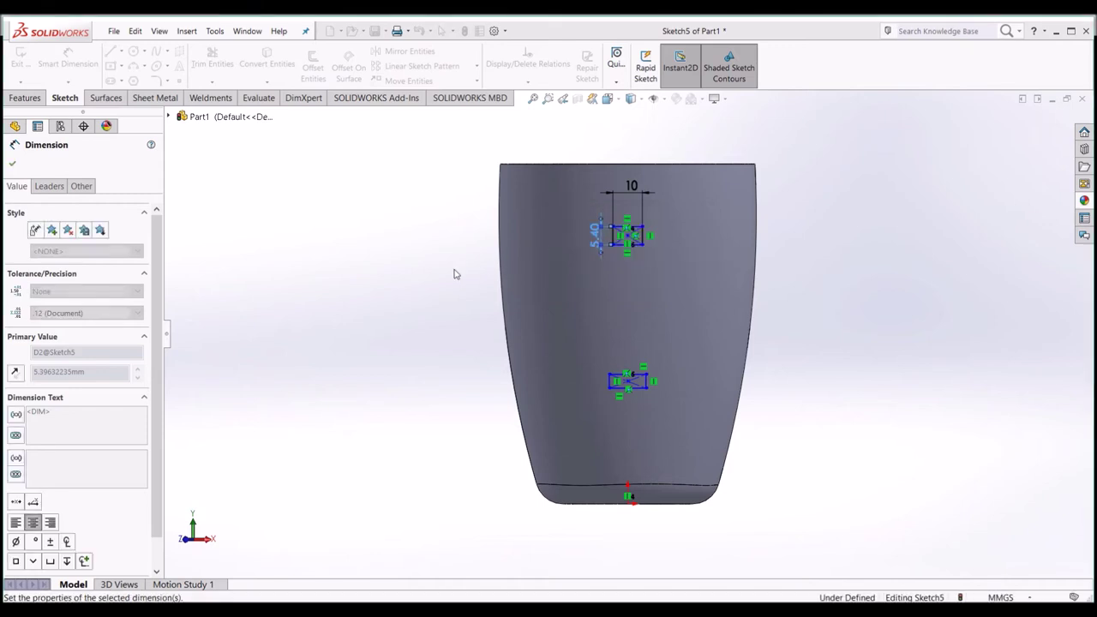
click(77, 77)
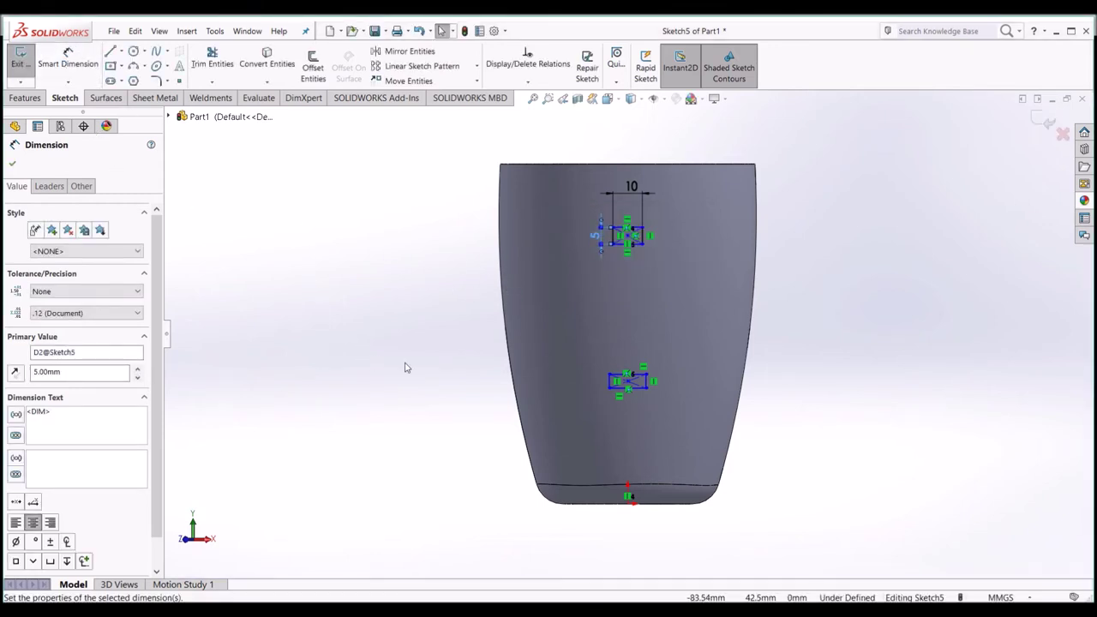
Place the rectangles 40 mm apart vertically and the lower one 35 mm above the base.
click(68, 58)
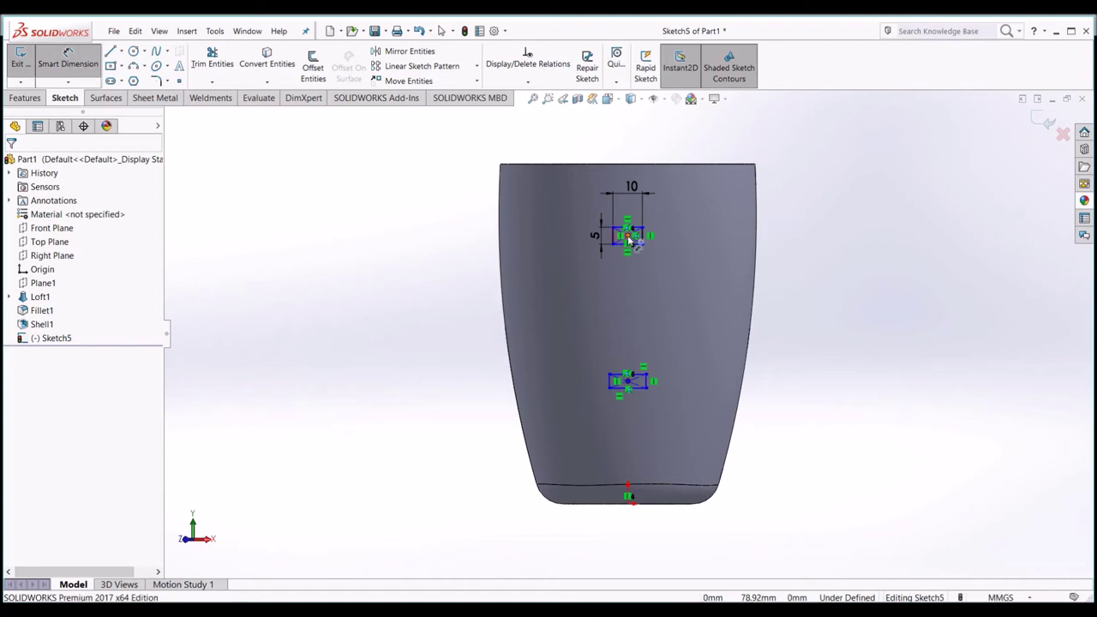
click(626, 386)
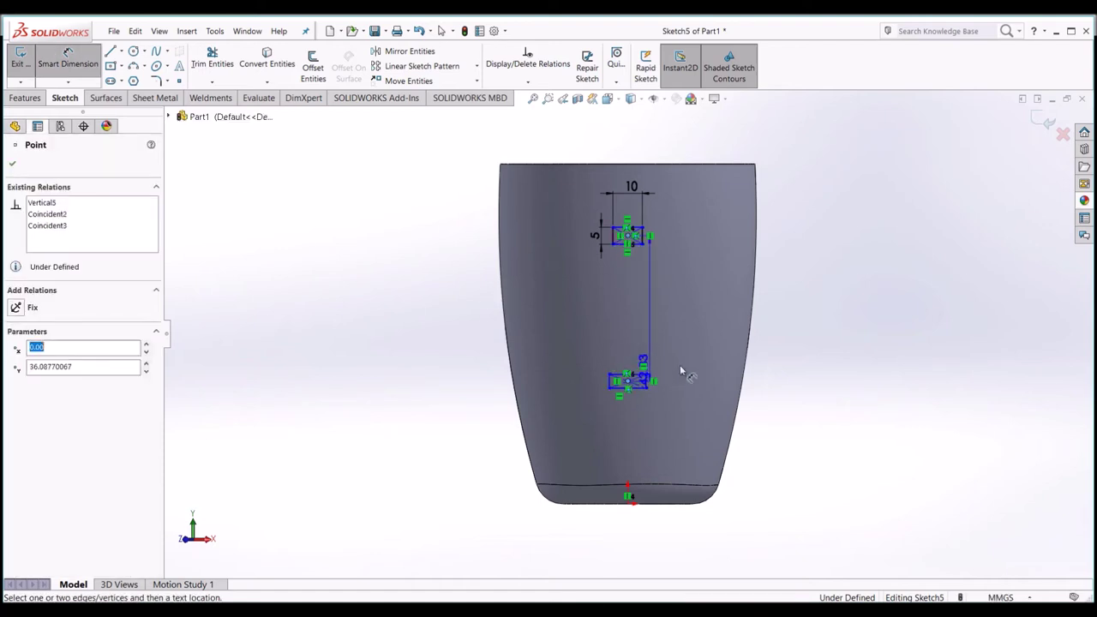
click(716, 369)
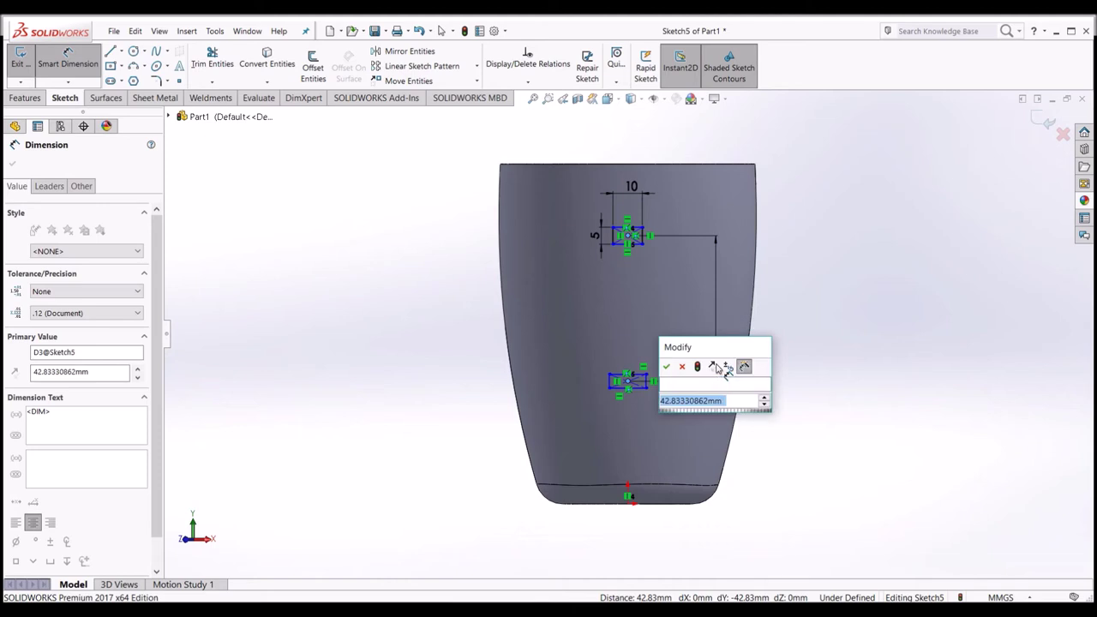
text(40)
key(Return)
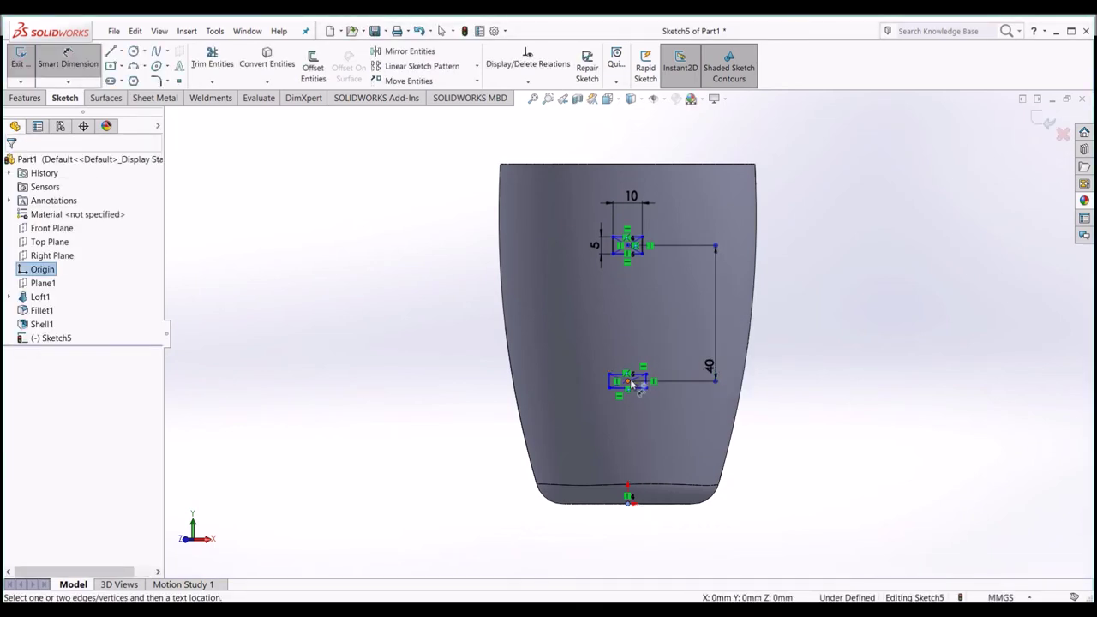
click(630, 383)
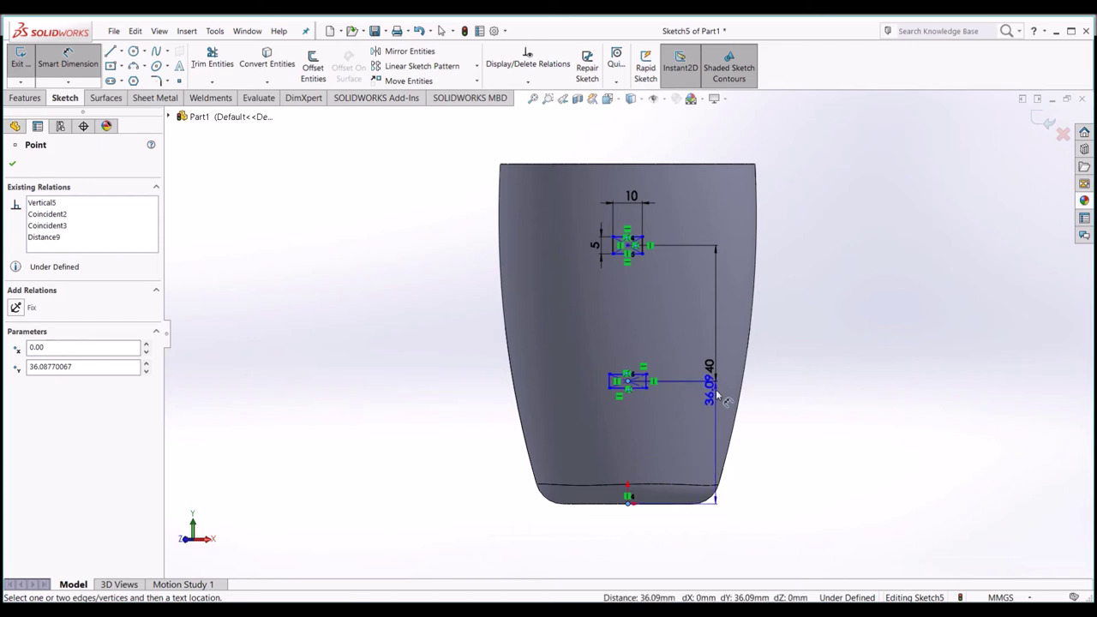
click(704, 419)
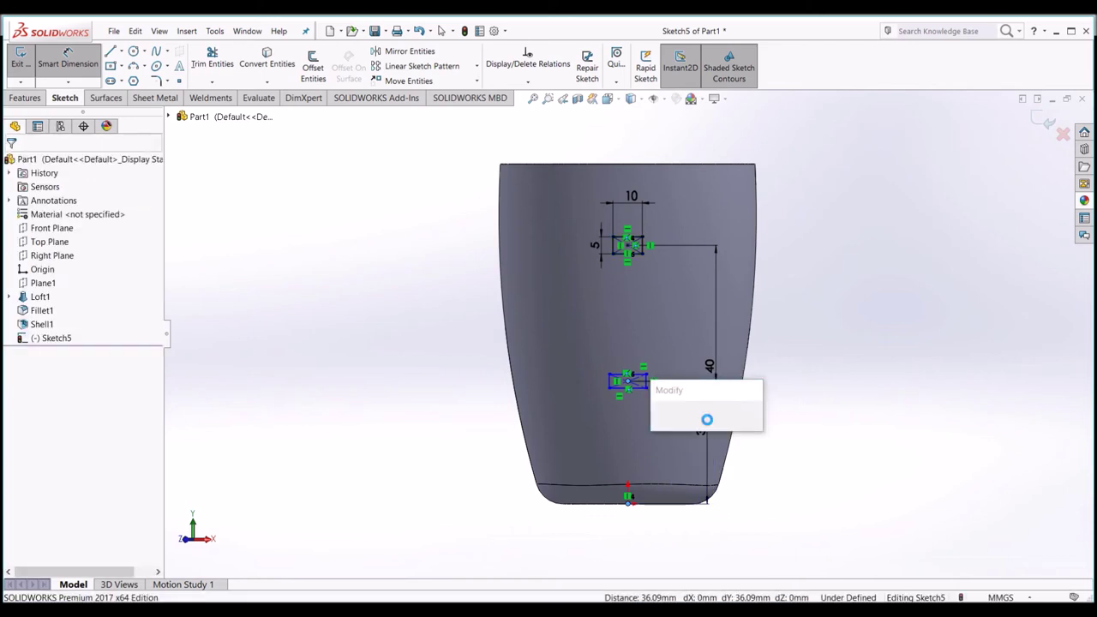
text(35)
key(Return)
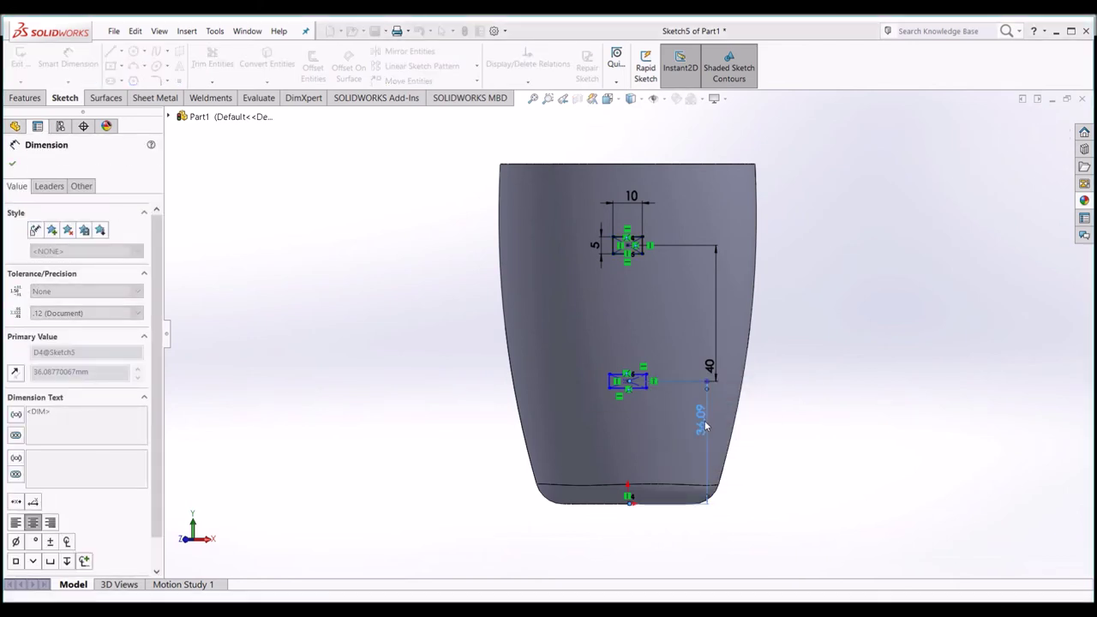
click(403, 305)
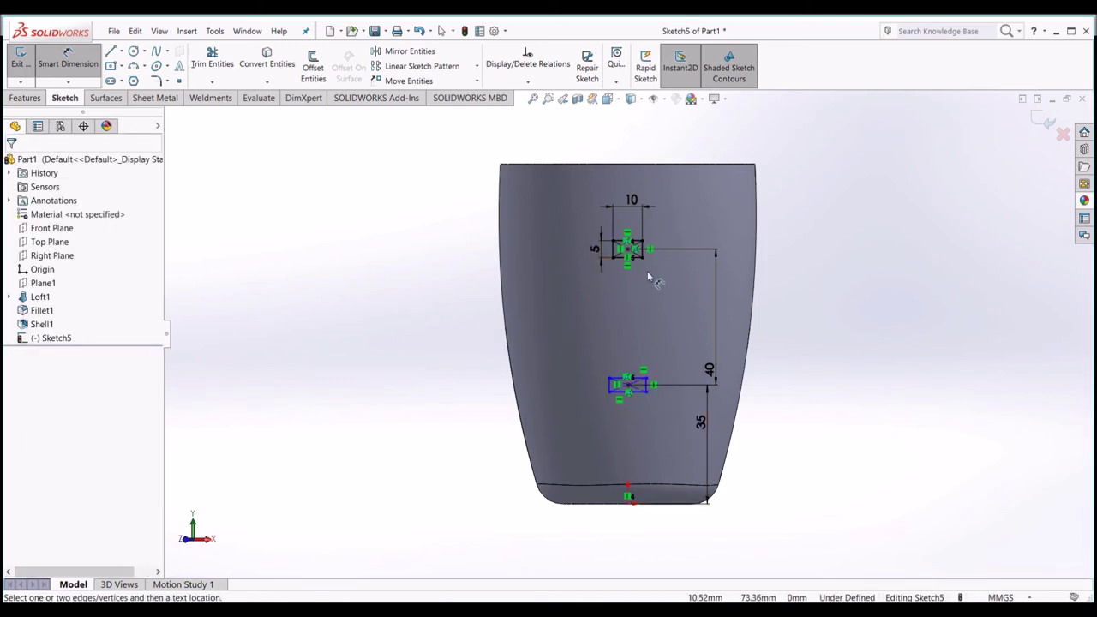
click(643, 204)
key(Escape)
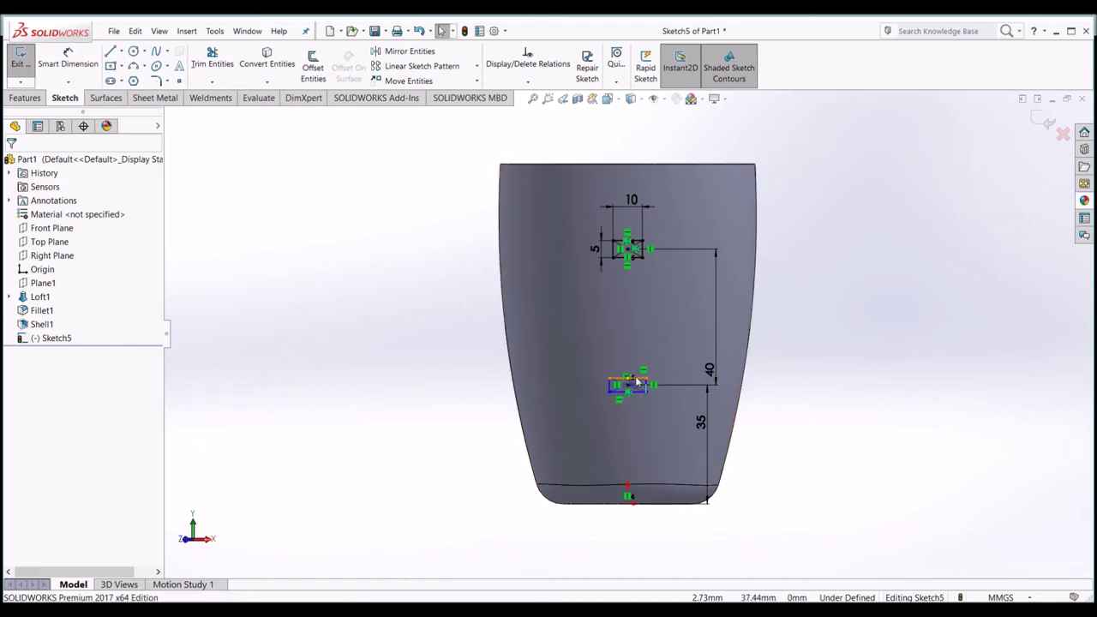
Make the lower rectangle's horizontal edges equal to the upper rectangle's.
click(638, 376)
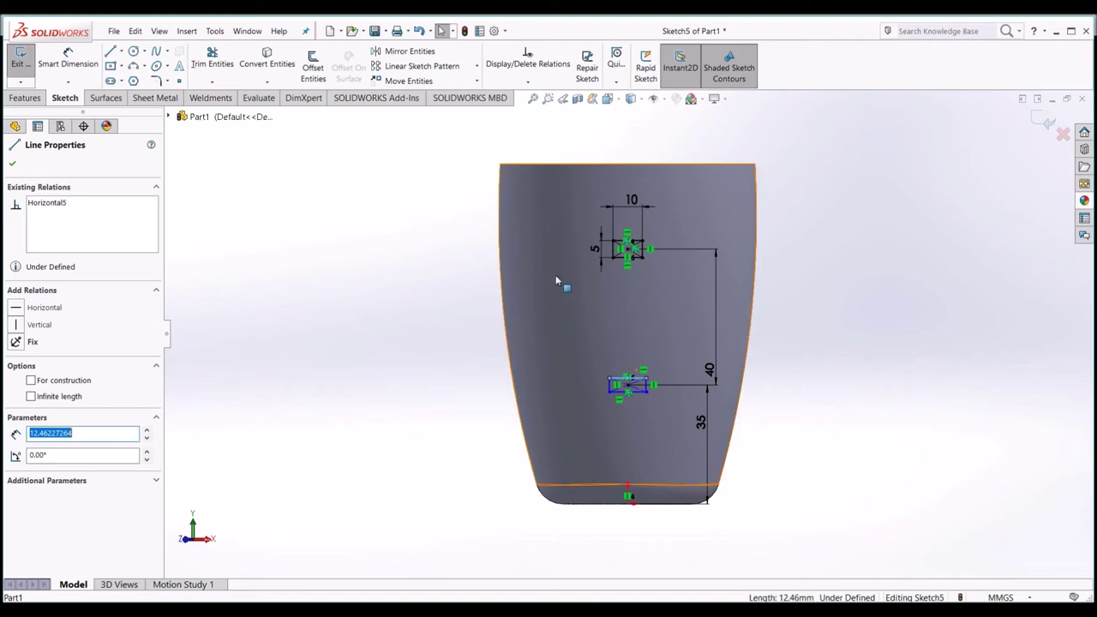
ctrl+click(633, 259)
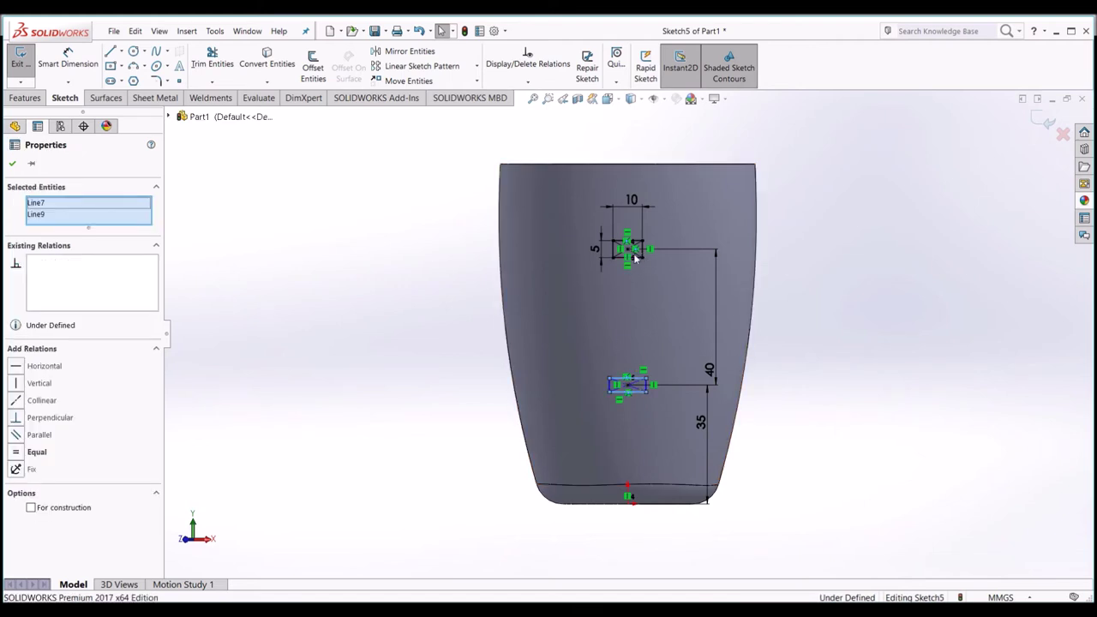
ctrl+click(632, 253)
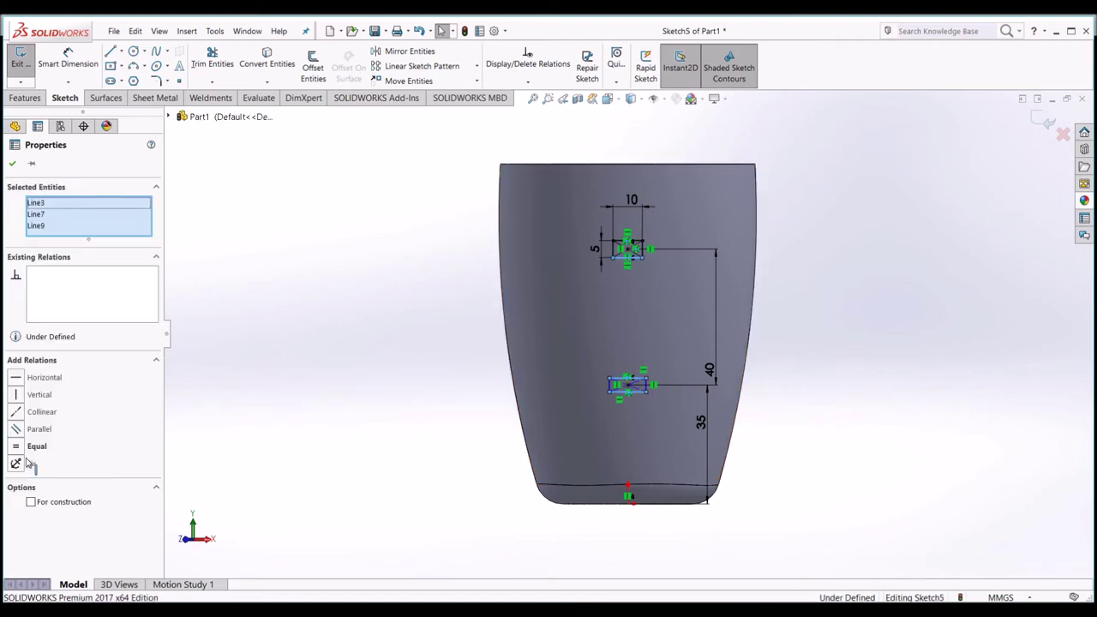
click(34, 447)
click(330, 388)
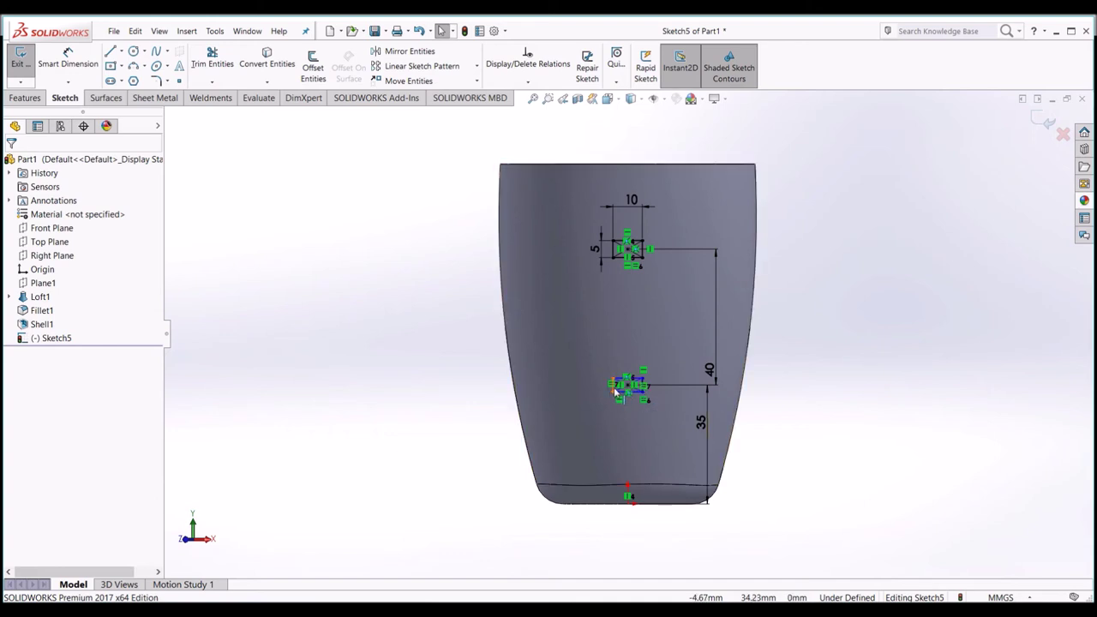
Make the vertical edges of both rectangles equal and close the fully defined Sketch5.
click(617, 389)
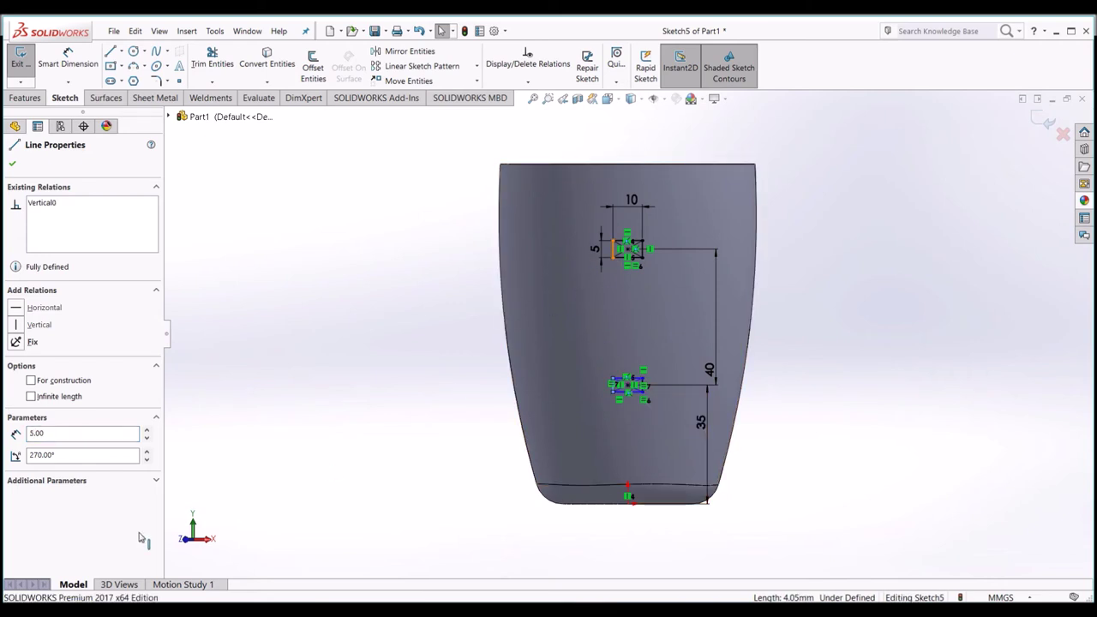
ctrl+click(612, 252)
click(34, 451)
click(360, 378)
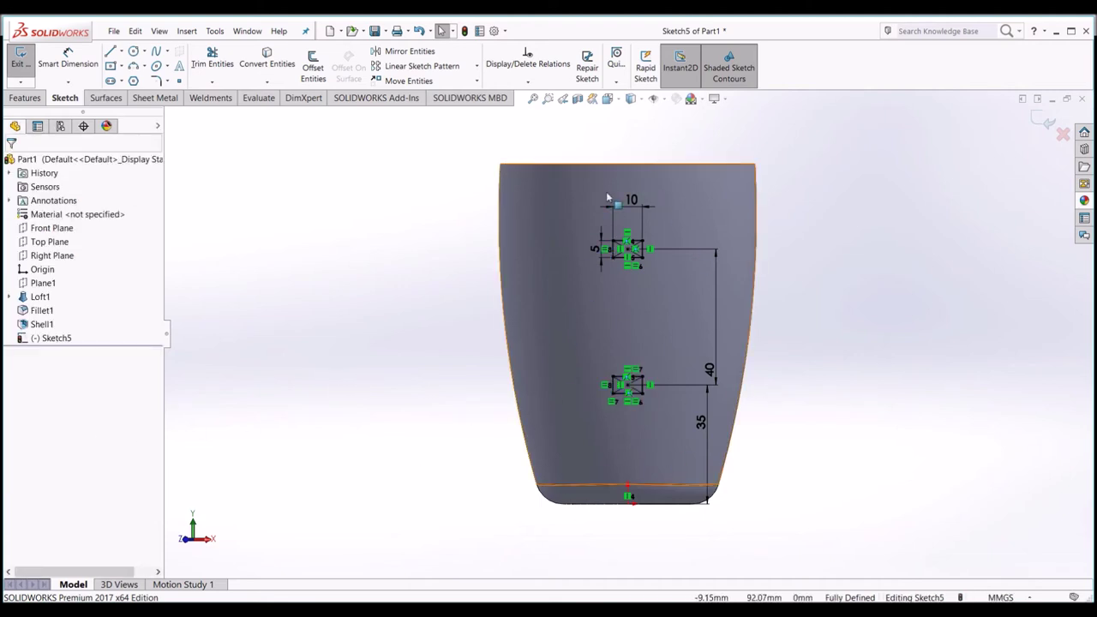
click(20, 56)
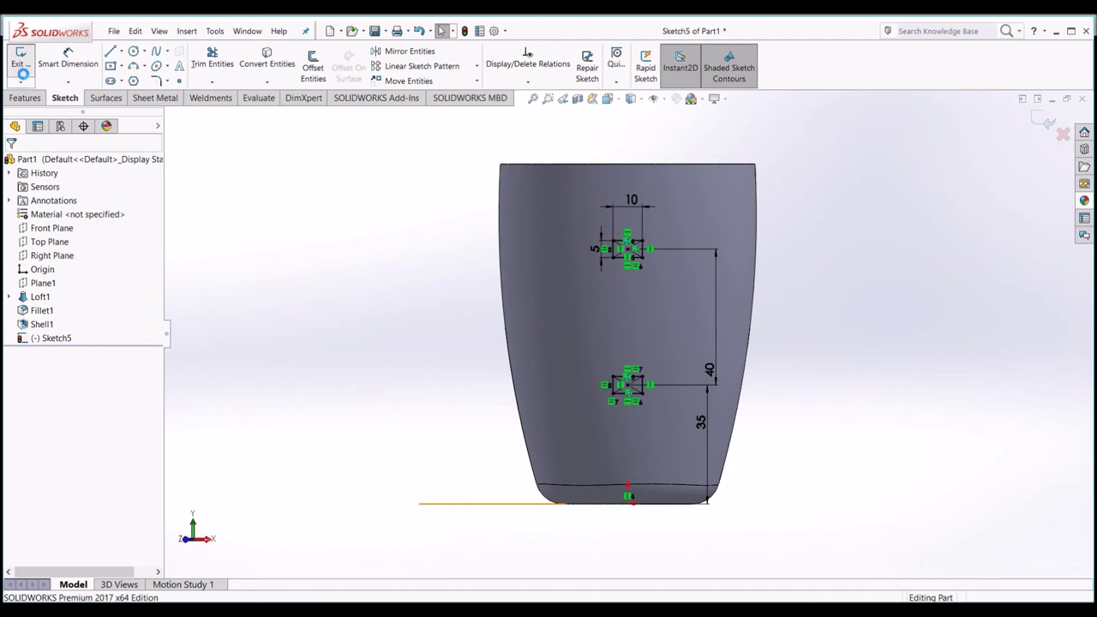
Project Sketch5's rectangles onto the mug's side face as a Split Line.
mouse_move(479, 325)
middle_down()
mouse_move(613, 216)
mouse_move(614, 407)
middle_up()
key(ctrl+1)
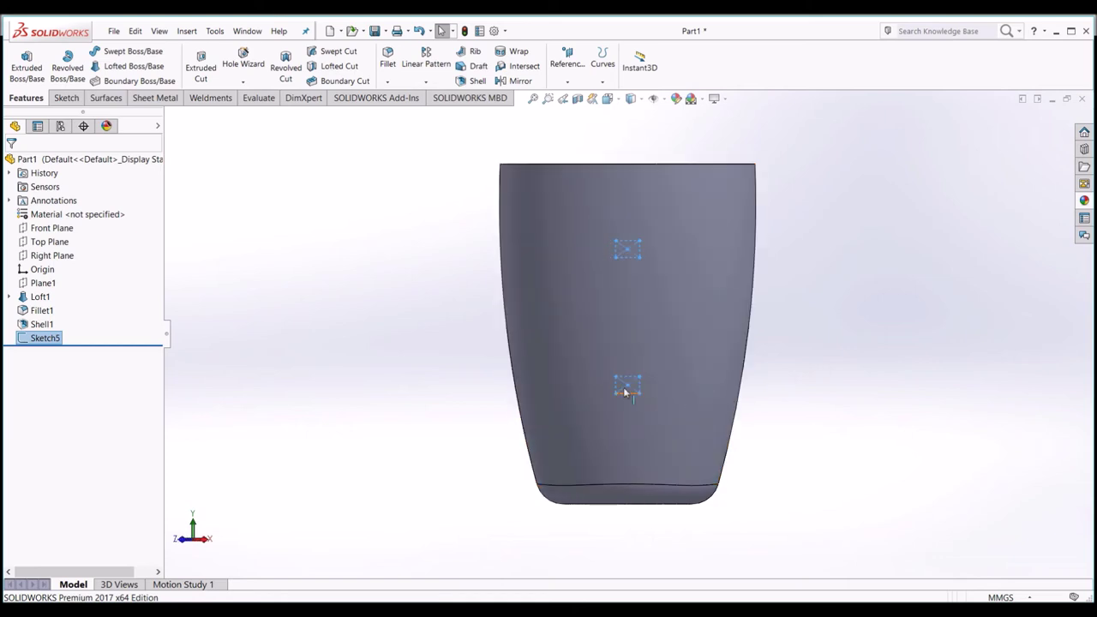
key(ctrl+4)
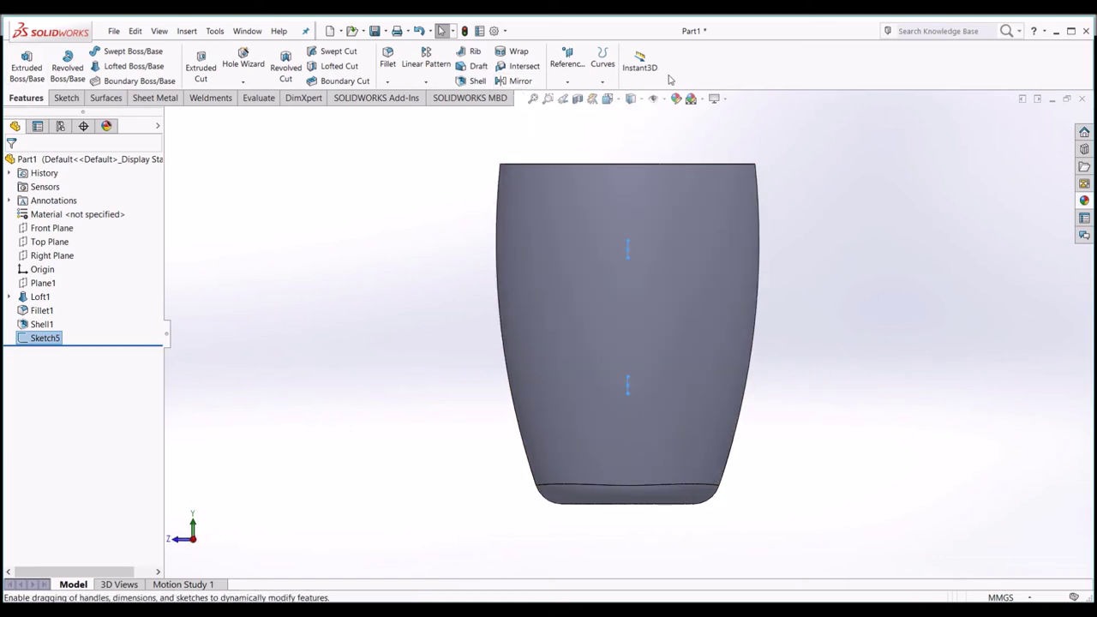
click(604, 83)
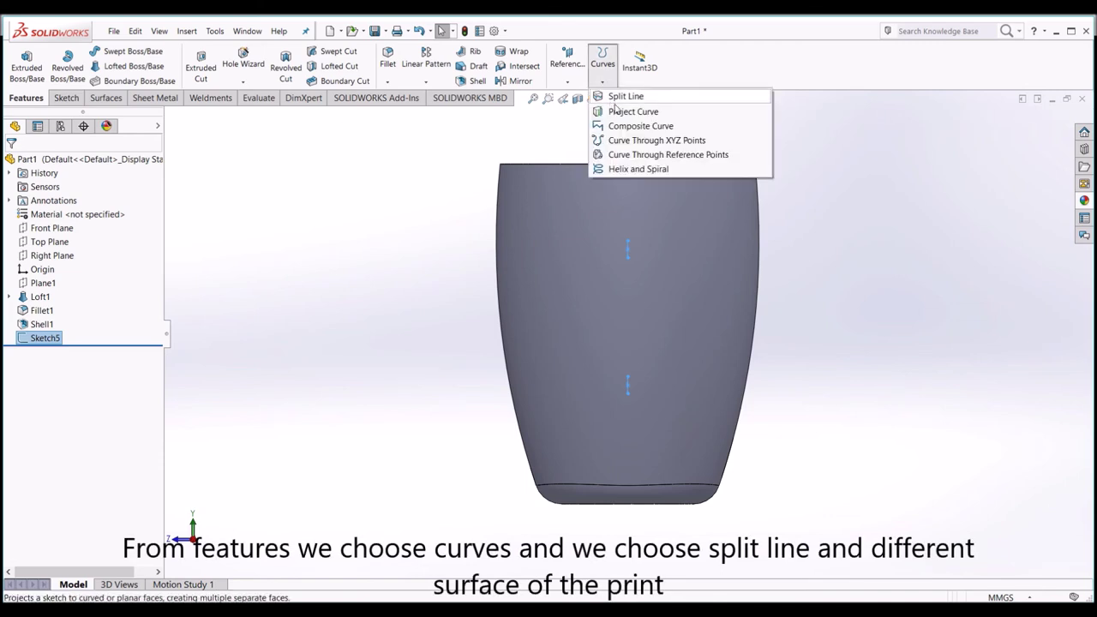
click(623, 96)
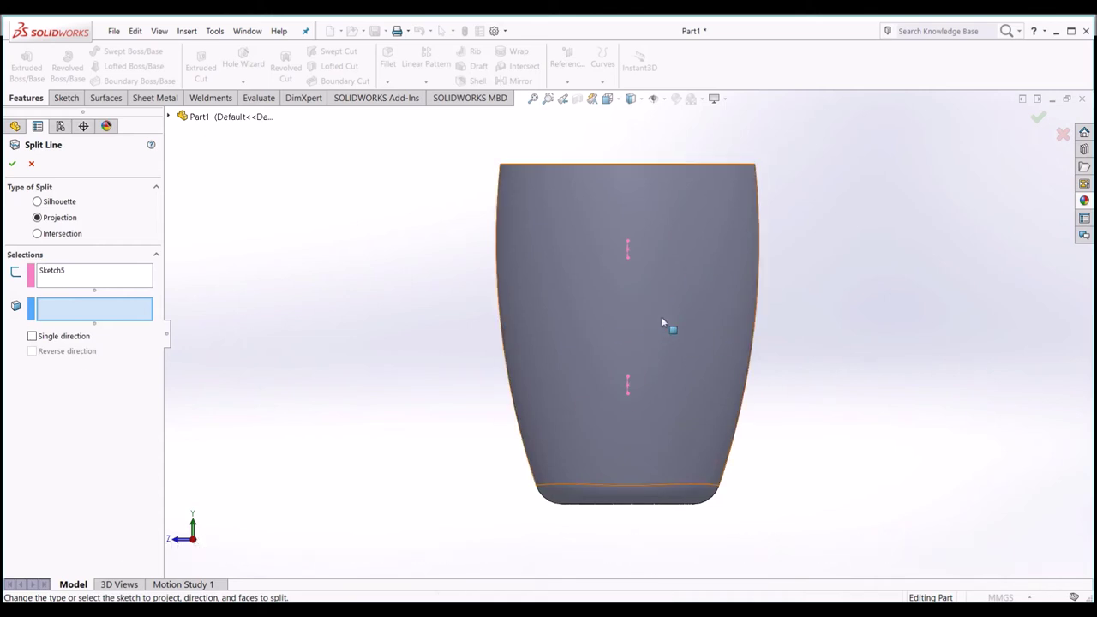
key(ctrl+1)
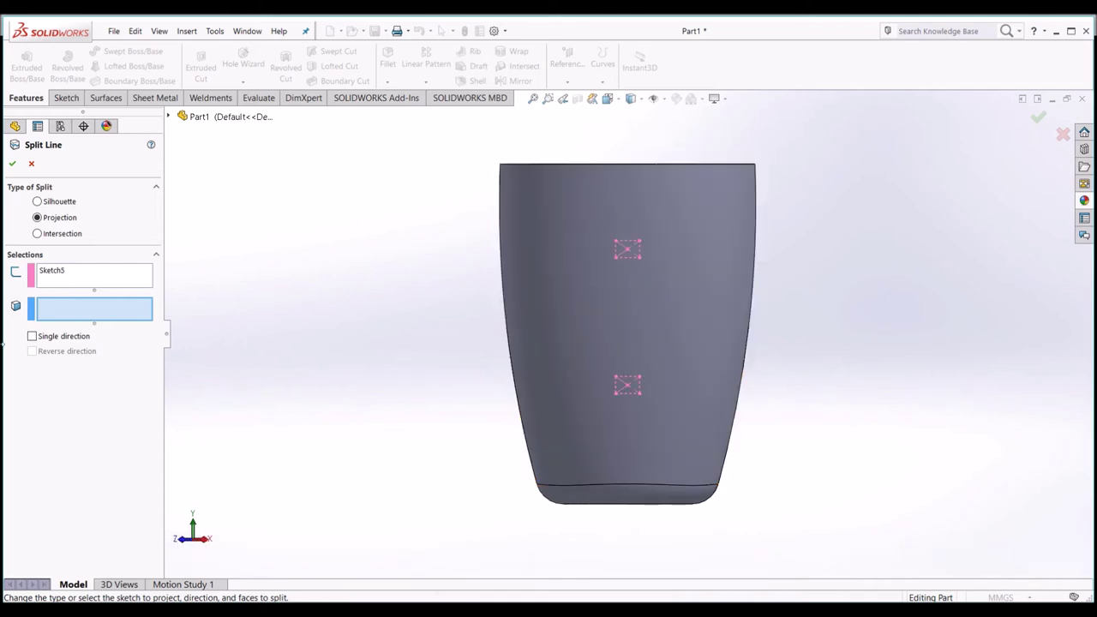
click(638, 352)
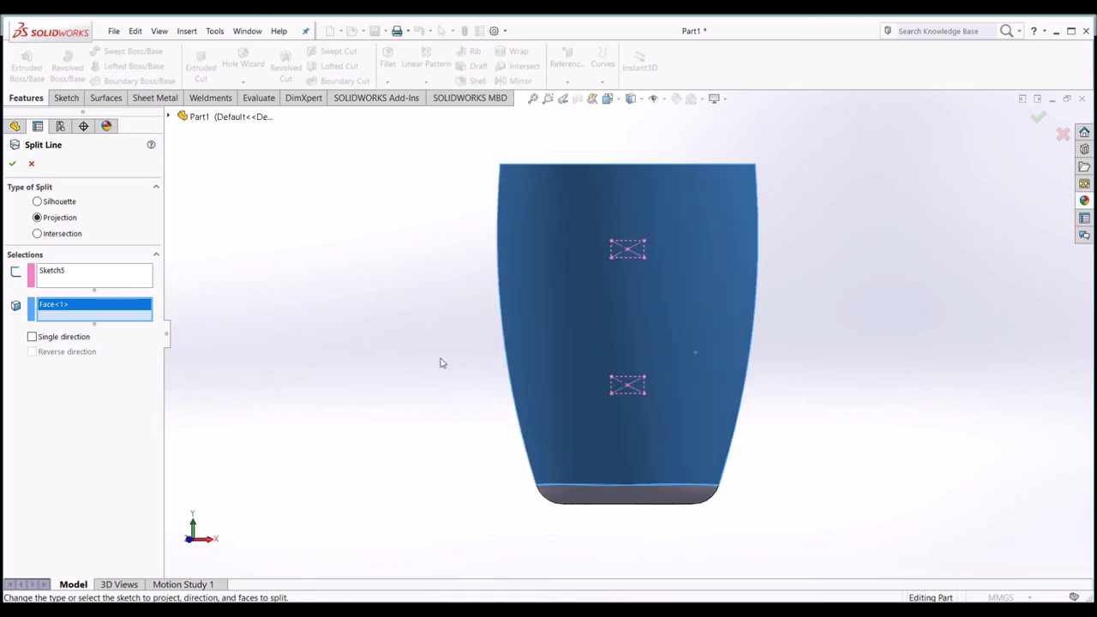
mouse_move(388, 376)
middle_down()
mouse_move(630, 300)
mouse_move(640, 266)
middle_up()
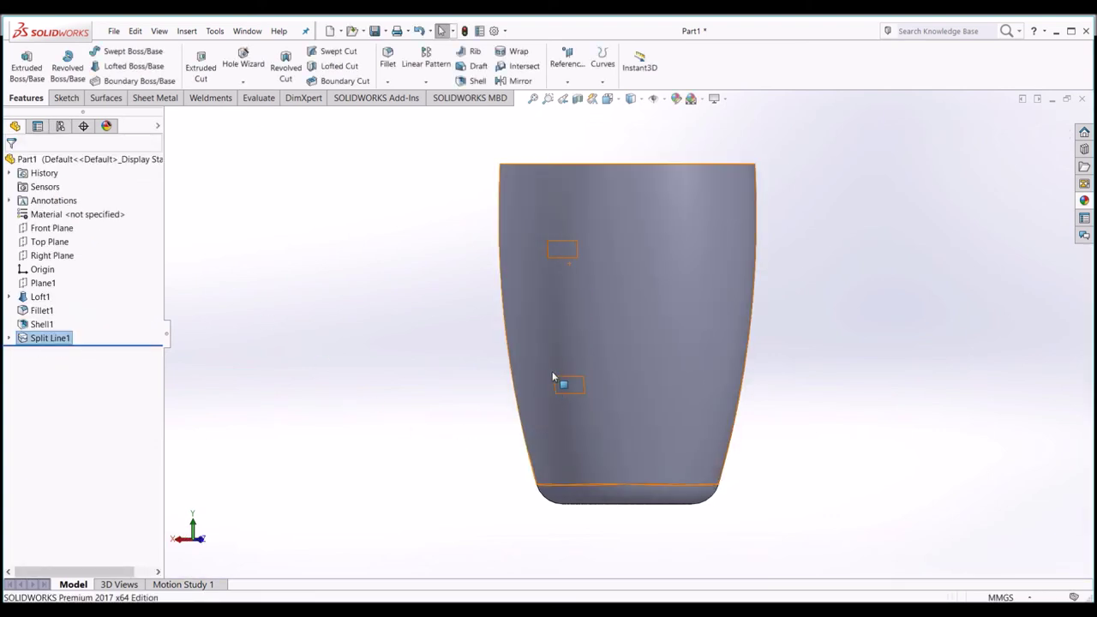
key(ctrl+1)
Begin Sketch6 on the Right Plane with a horizontal line from the upper square.
key(ctrl+4)
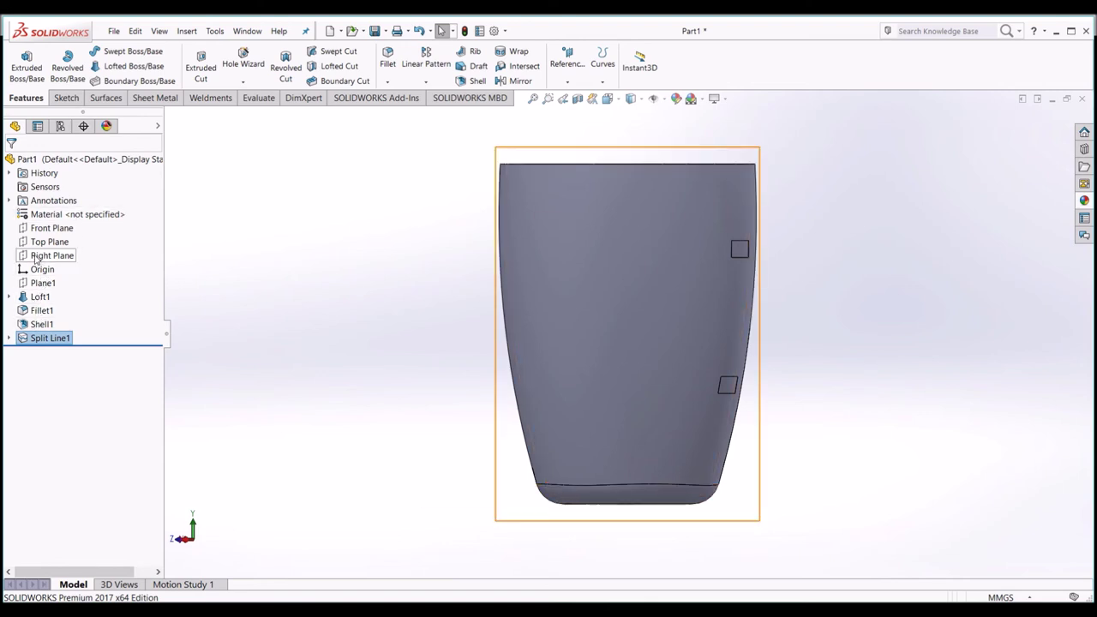
click(26, 257)
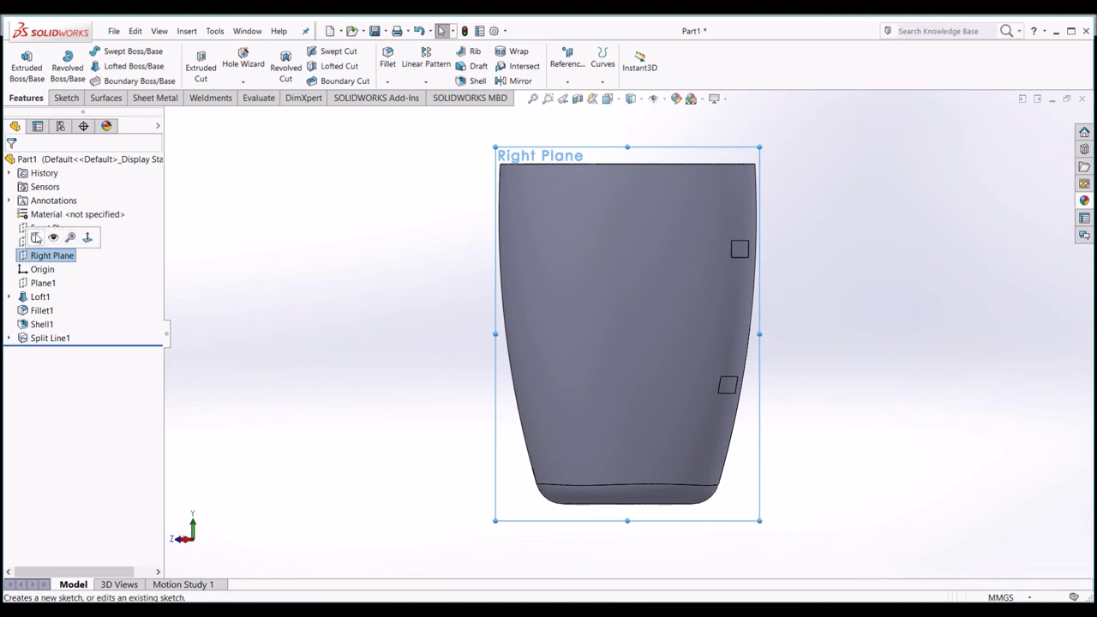
click(36, 235)
click(118, 59)
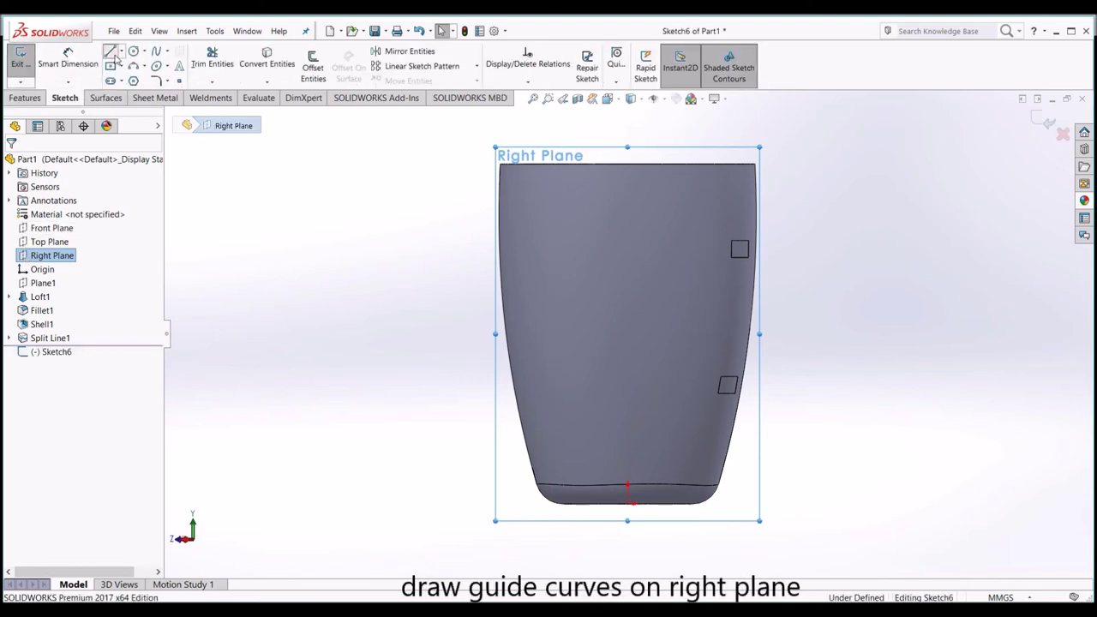
click(757, 246)
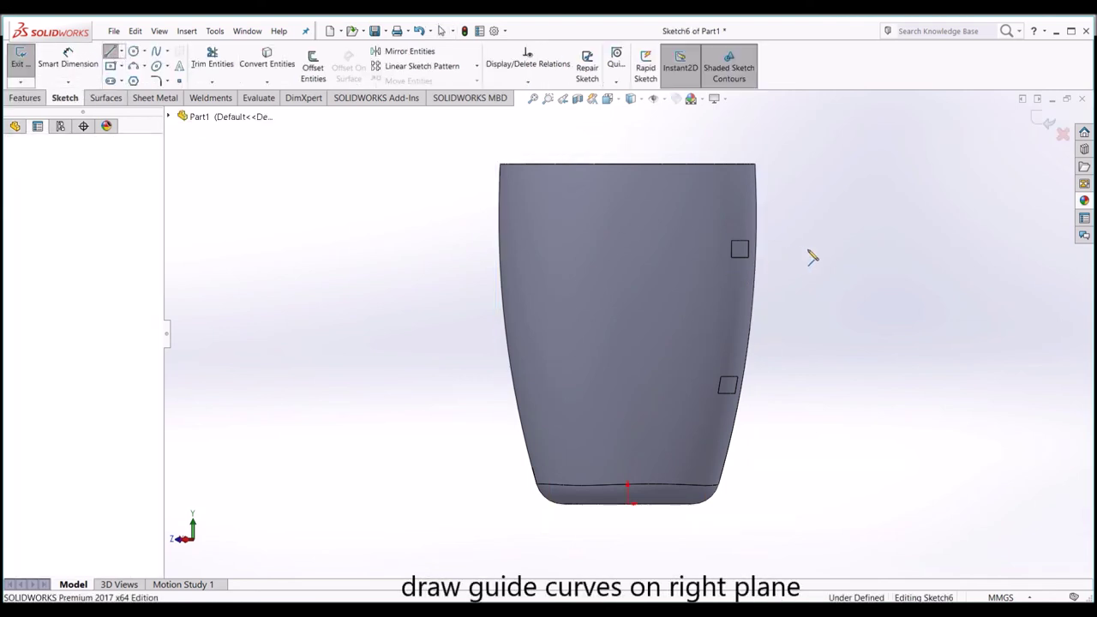
Draw the outer handle curve: top line plus an arc bulging down to the lower square.
click(842, 245)
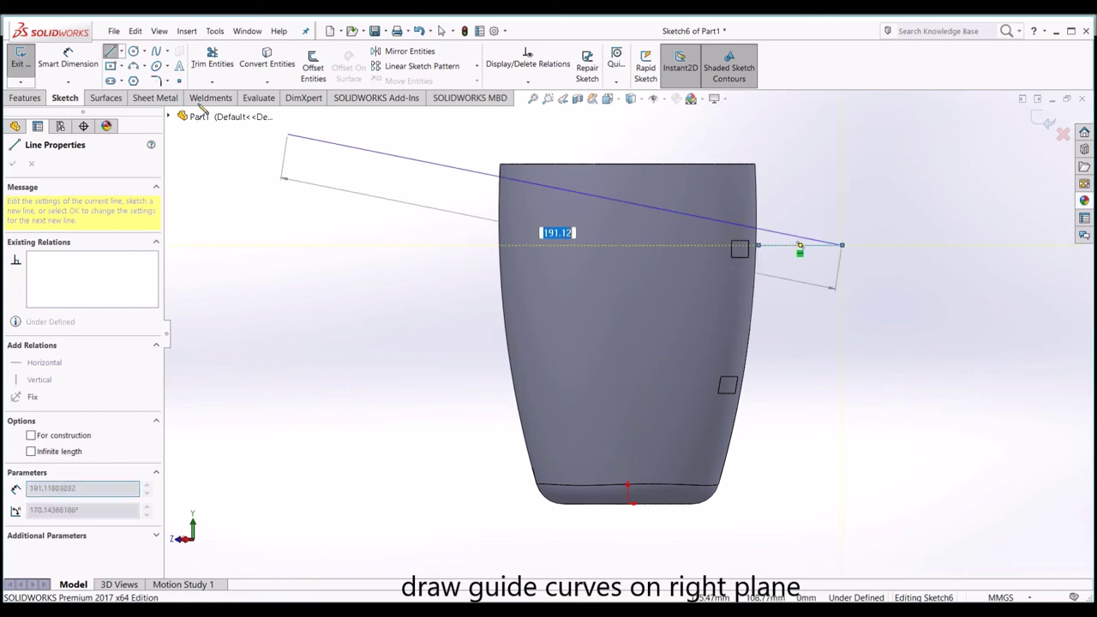
click(133, 65)
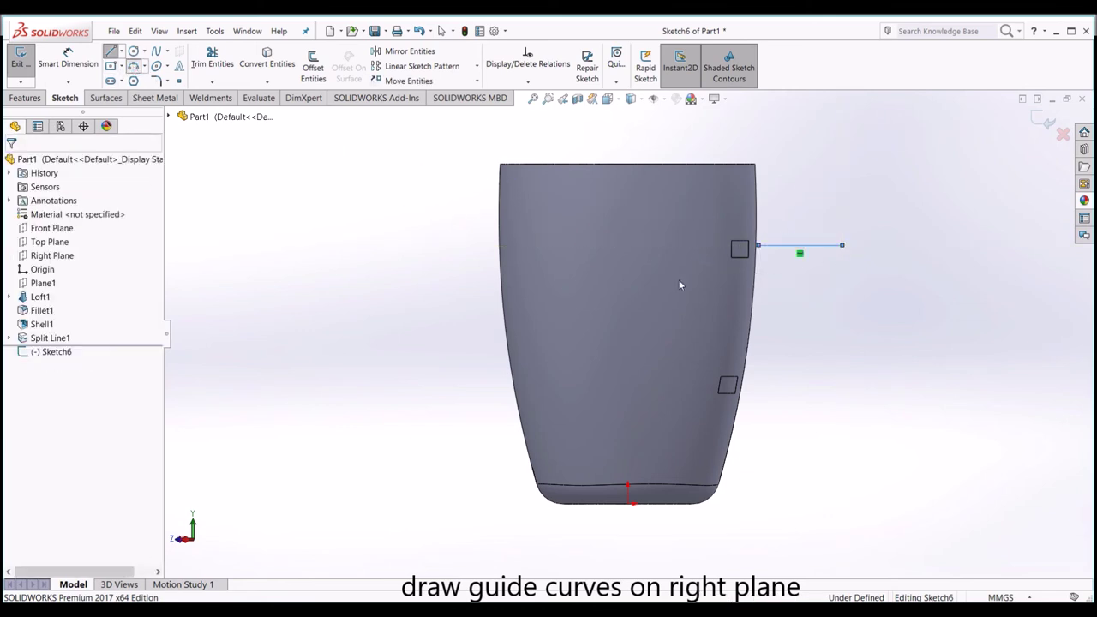
click(843, 245)
click(741, 392)
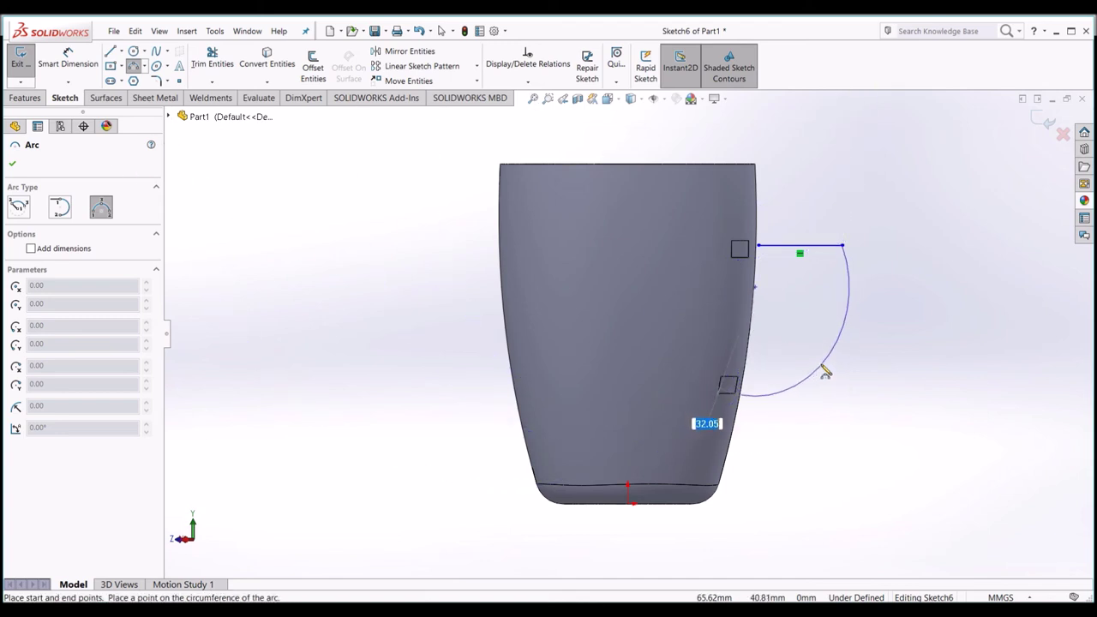
click(823, 366)
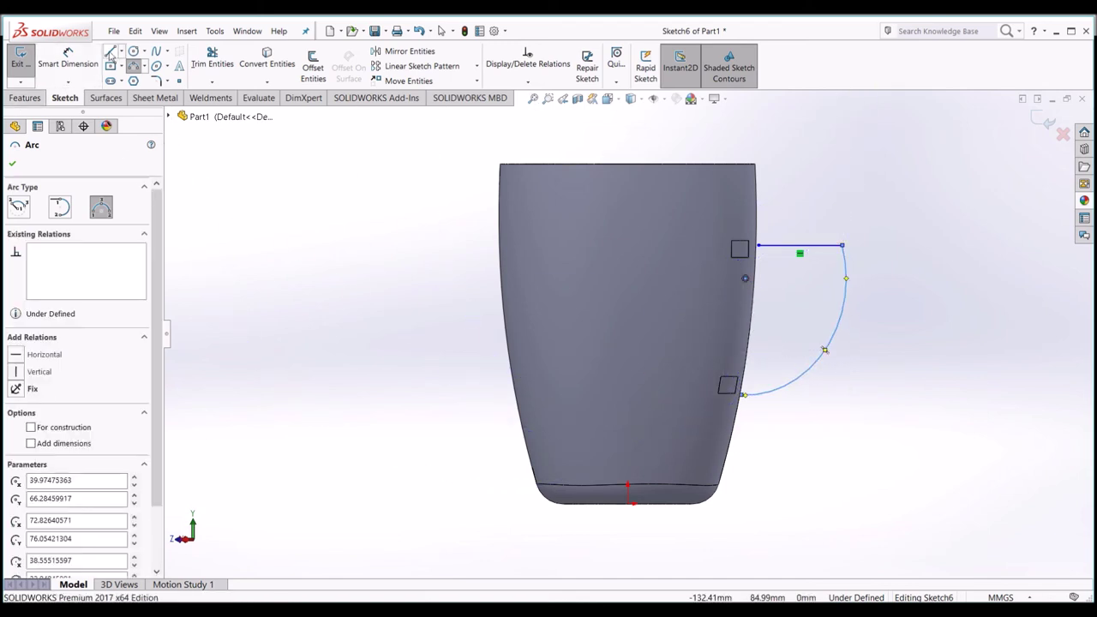
Draw the inner handle curve: a shorter horizontal line and an arc ending near the mug wall.
click(110, 52)
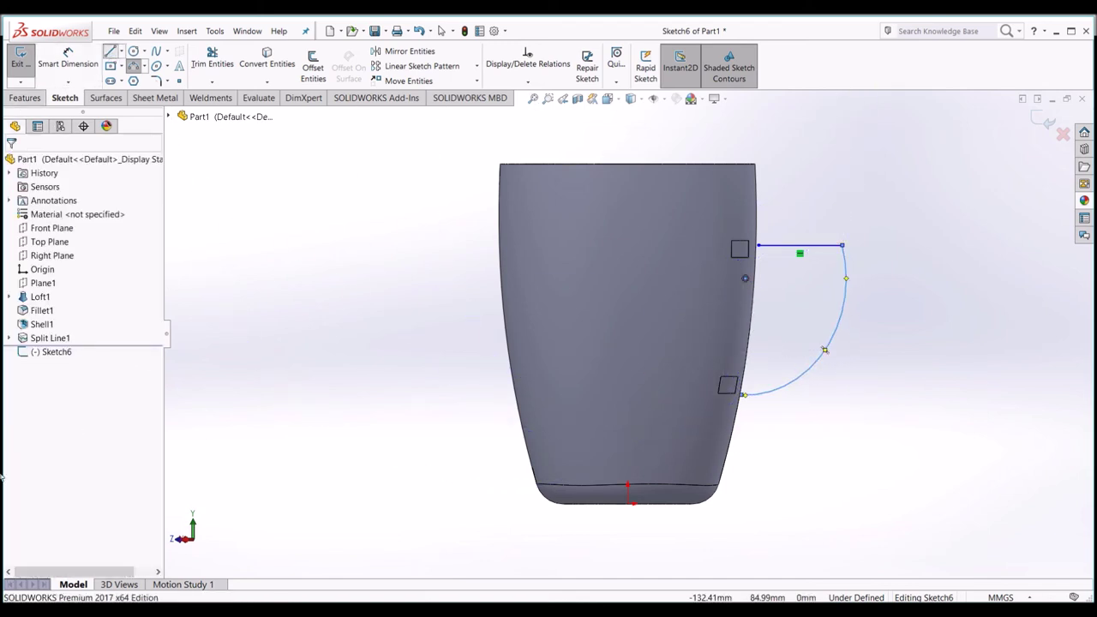
click(762, 269)
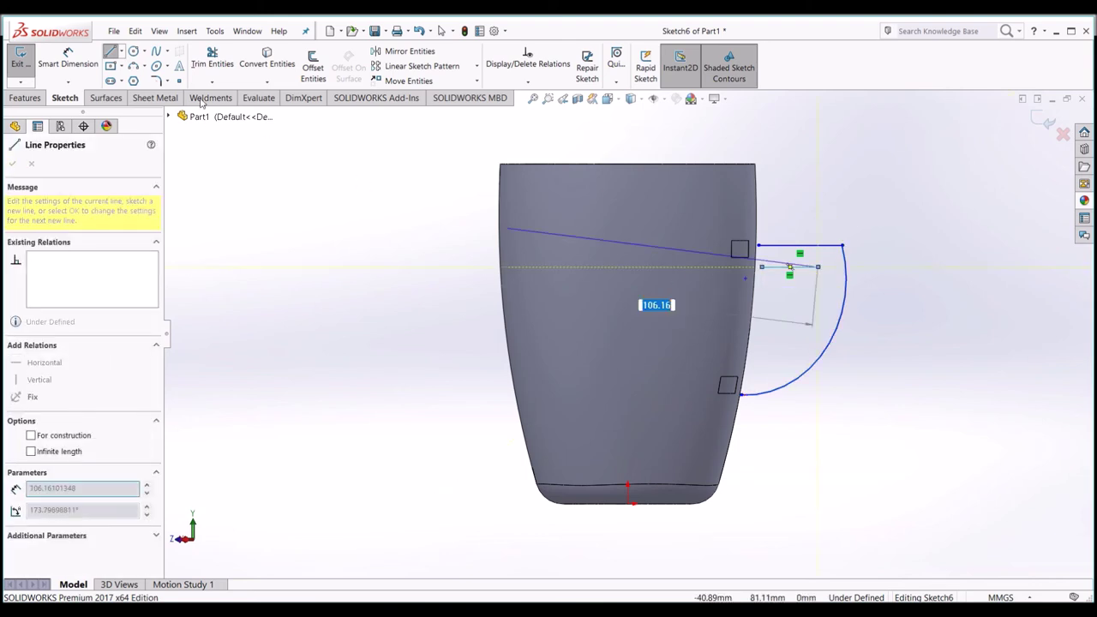
click(133, 66)
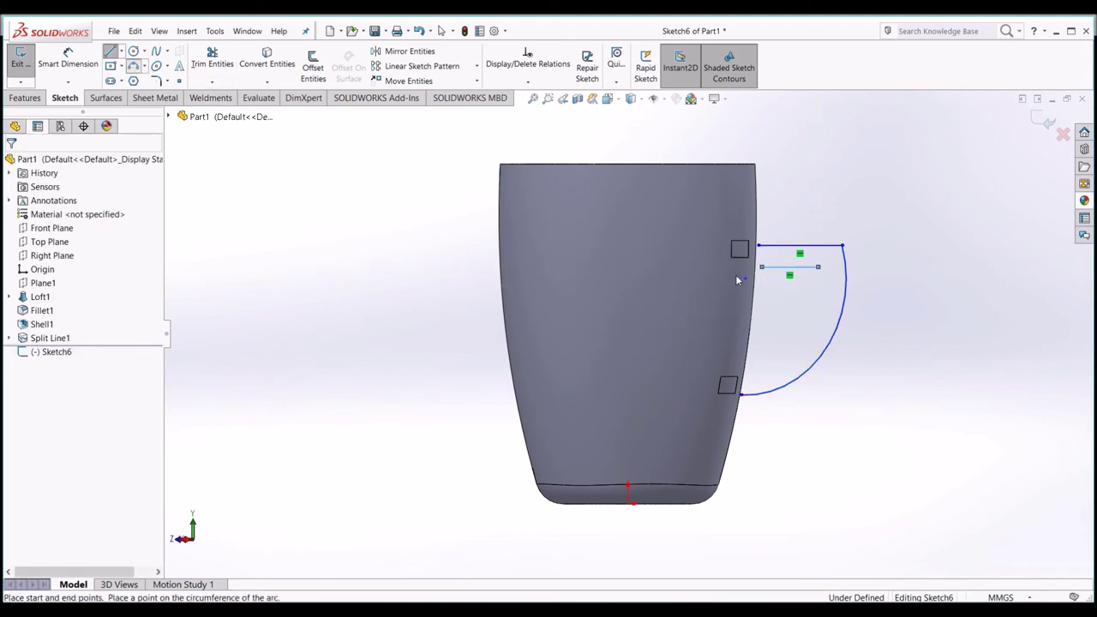
click(820, 269)
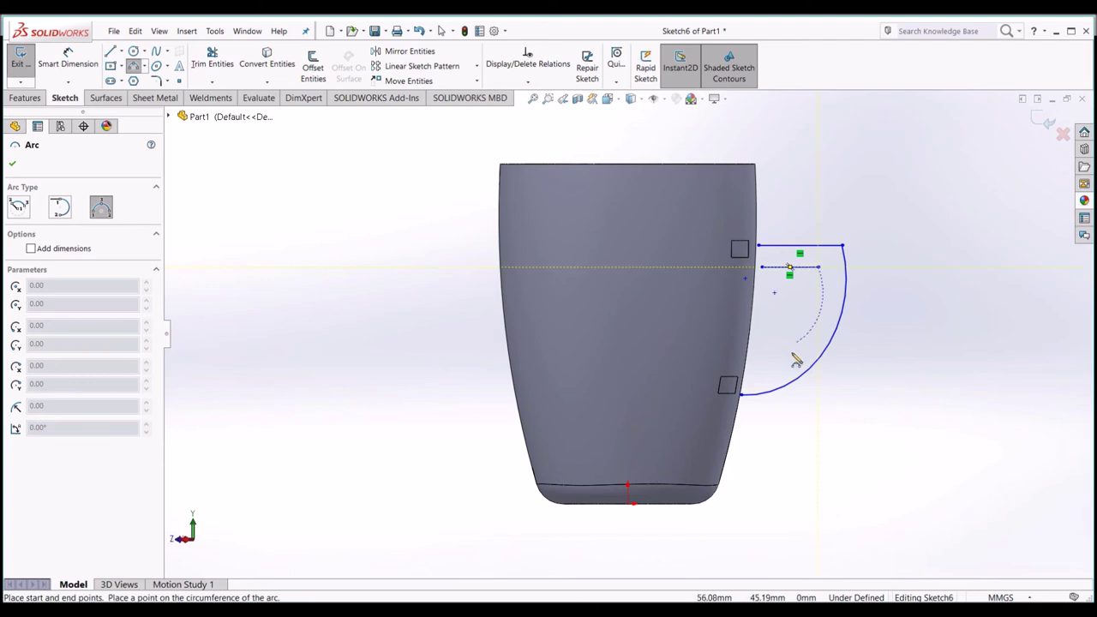
click(745, 378)
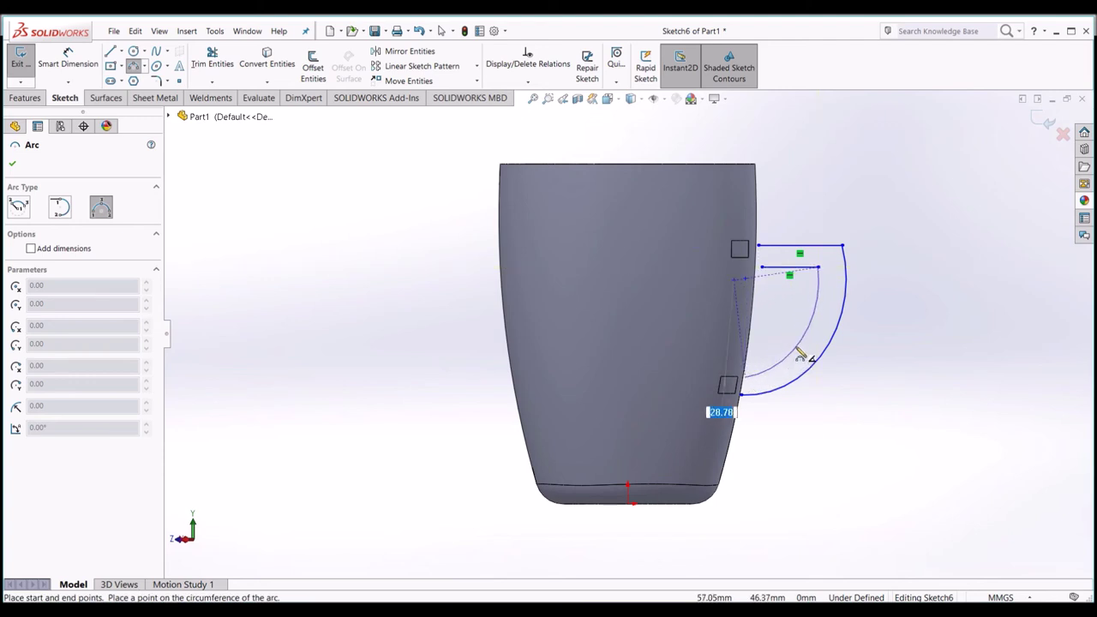
click(800, 353)
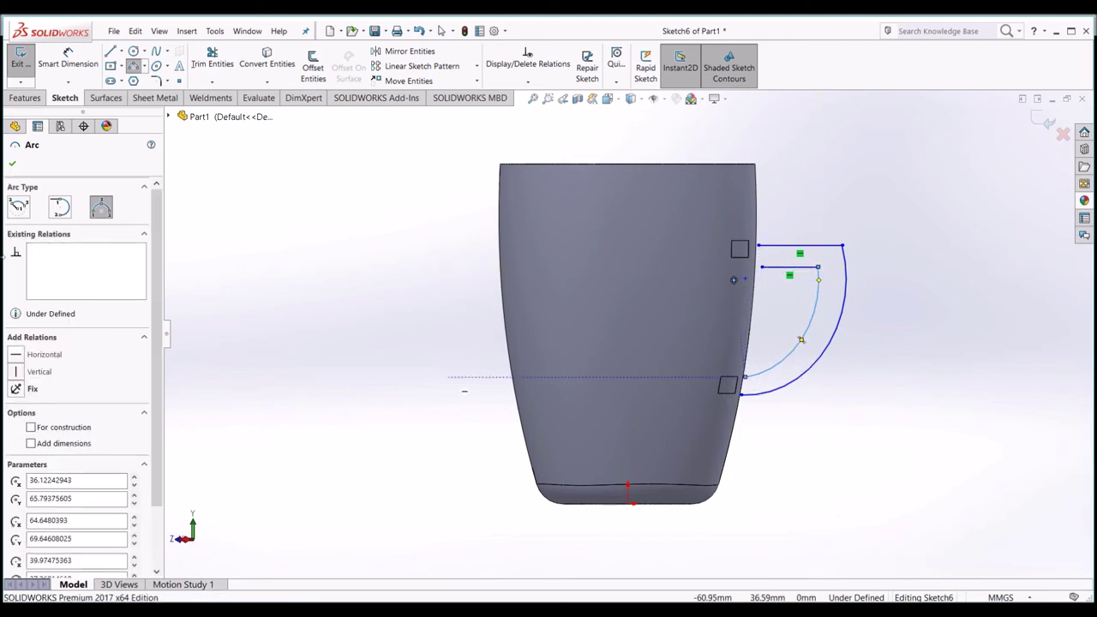
click(133, 68)
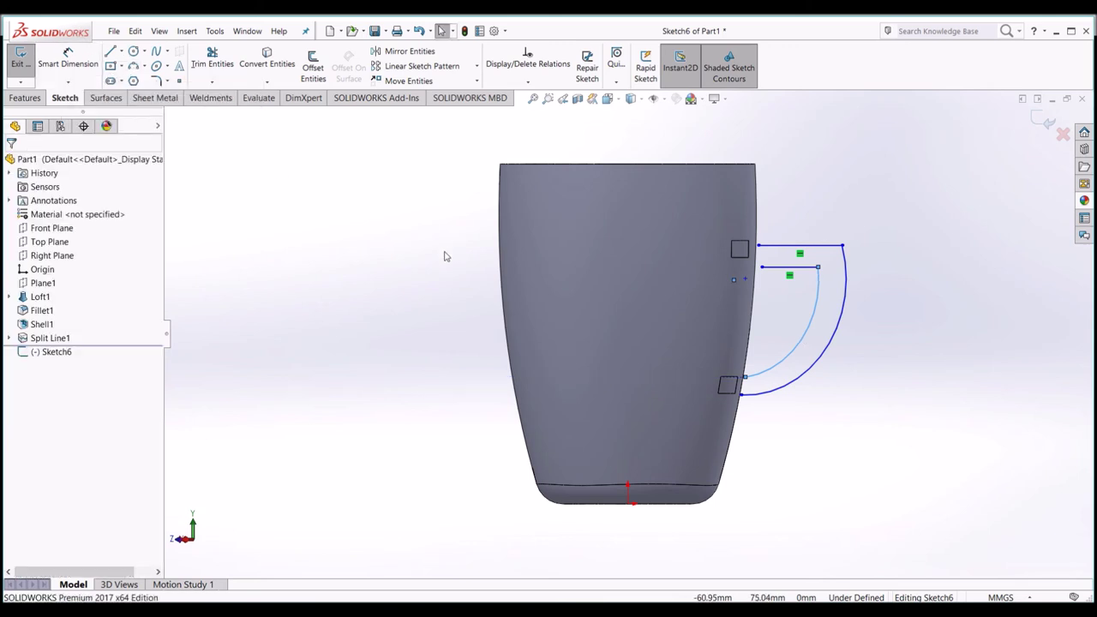
Pierce the top handle line's endpoint onto the upper square's edge.
ctrl+click(739, 242)
ctrl+click(740, 245)
click(458, 311)
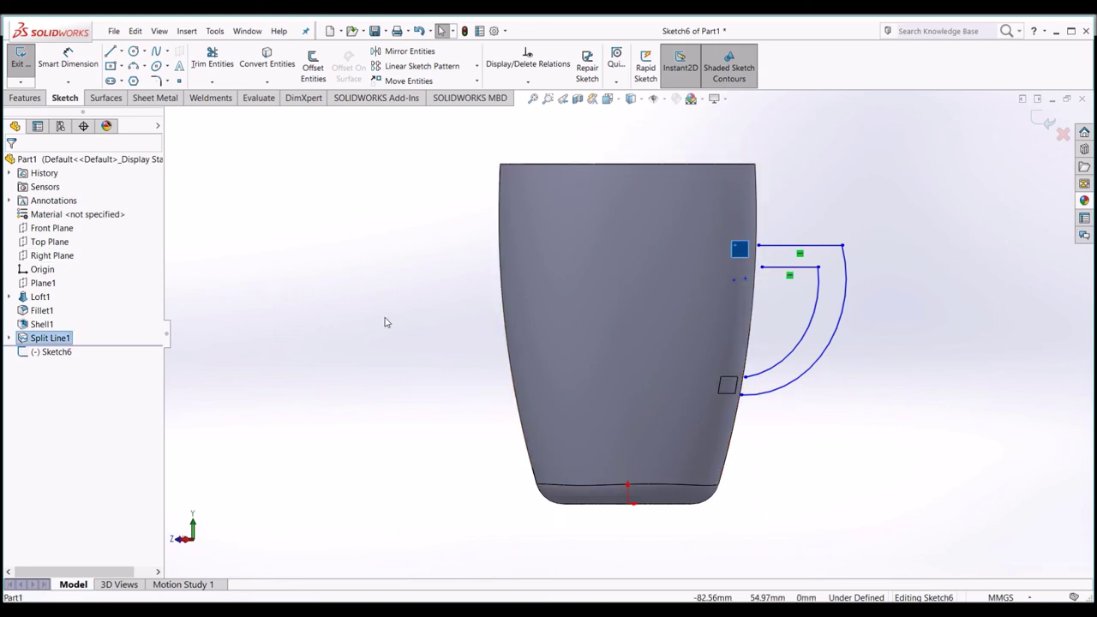
click(754, 257)
ctrl+click(758, 246)
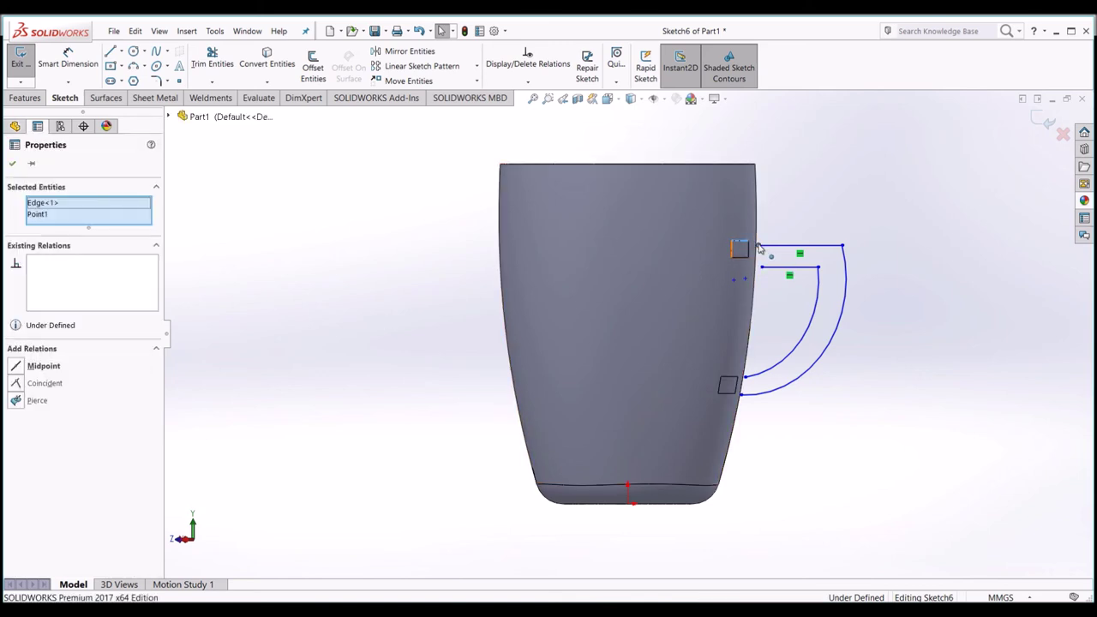
click(34, 406)
click(229, 368)
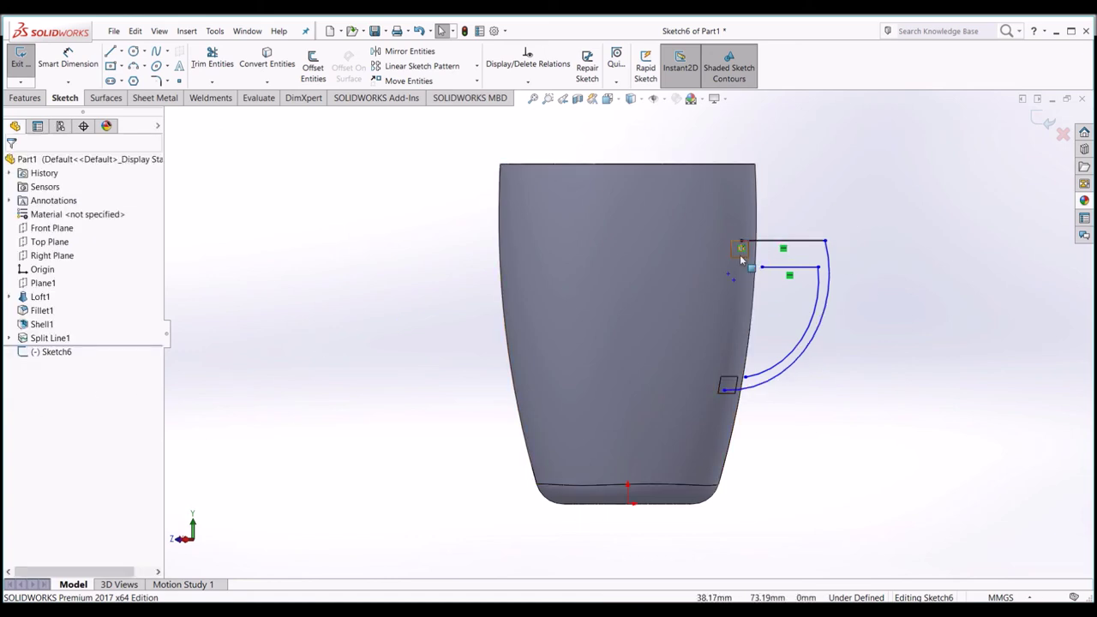
Pierce the inner line's start point onto the upper square's edge.
click(761, 270)
ctrl+click(752, 278)
click(36, 401)
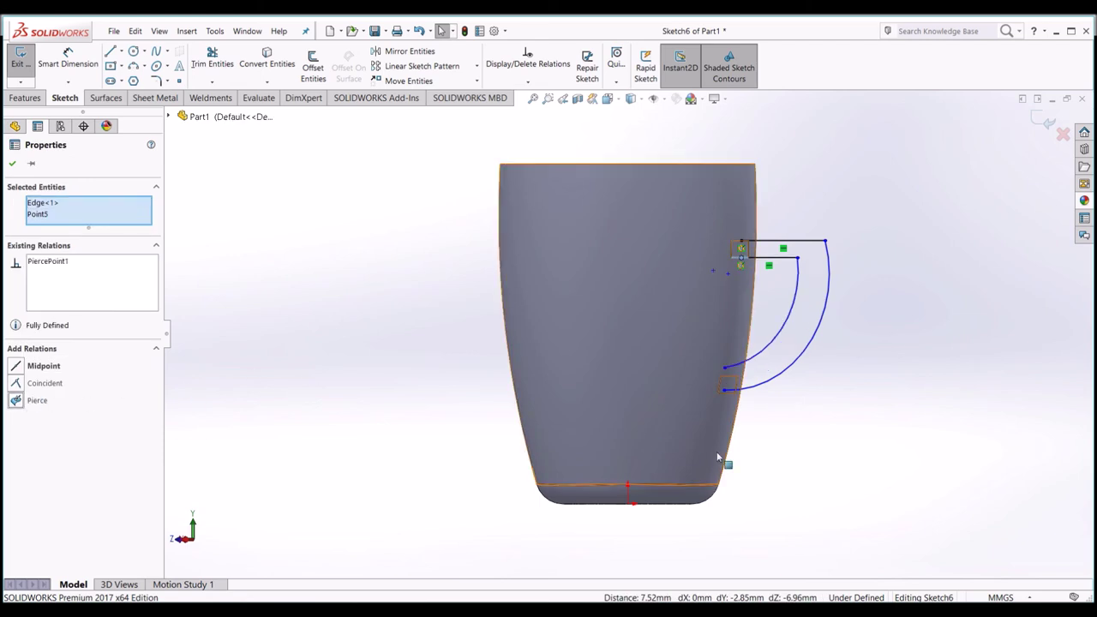
key(Escape)
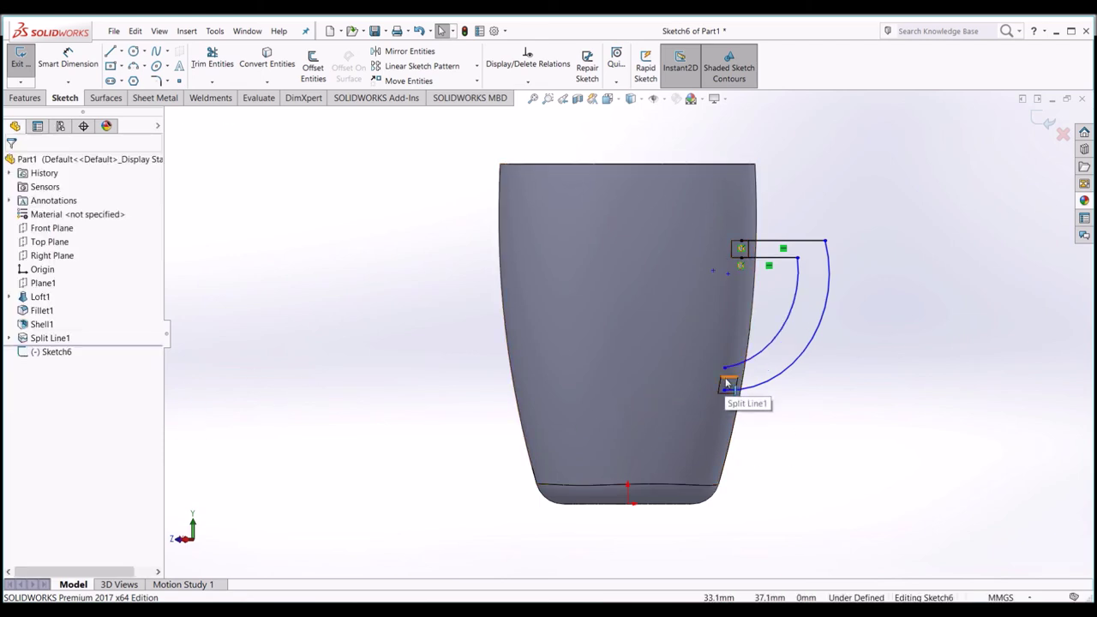
Pierce the inner and outer arc end points onto the lower square's edge.
click(724, 371)
ctrl+click(742, 377)
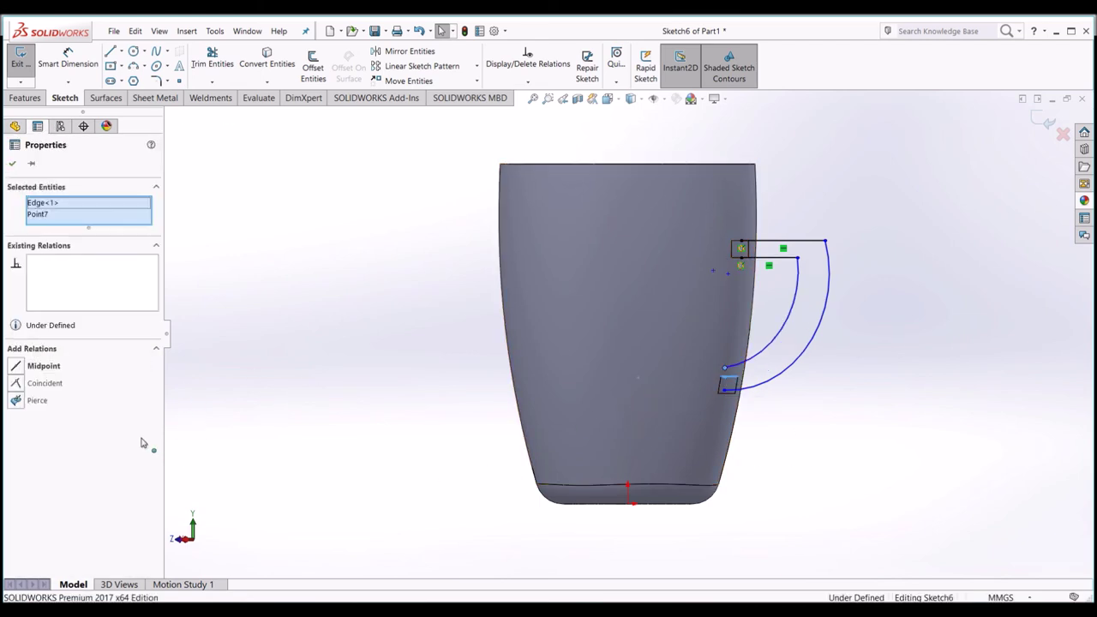
click(37, 400)
key(Escape)
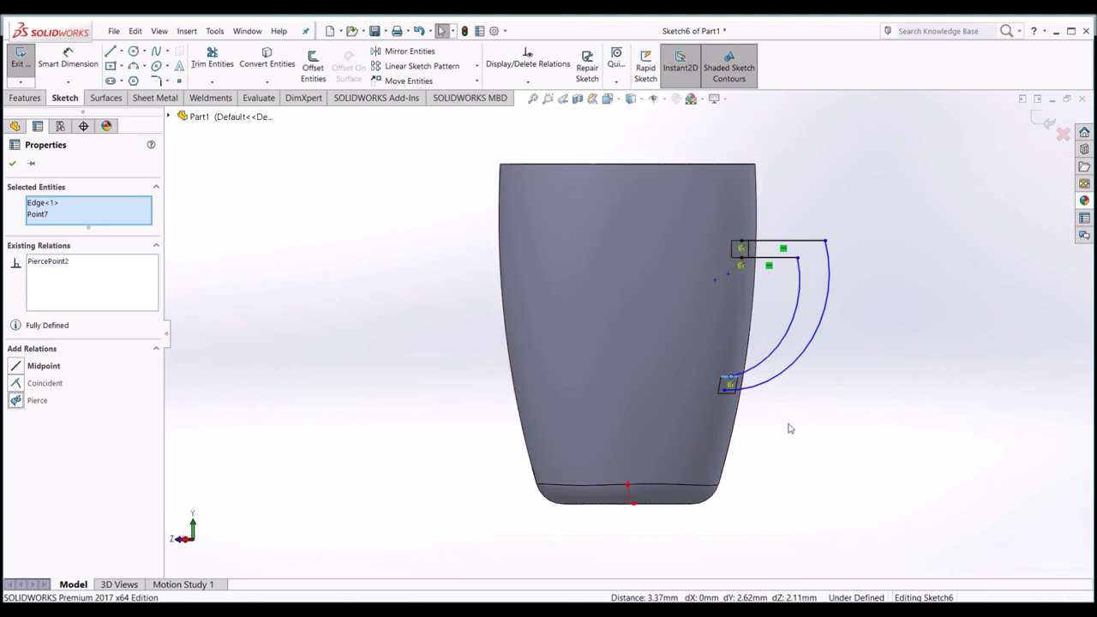
click(726, 399)
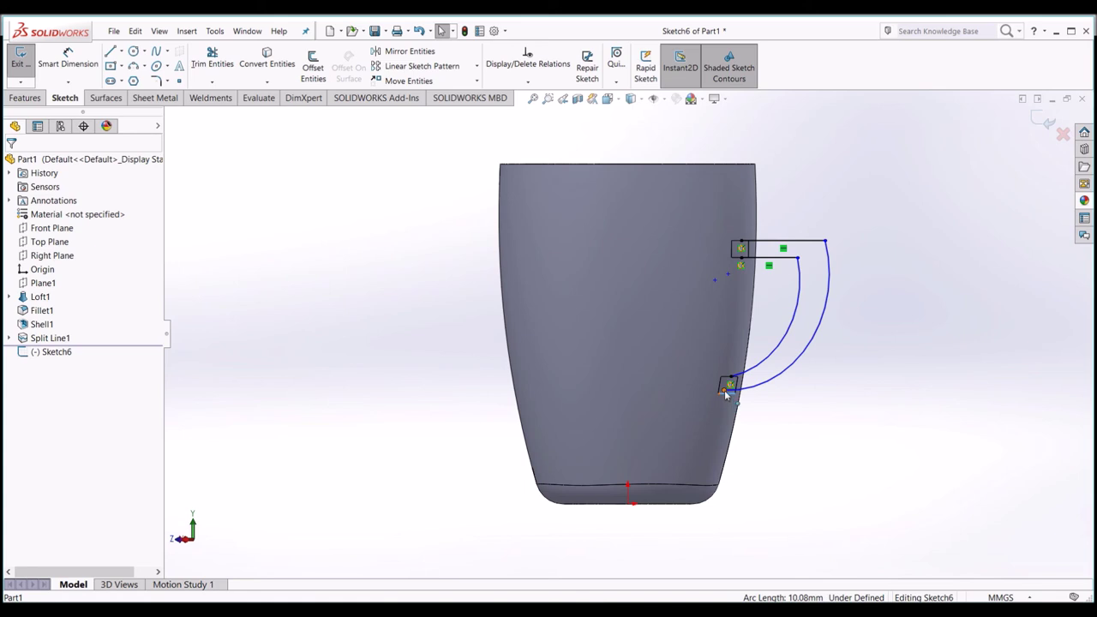
ctrl+click(725, 394)
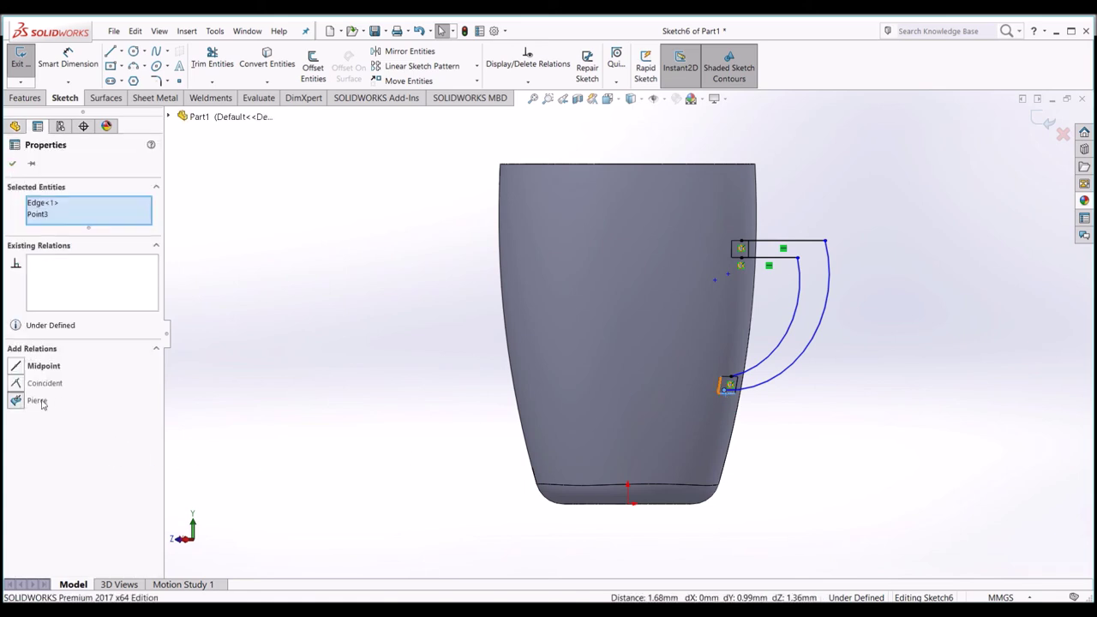
click(274, 392)
click(68, 58)
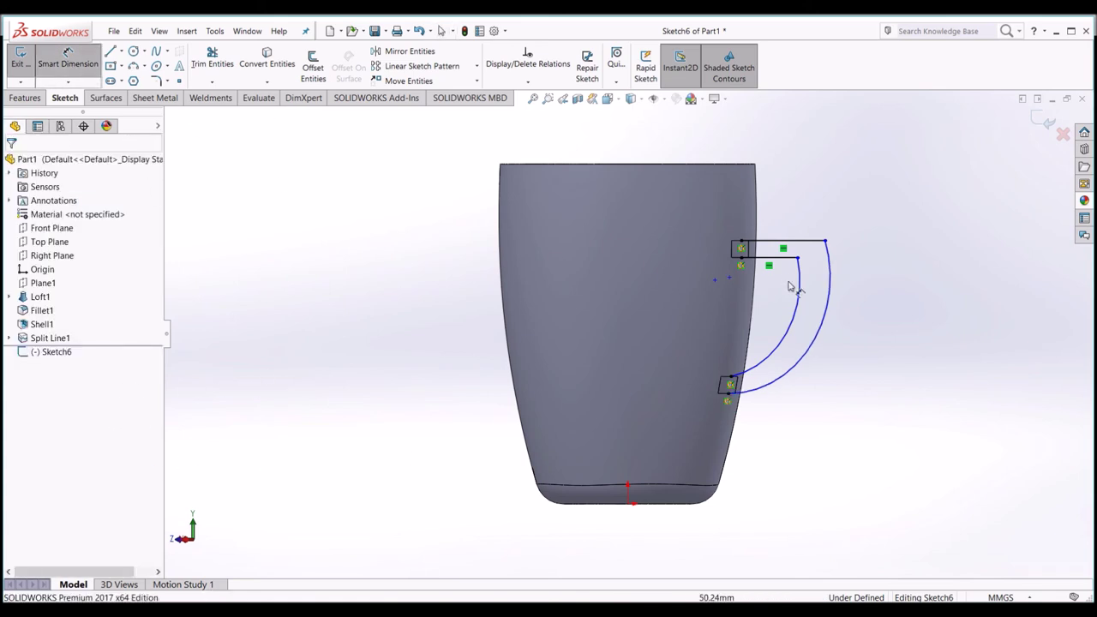
Dimension the top handle line at 40 and the inner handle line at 30.
click(778, 241)
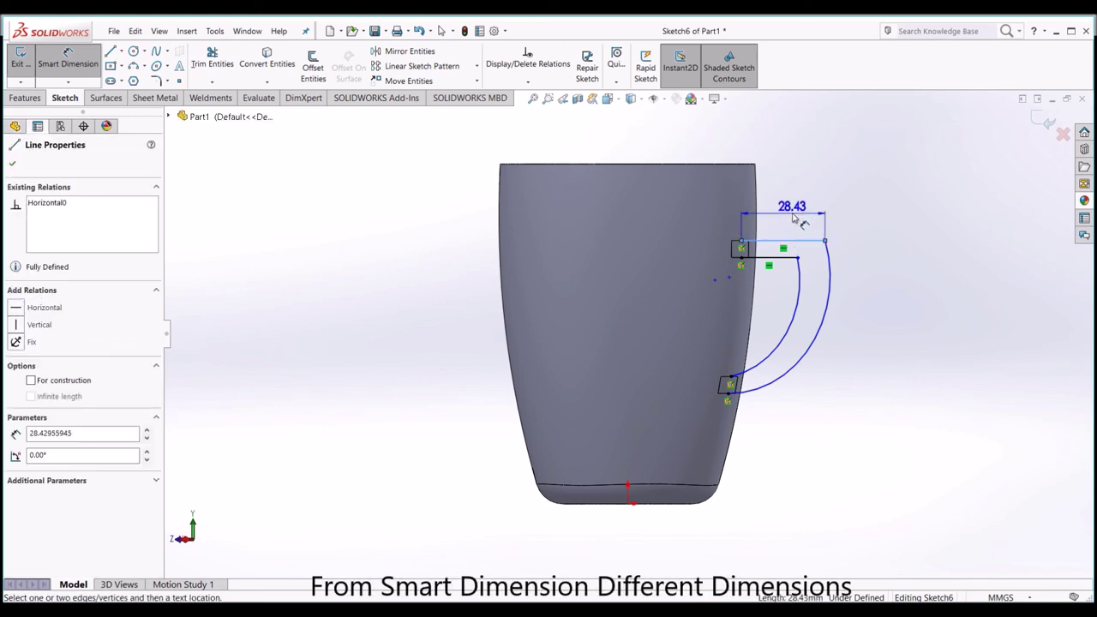
click(793, 219)
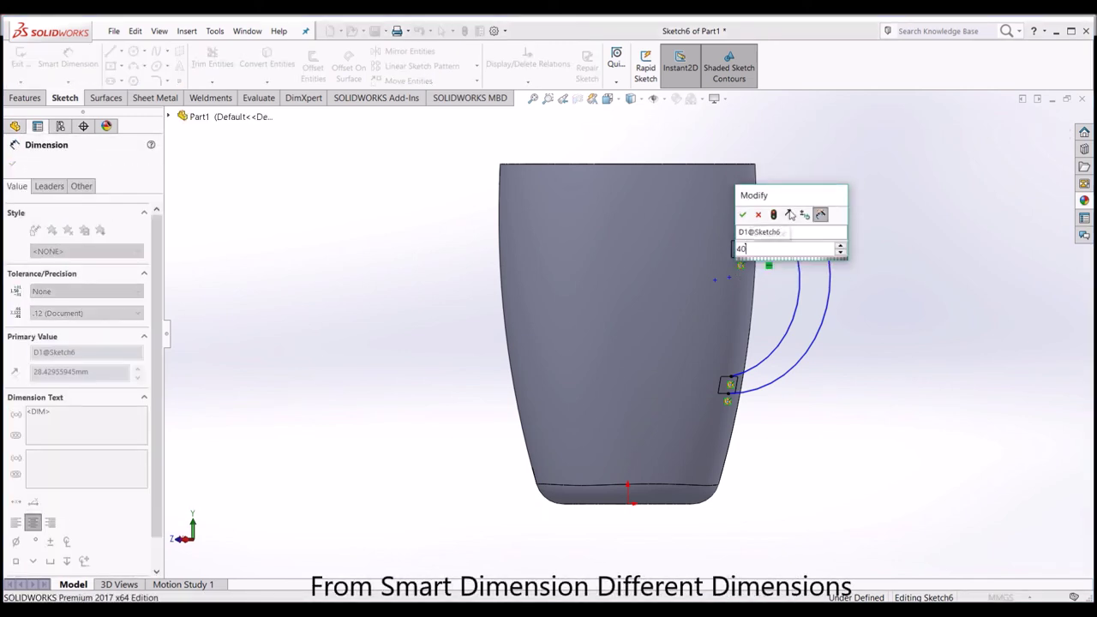
key(Return)
click(783, 258)
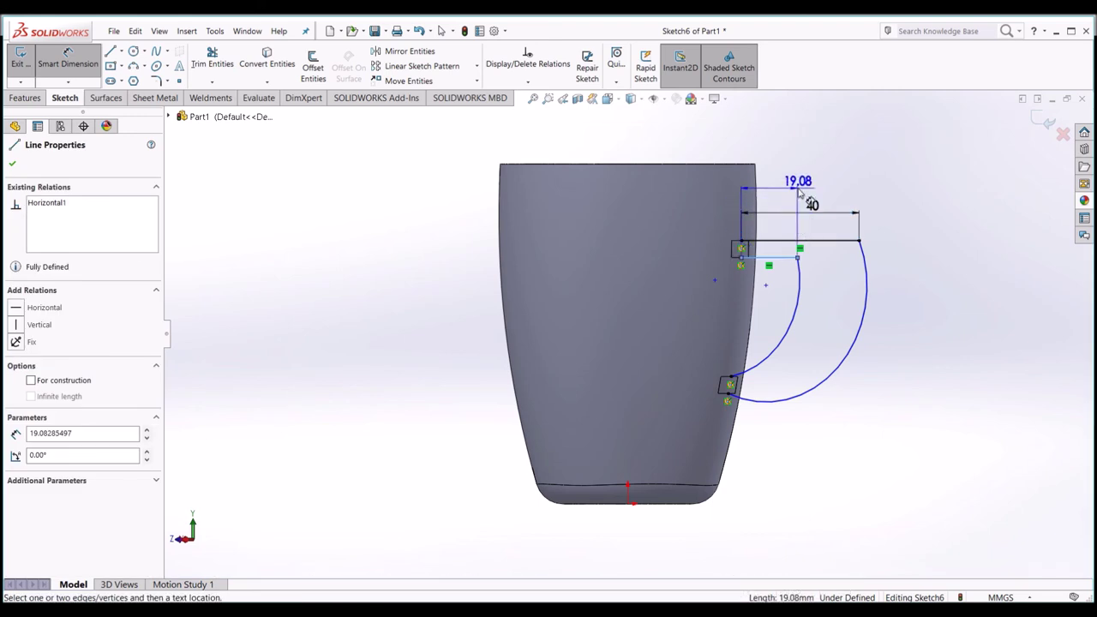
click(798, 193)
text(30)
key(Return)
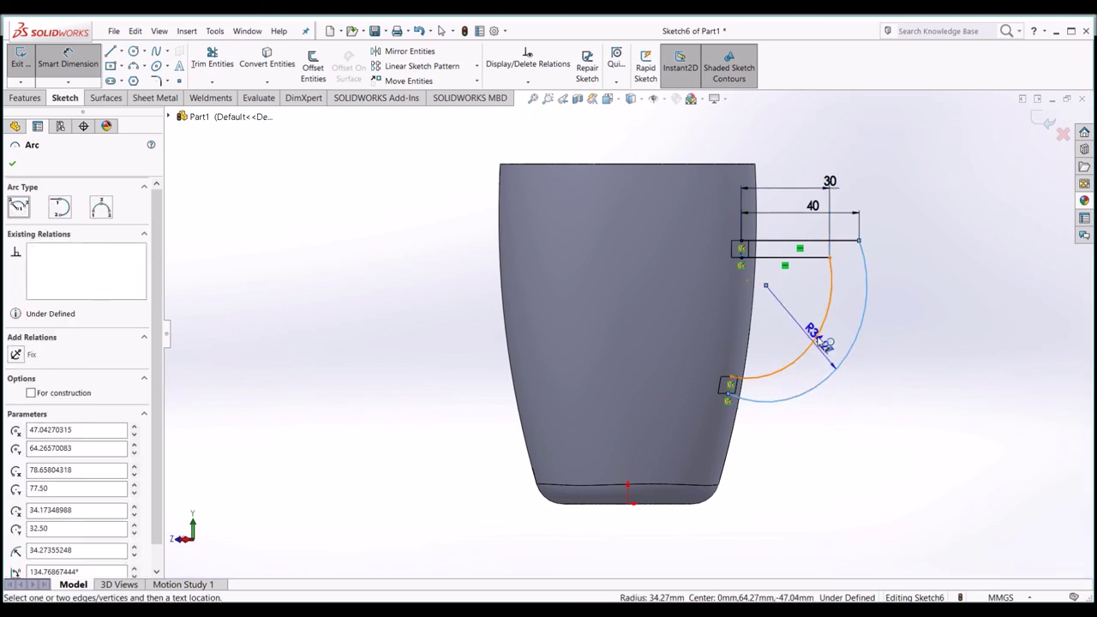
Give the inner handle arc a 40 mm radius and exit the sketch.
click(822, 335)
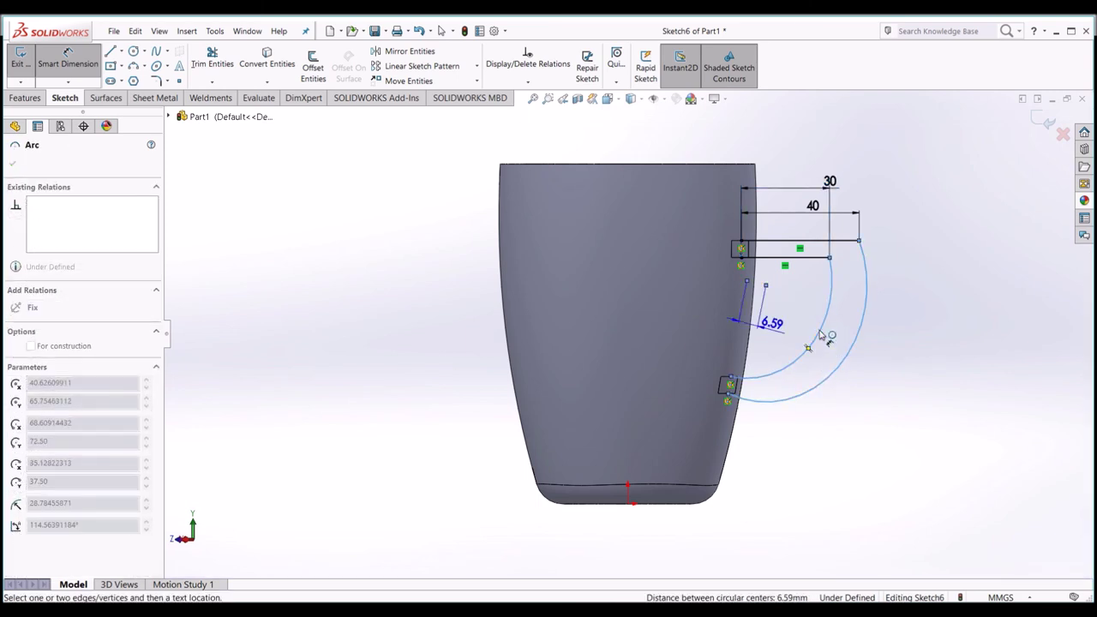
key(Escape)
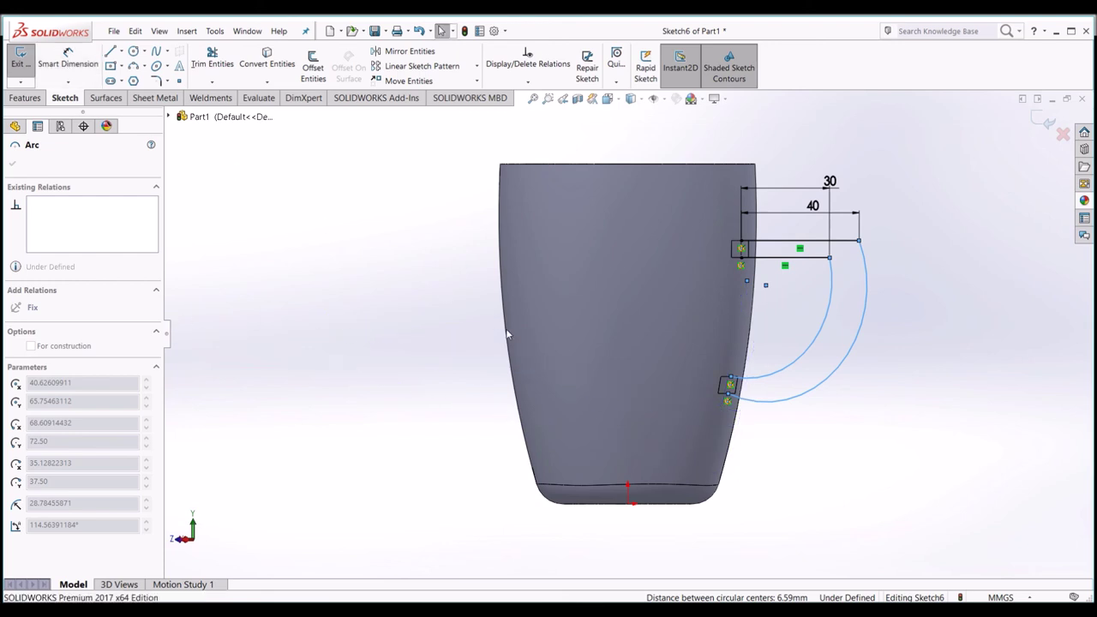
click(68, 58)
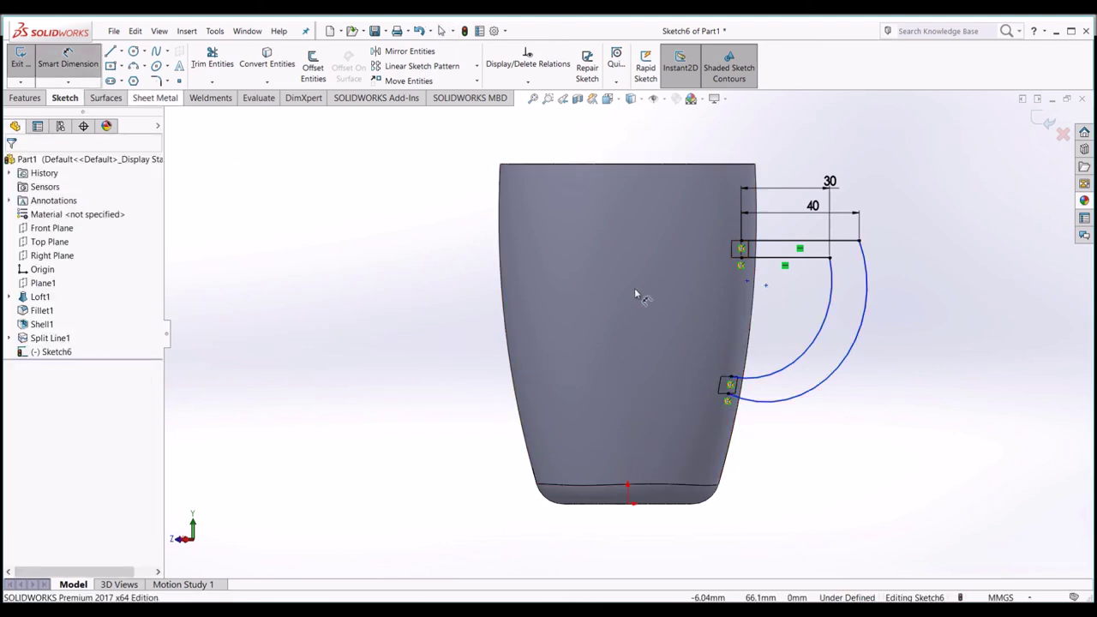
click(853, 347)
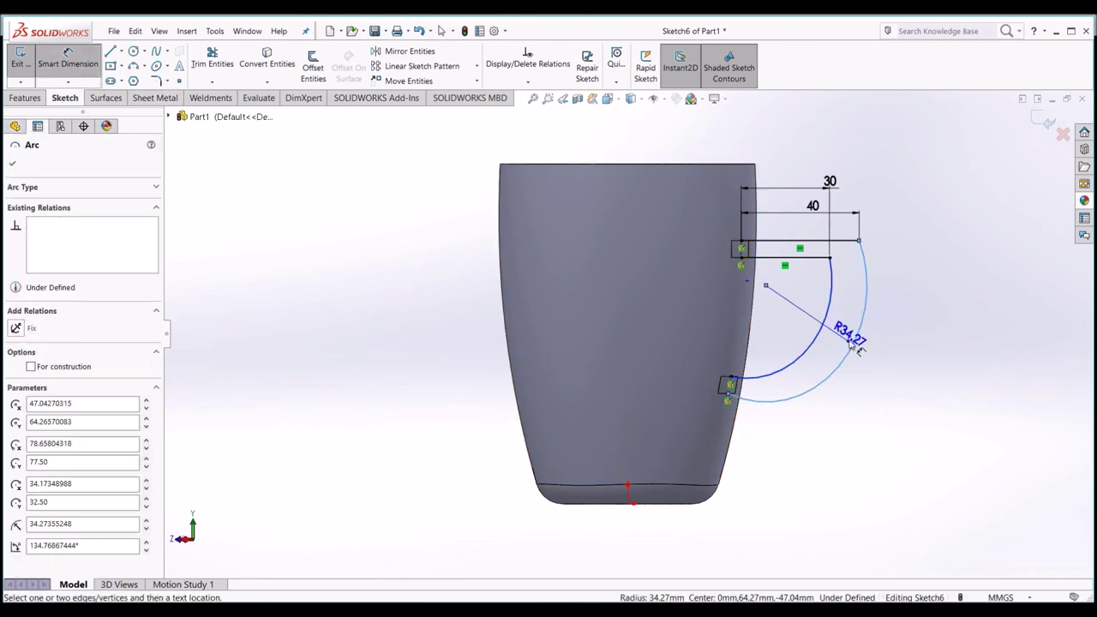
click(852, 343)
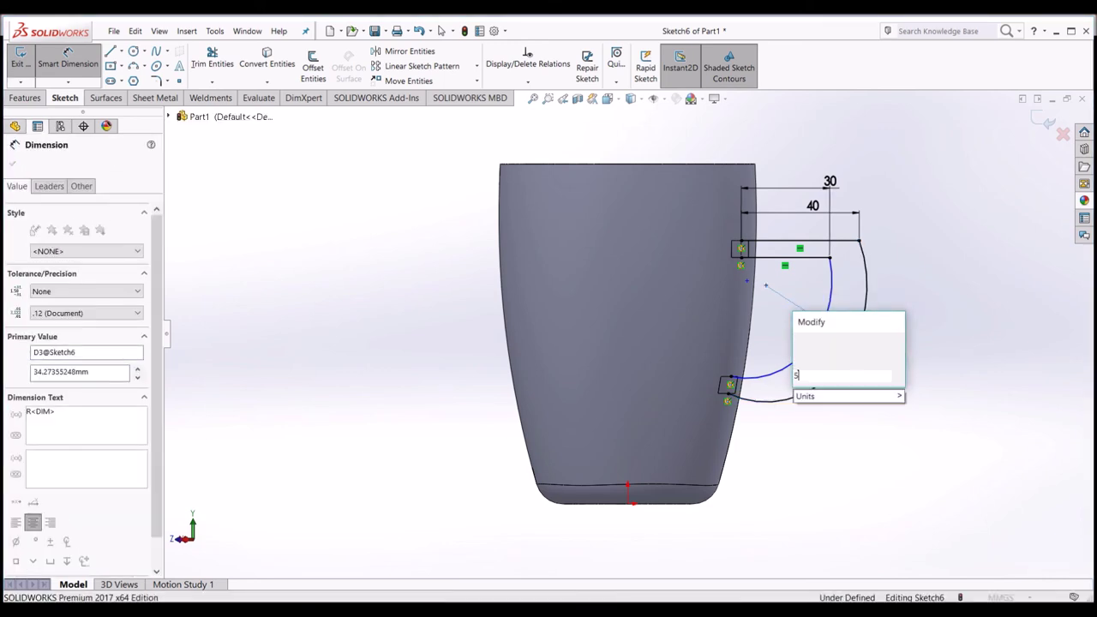
key(Return)
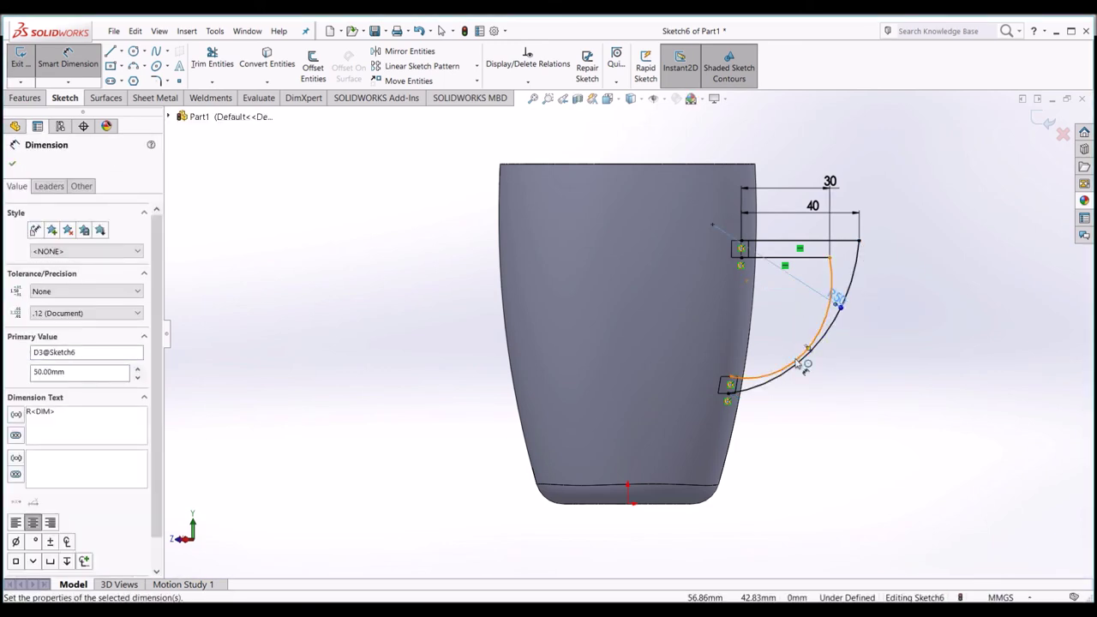
click(801, 362)
click(790, 347)
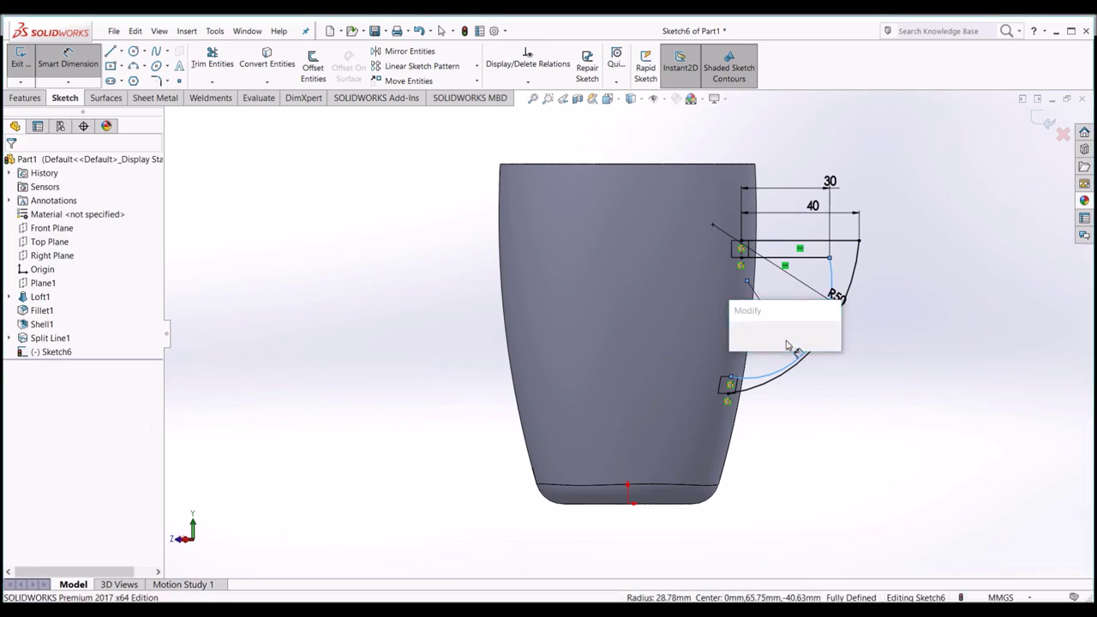
text(40)
key(Return)
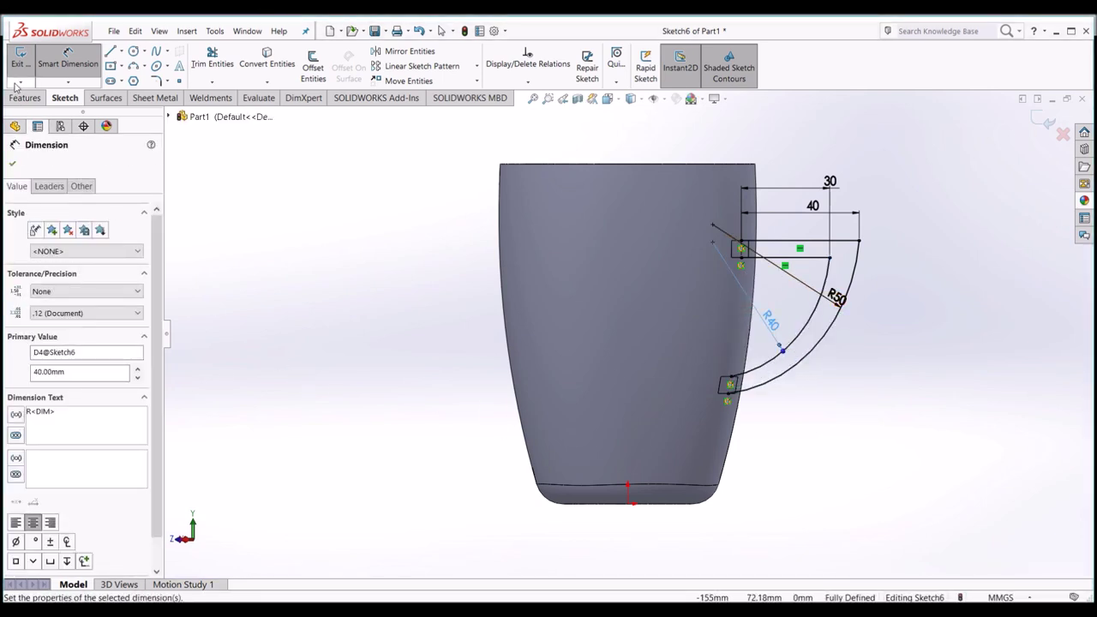
click(23, 53)
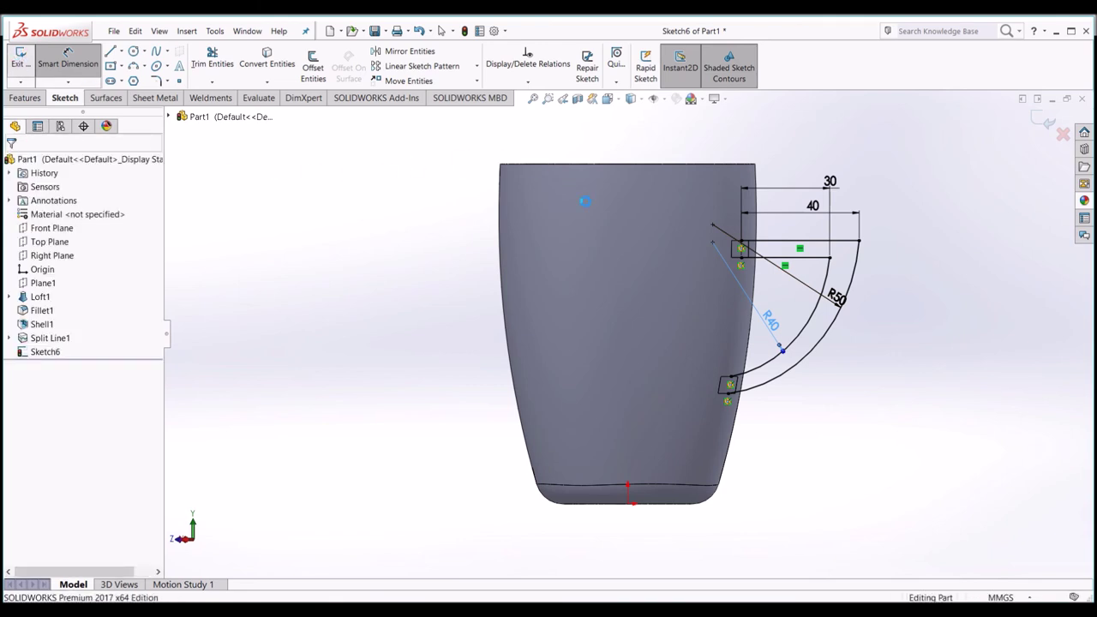
Loft between the small top and bottom faces, using the outer and inner arcs as guide curves.
click(106, 68)
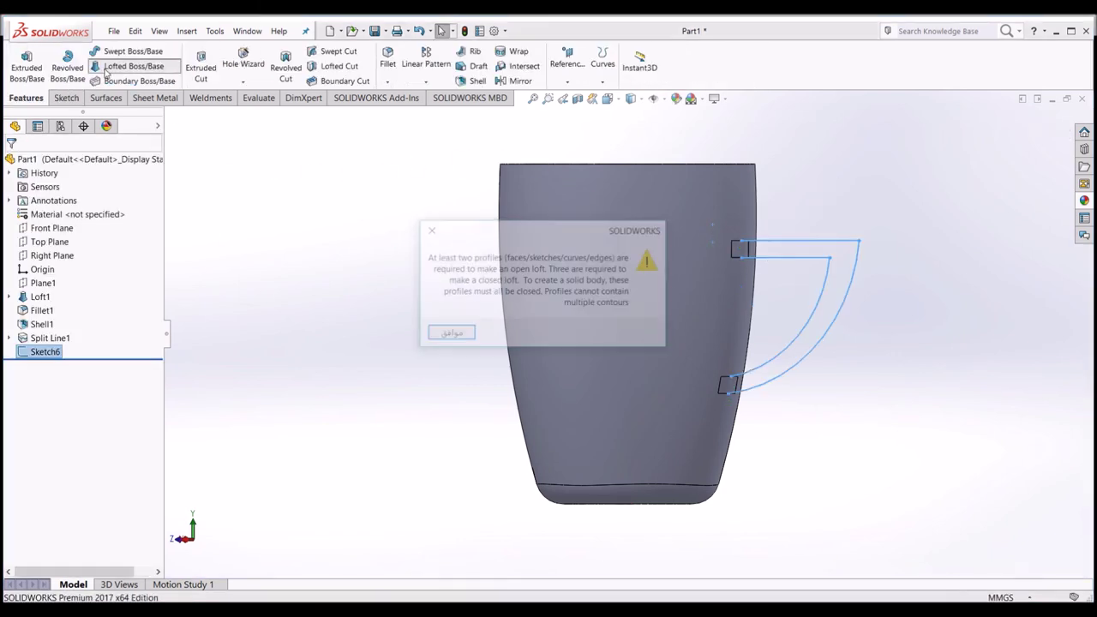
click(451, 333)
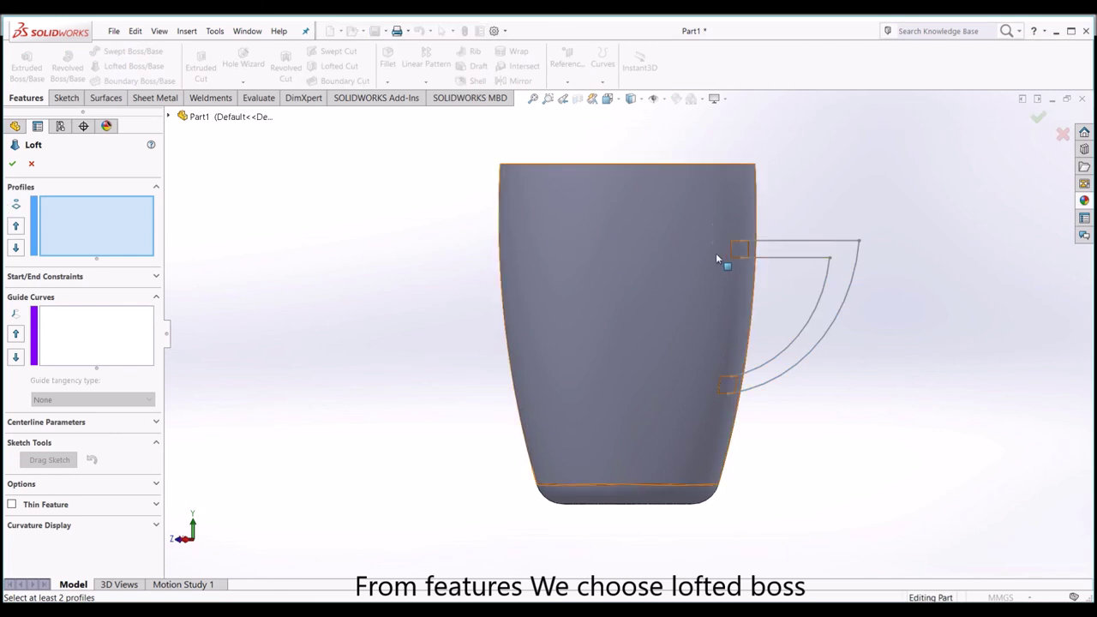
click(738, 249)
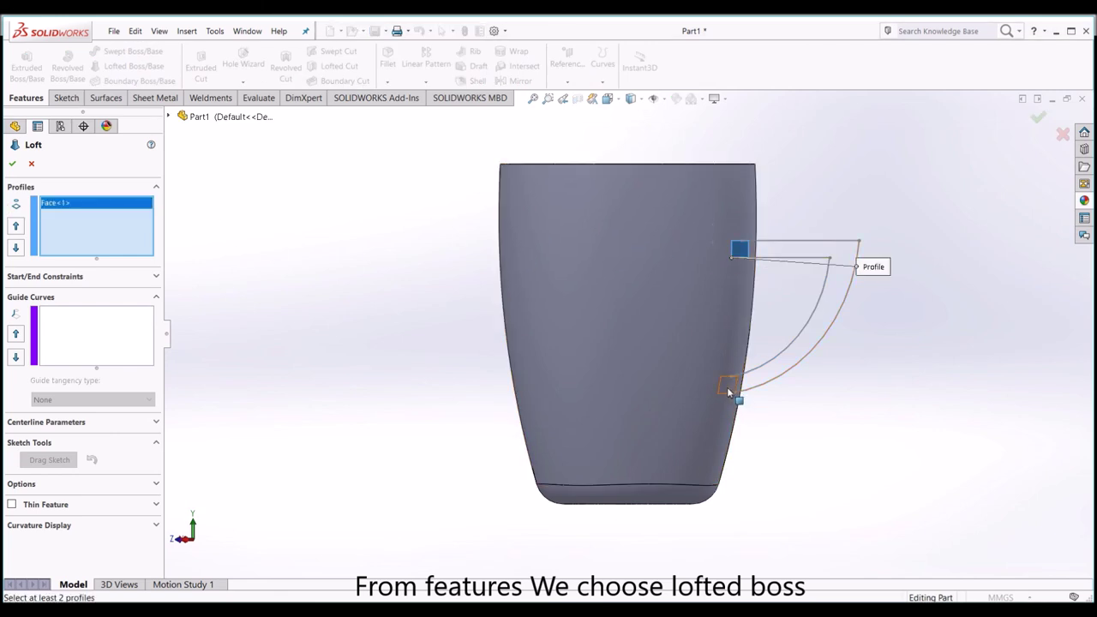
click(727, 390)
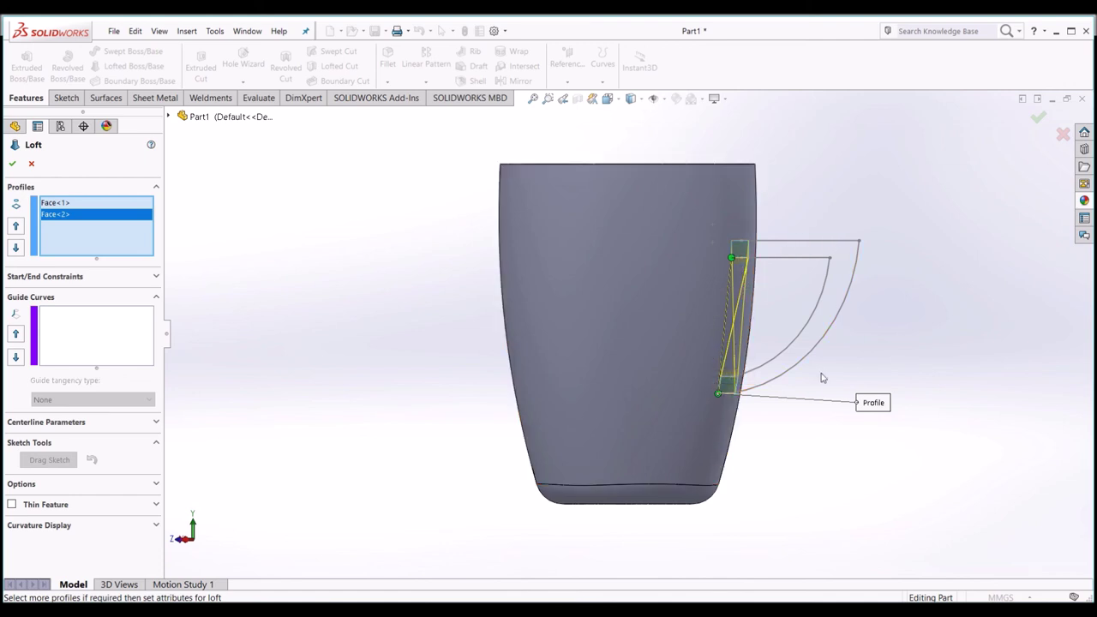
click(61, 337)
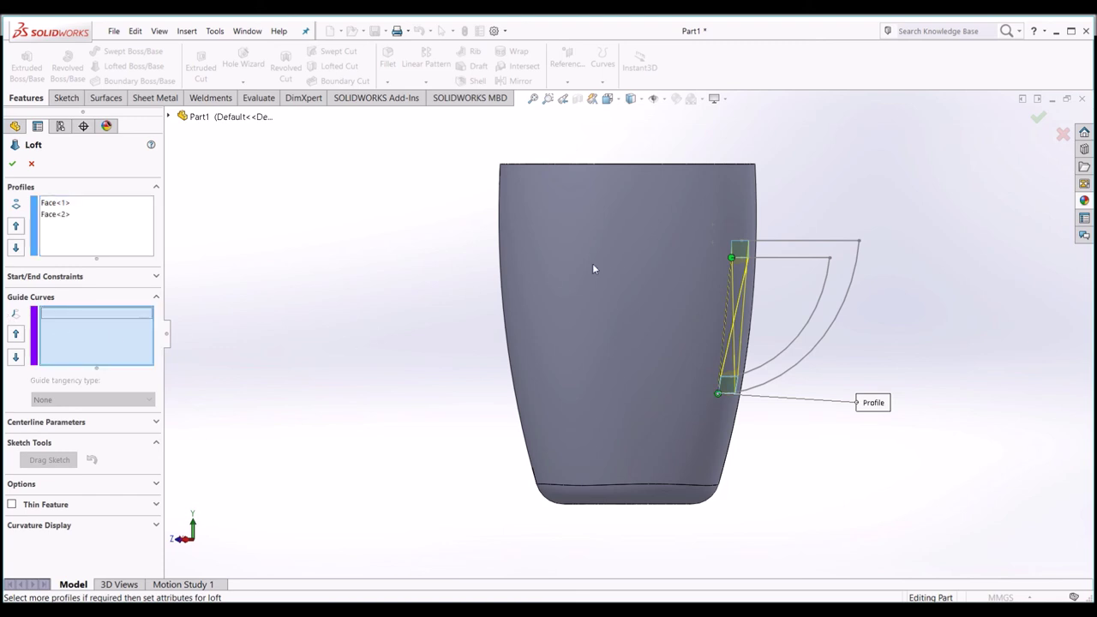
click(780, 242)
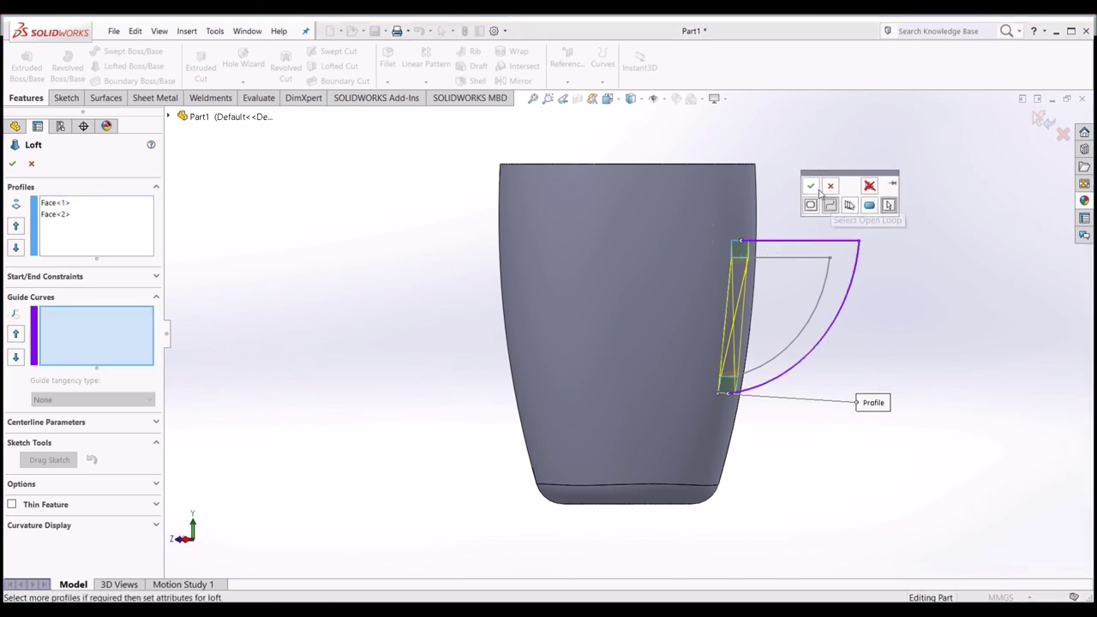
click(811, 186)
click(816, 314)
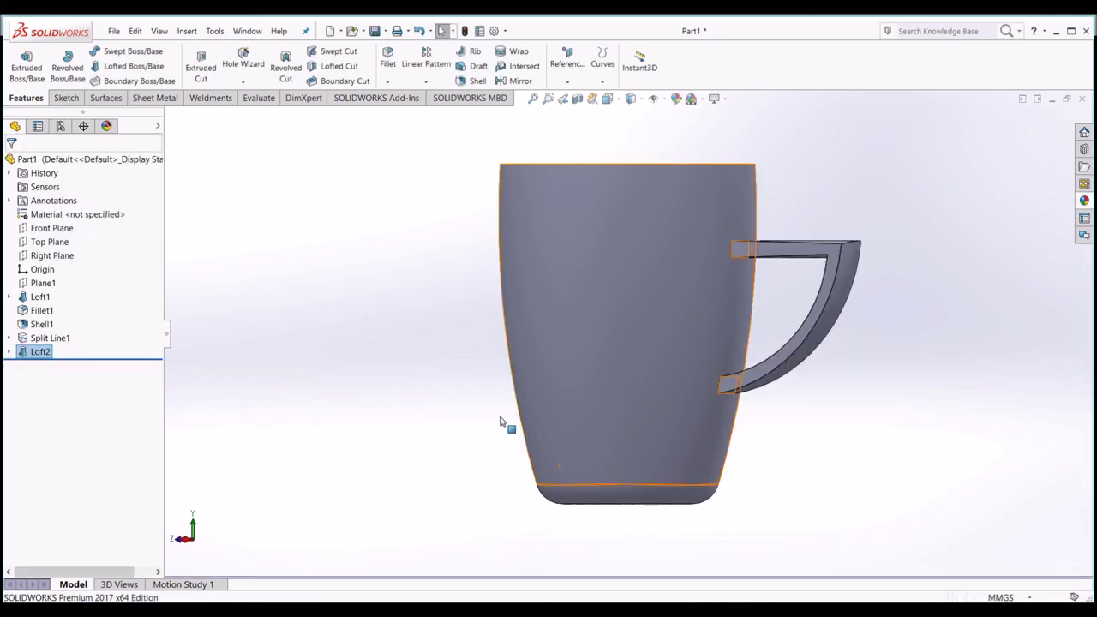
Fillet the top and bottom handle joint edges and the mug face at 1 mm.
click(387, 64)
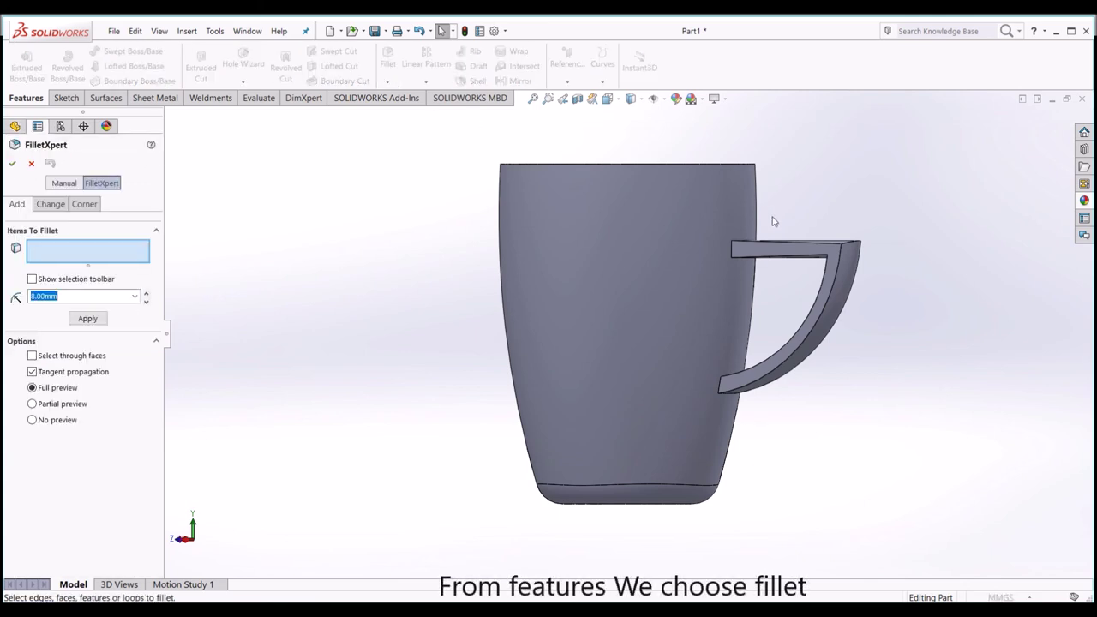
click(732, 254)
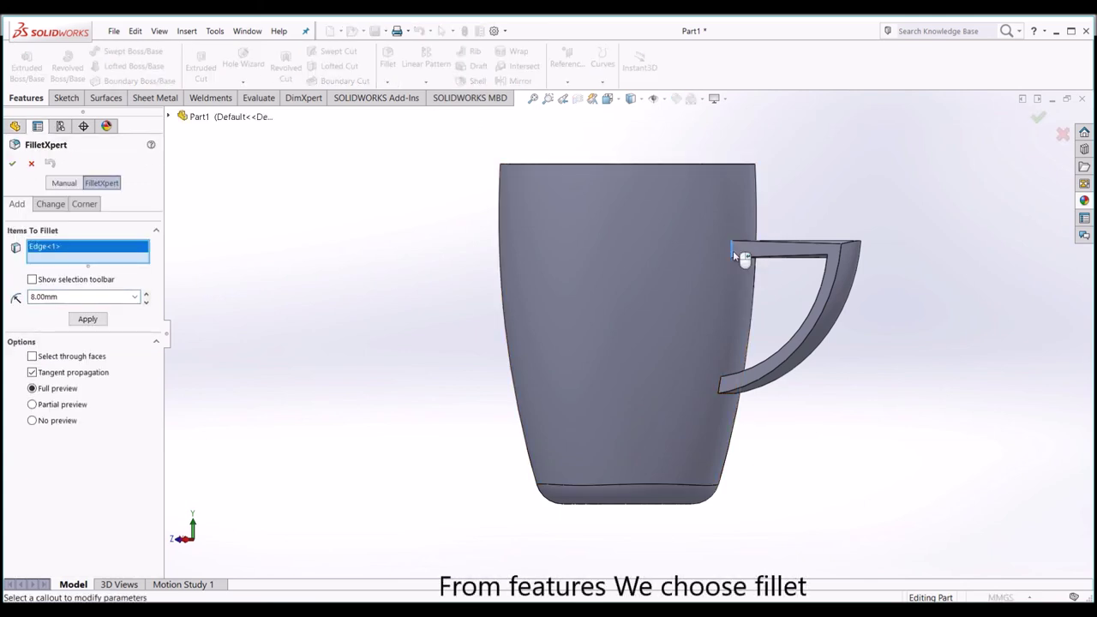
click(715, 386)
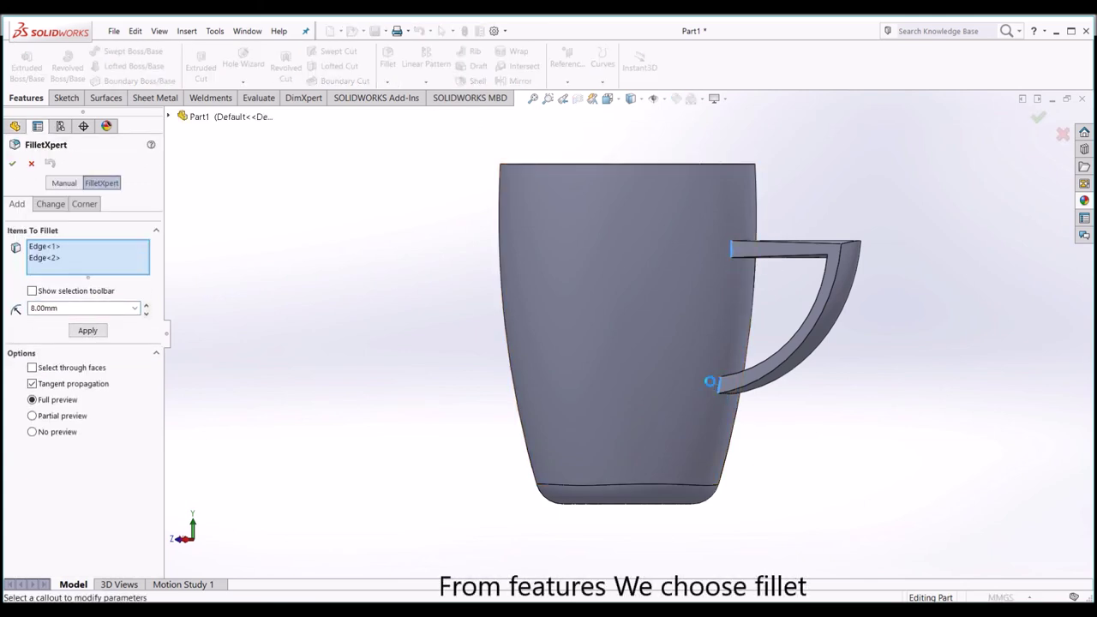
click(671, 326)
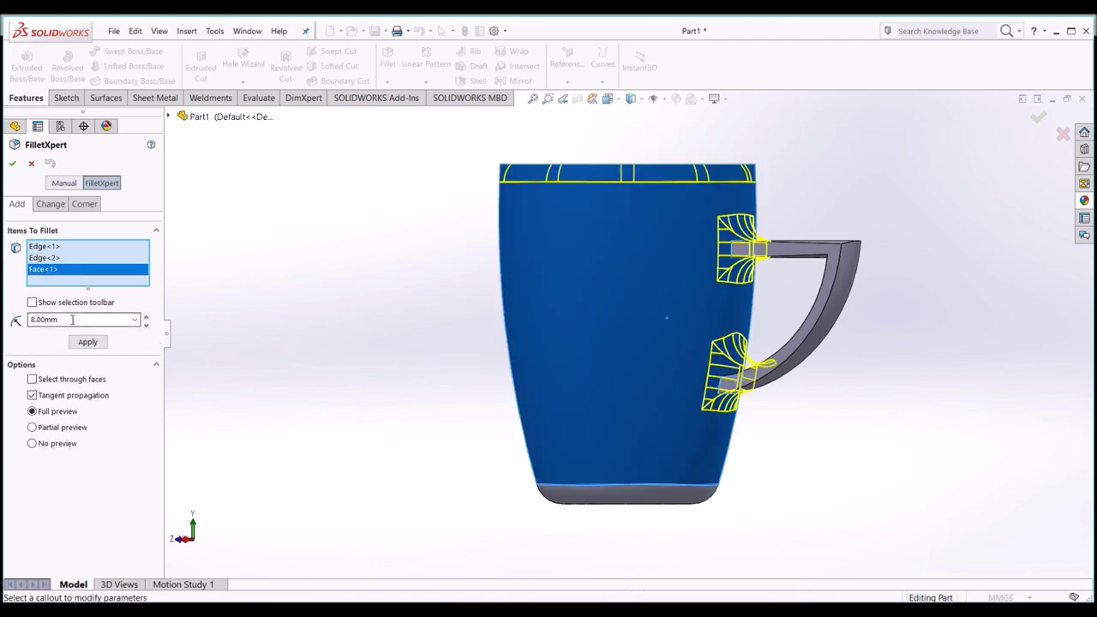
click(84, 319)
text(1)
key(Return)
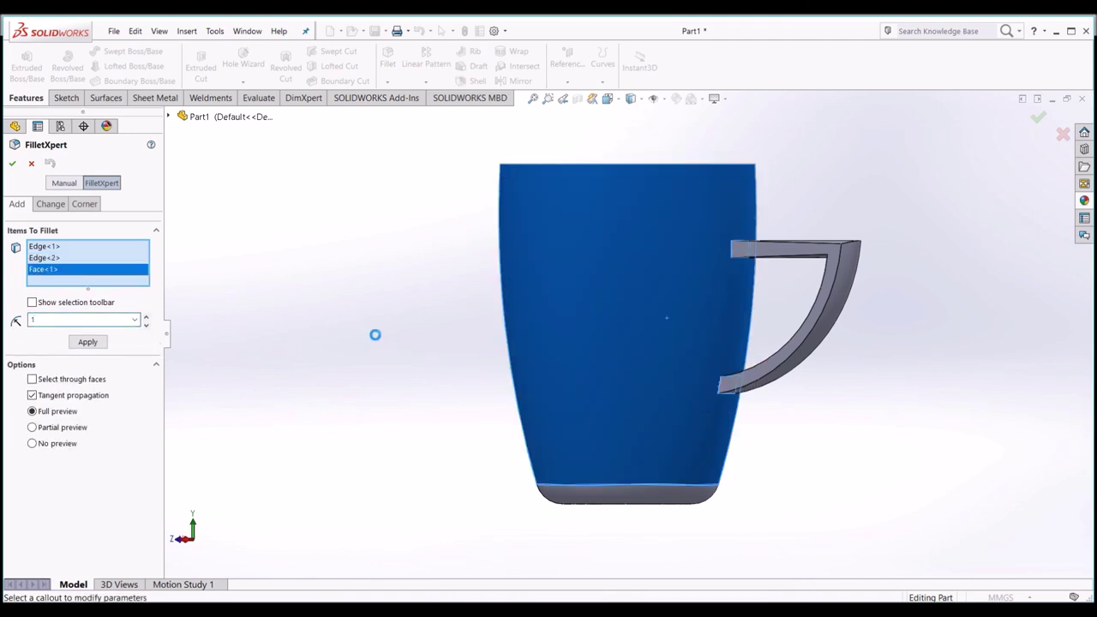
click(13, 165)
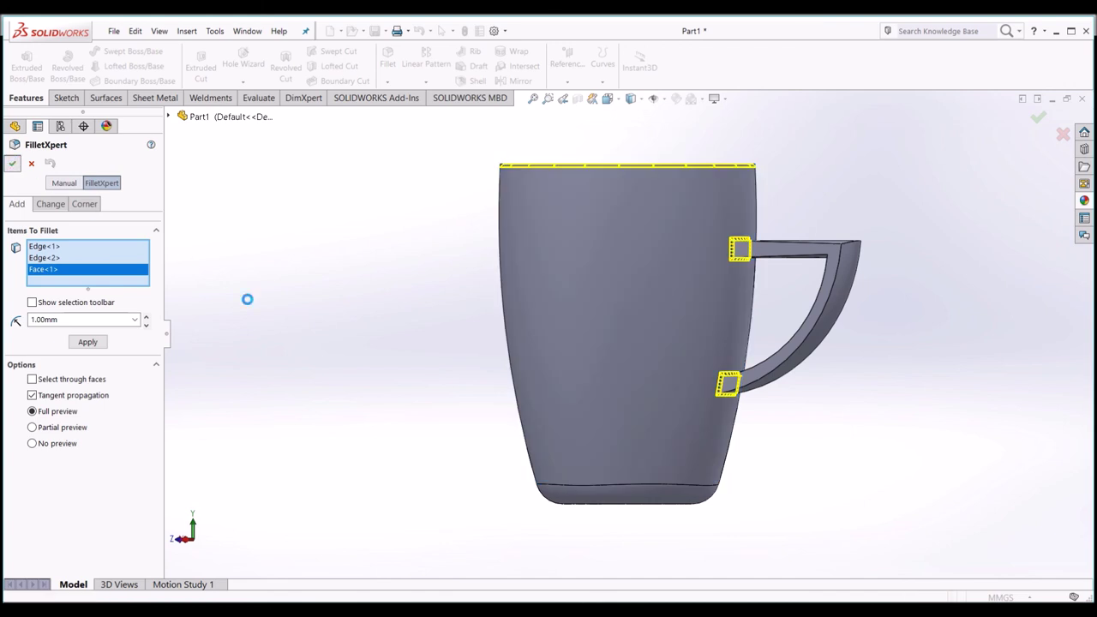
key(Right)
key(Right)
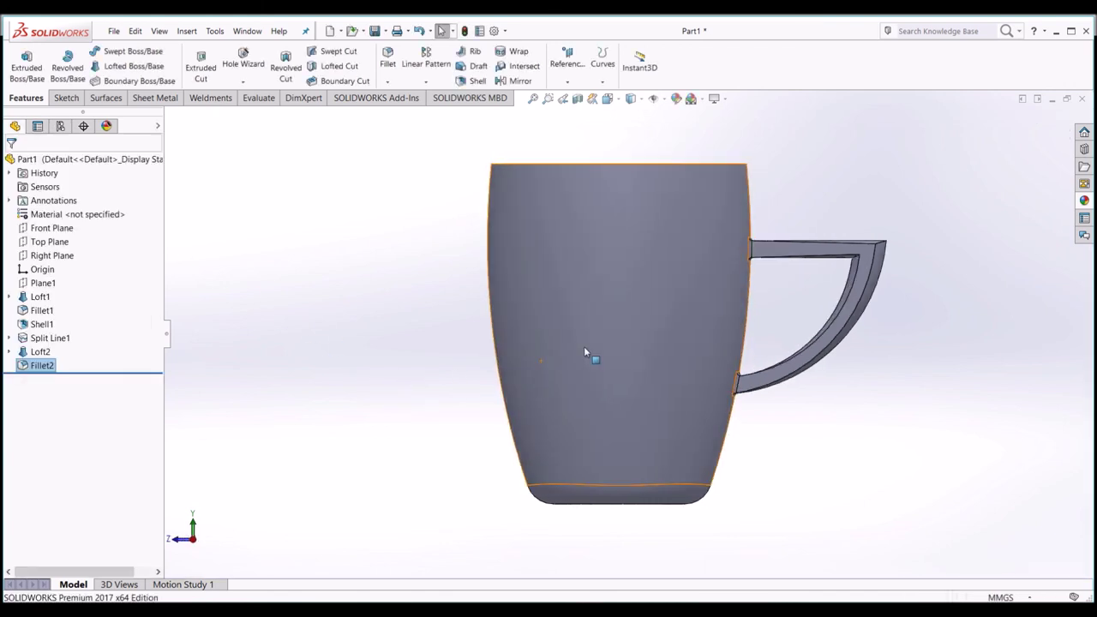
Apply the reflective green glass appearance from Glass > Gloss to the whole mug.
key(Right)
key(Right)
key(Right)
key(Right)
key(Right)
key(Right)
key(Right)
key(Right)
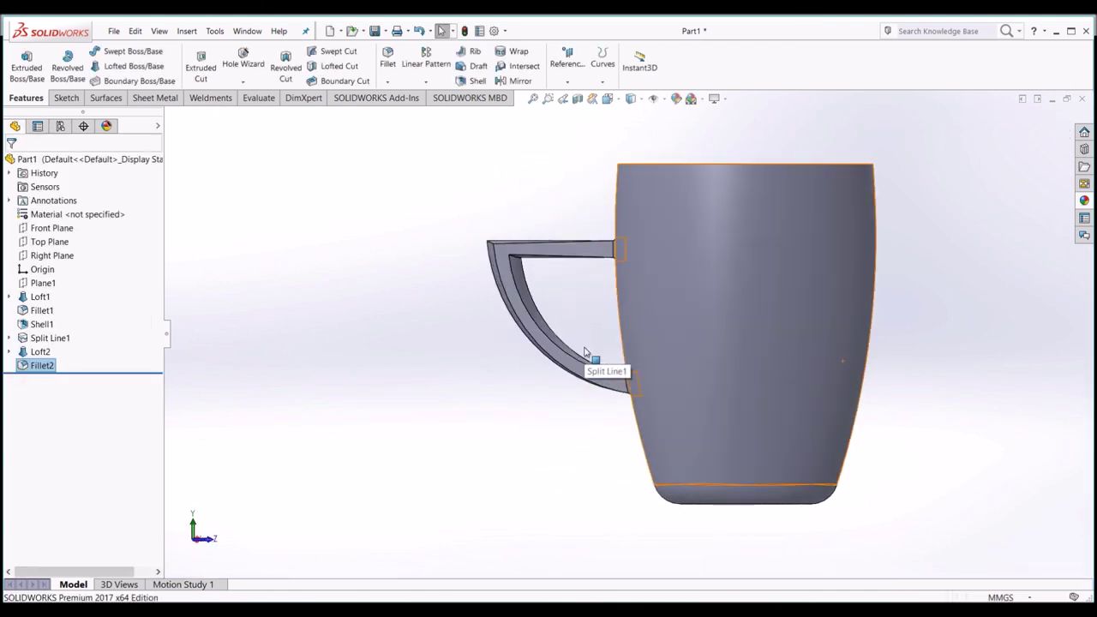
key(Right)
key(Right)
key(Up)
key(Up)
key(Down)
key(alt+Left)
key(alt+Left)
key(Up)
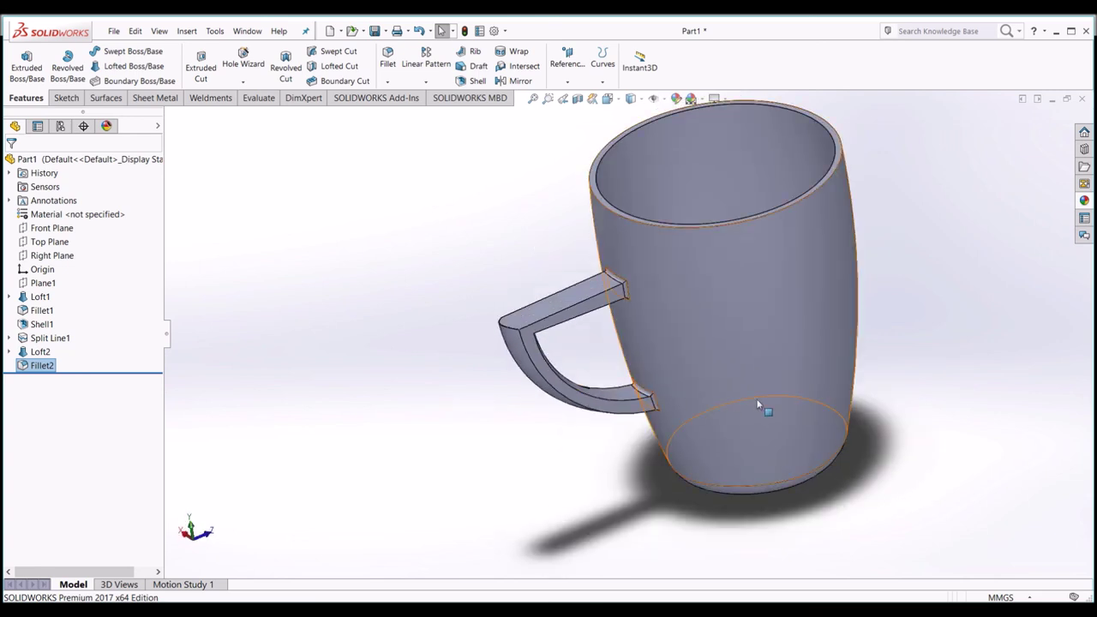
click(1084, 202)
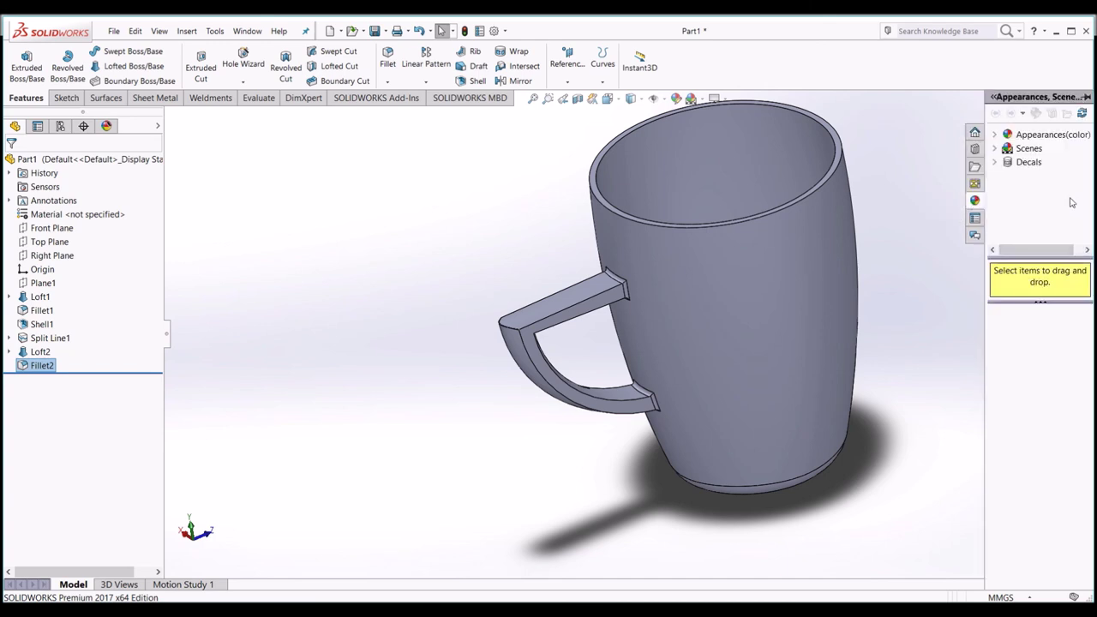
click(1019, 139)
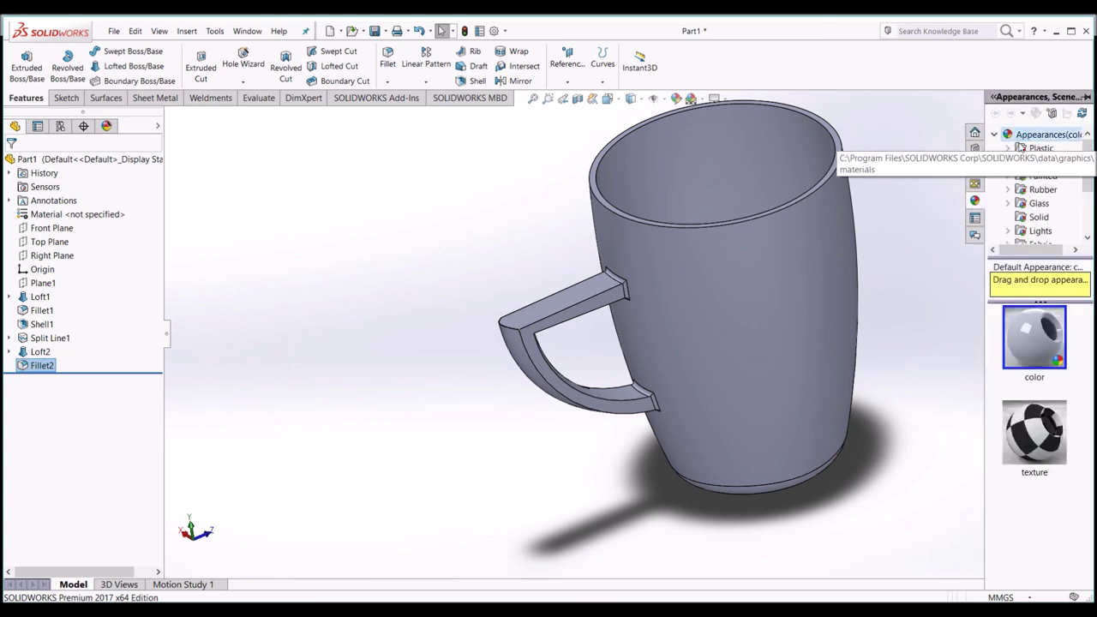
click(1035, 204)
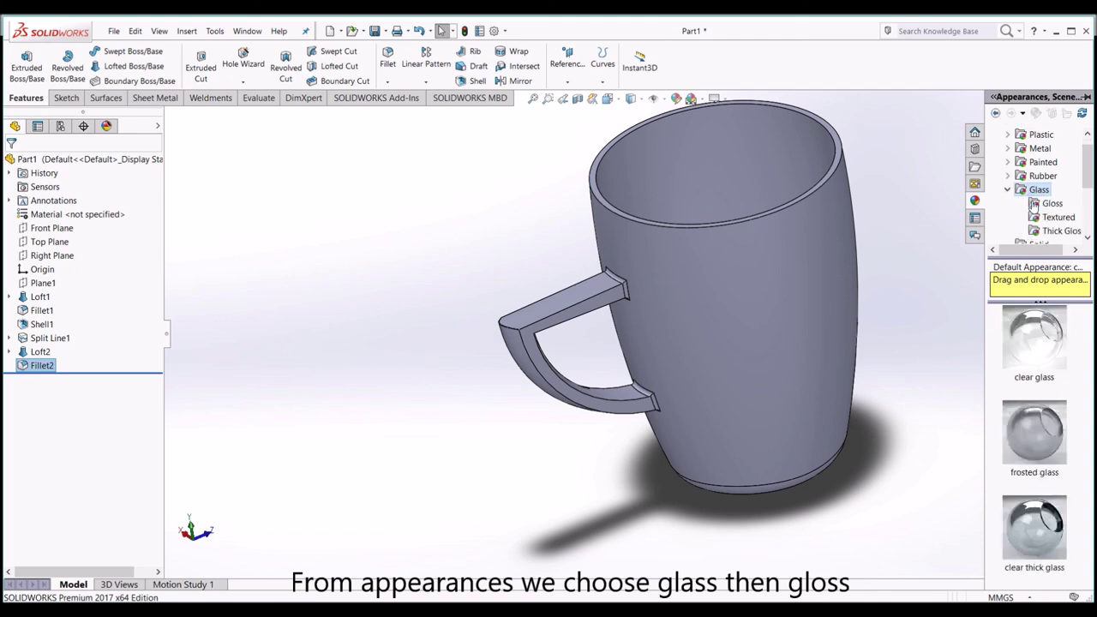
click(1039, 205)
scroll(1039, 495, down, 3)
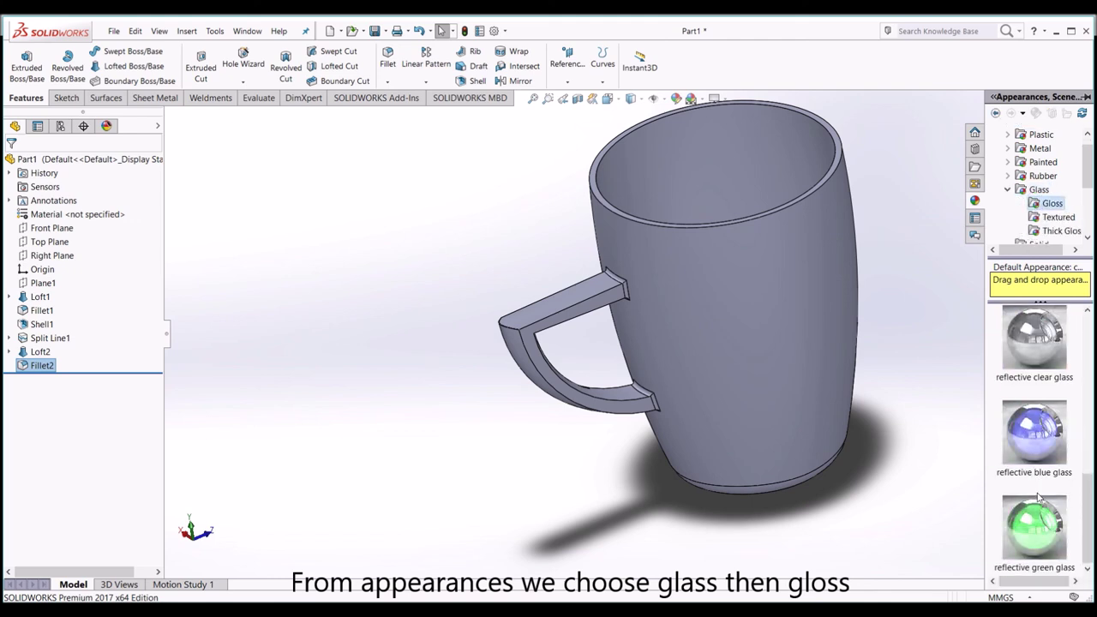
click(1035, 514)
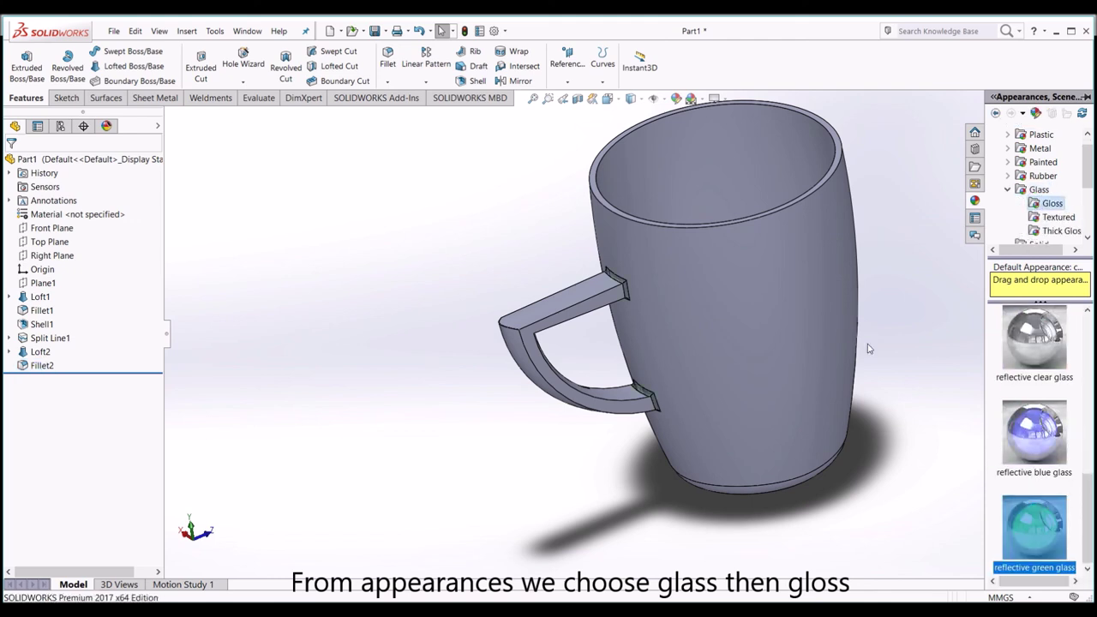
drag(907, 390, 747, 298)
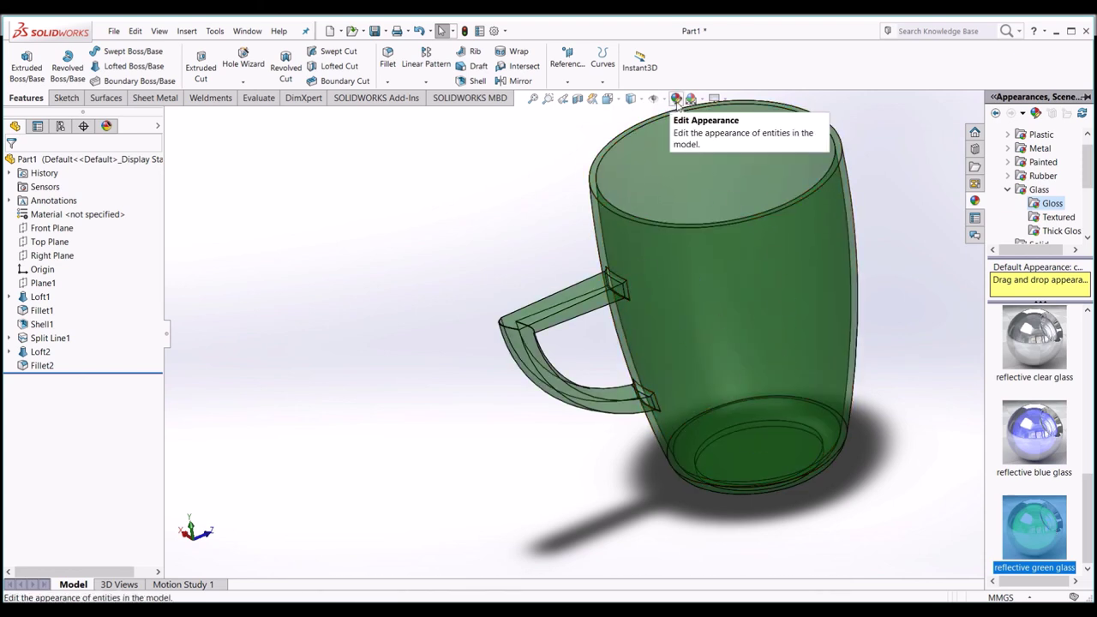
Recolour the mug's glass appearance to a light teal tint.
click(676, 100)
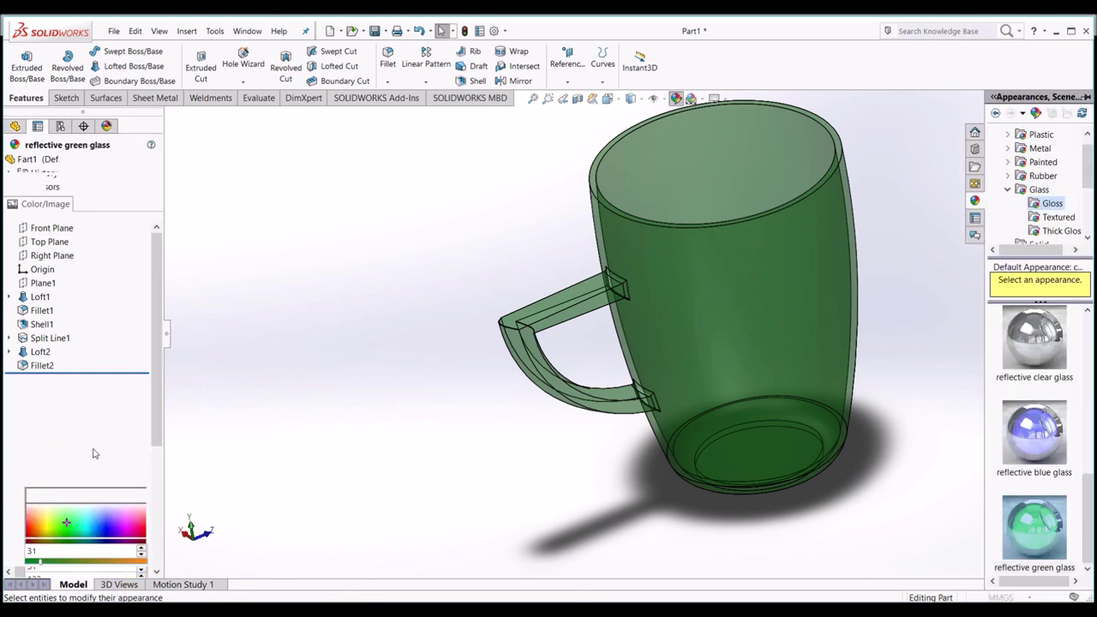
click(67, 511)
drag(76, 510, 80, 504)
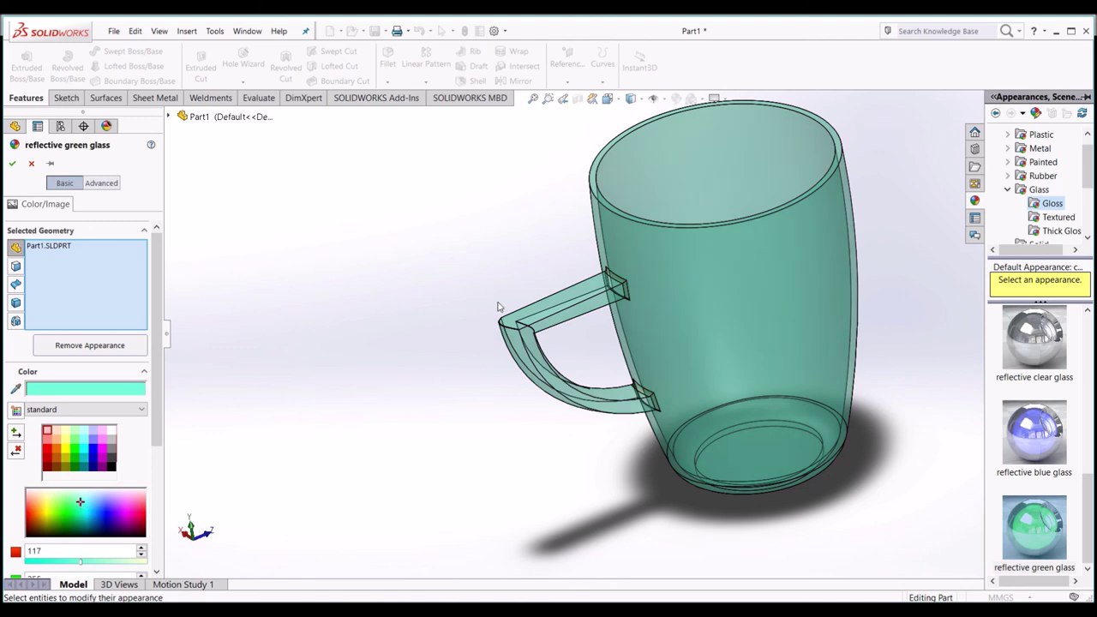
click(12, 164)
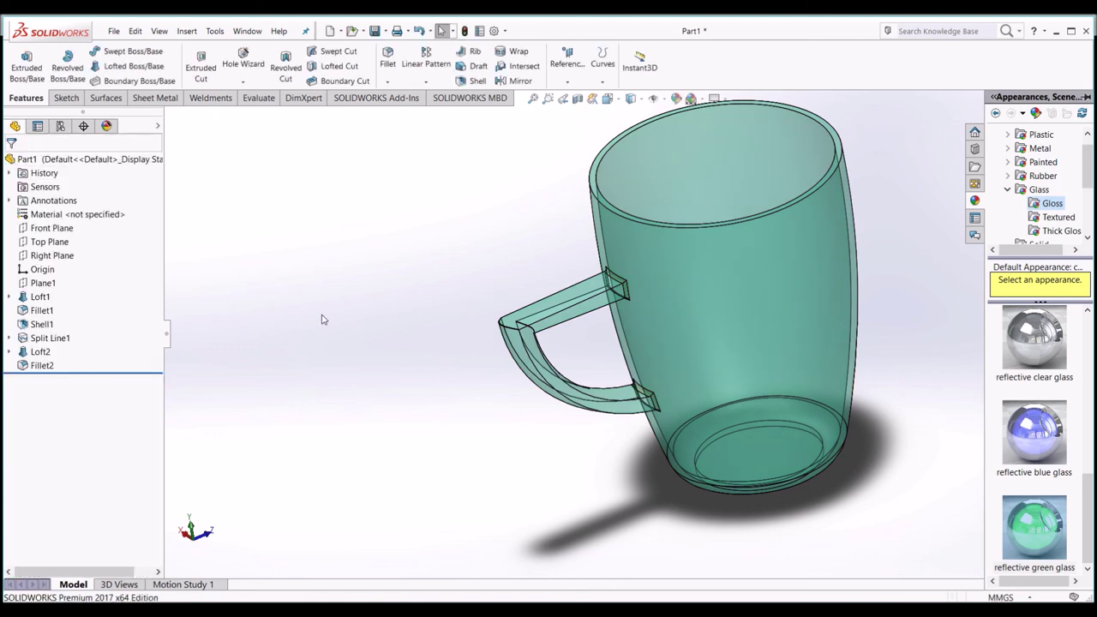
key(ctrl+1)
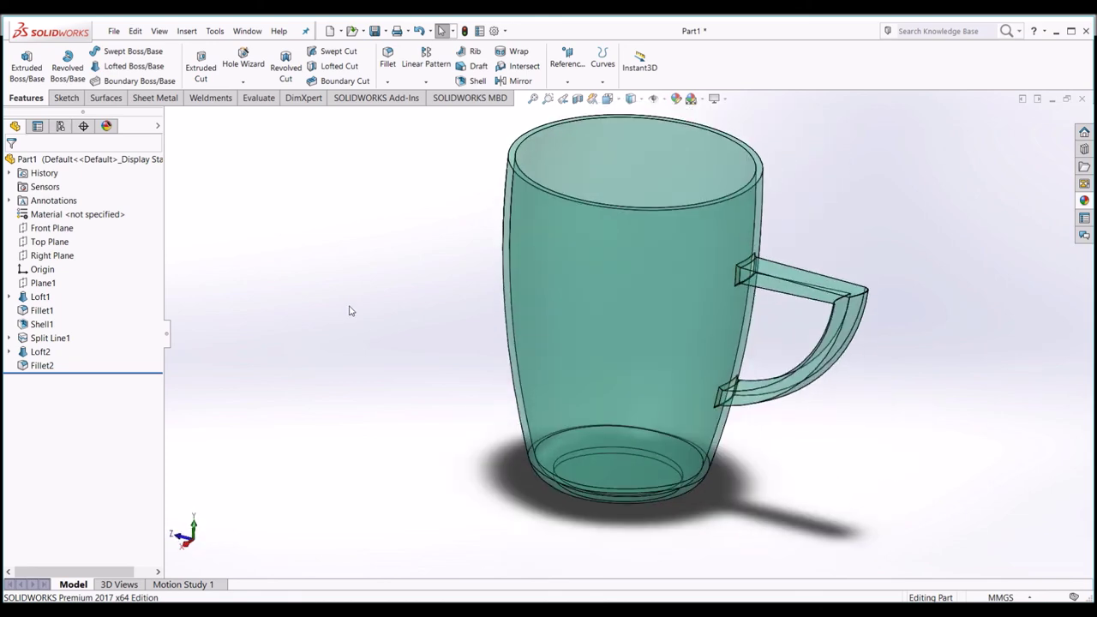
mouse_move(539, 345)
middle_down()
mouse_move(576, 366)
mouse_move(562, 339)
middle_up()
key(ctrl+7)
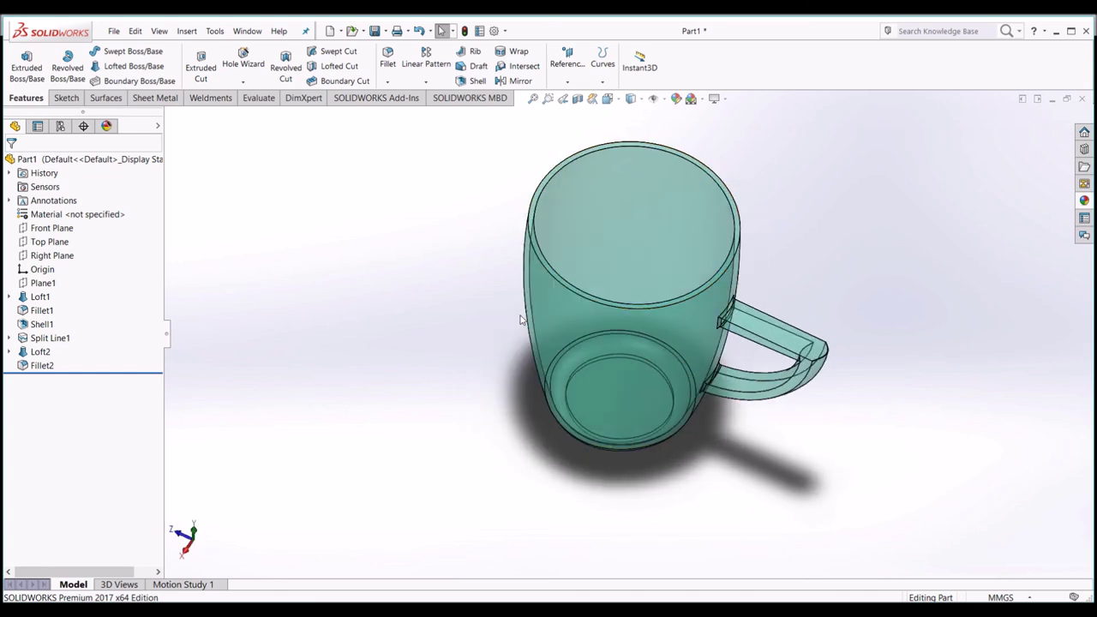